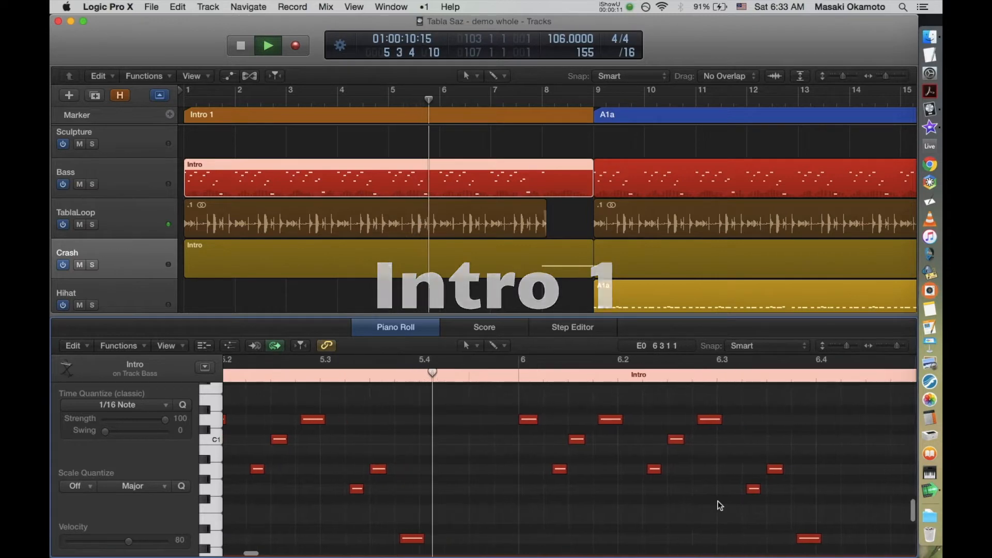
Step: Examine the Brass region's descending chords around bar 8 in the Piano Roll, return to the full arrangement and stop playback
key(e)
scroll(608, 398, down, 2)
scroll(607, 395, down, 10)
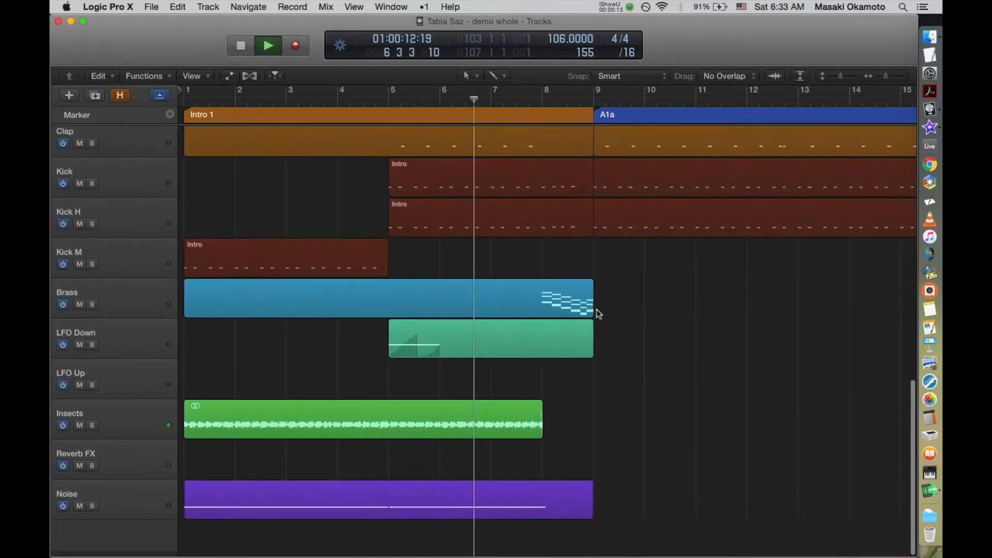
double_click(575, 308)
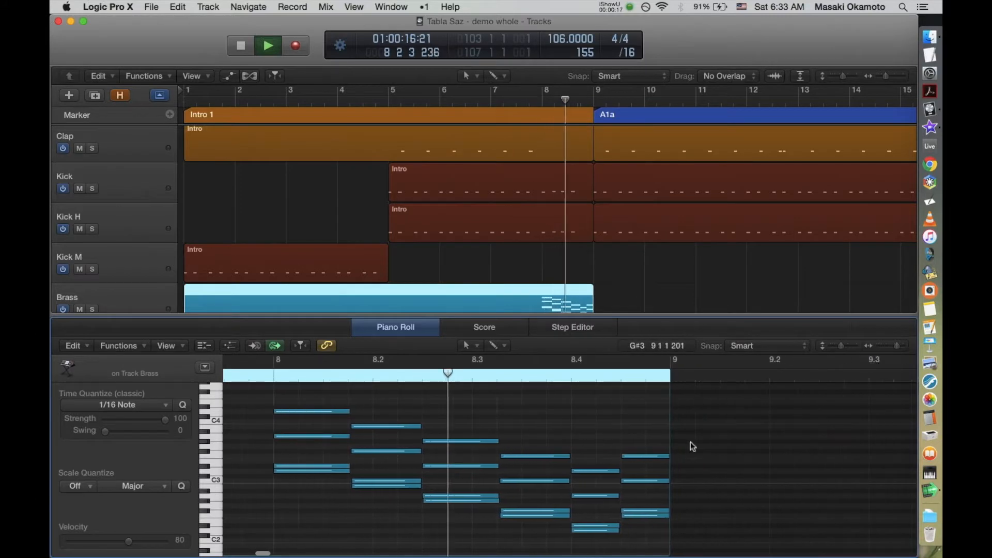
key(e)
key(z)
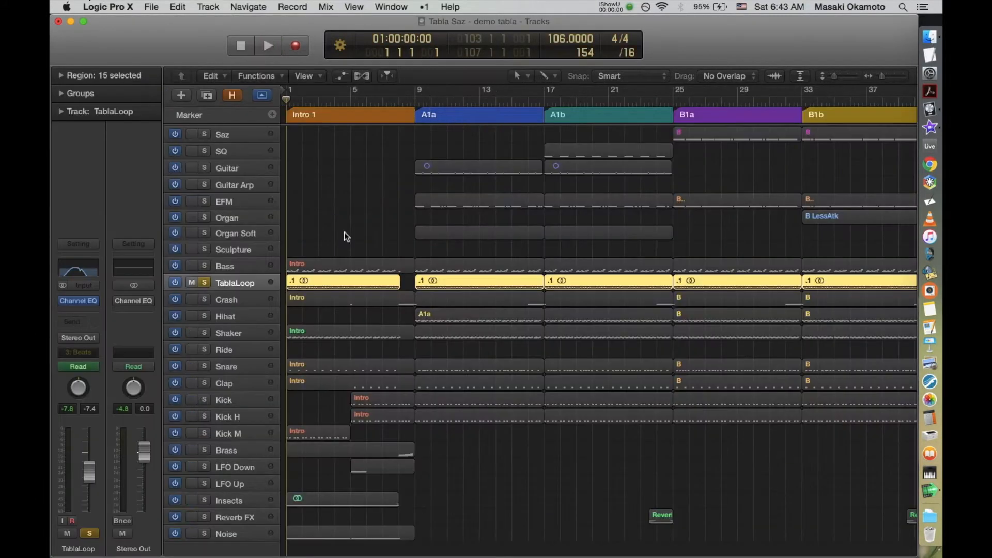
key(space)
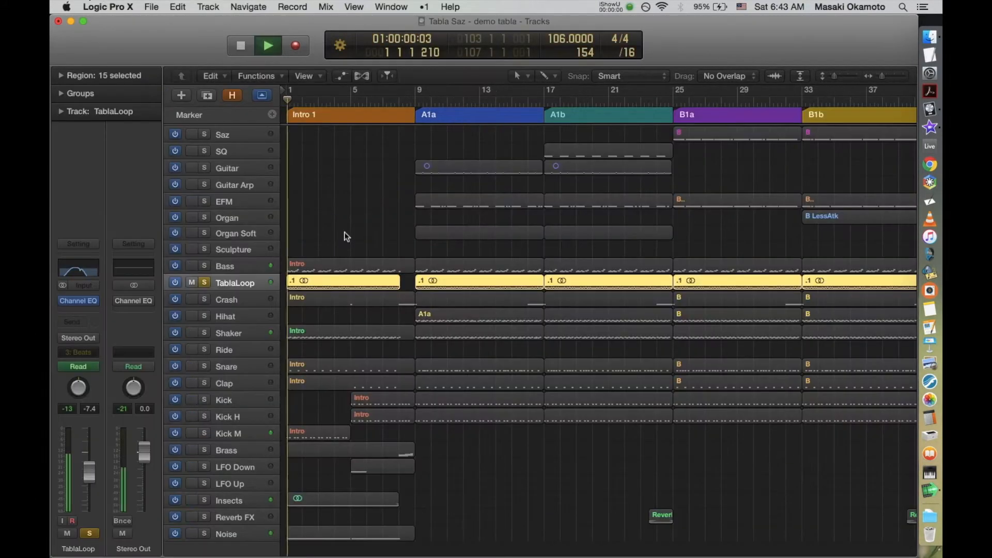
Step: Show the track automation and compare the TablaLoop's Channel EQ sweep soloed and within the full mix
key(a)
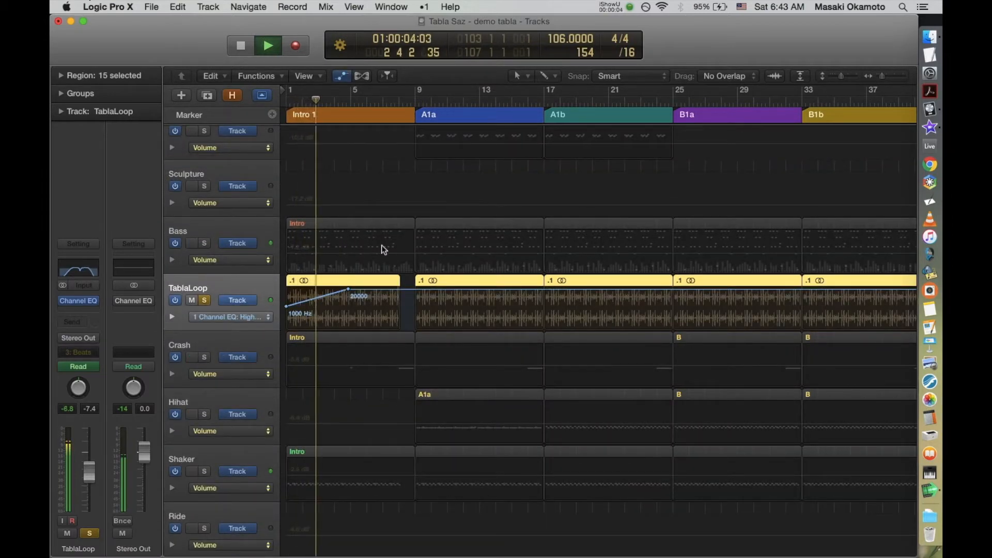
key(s)
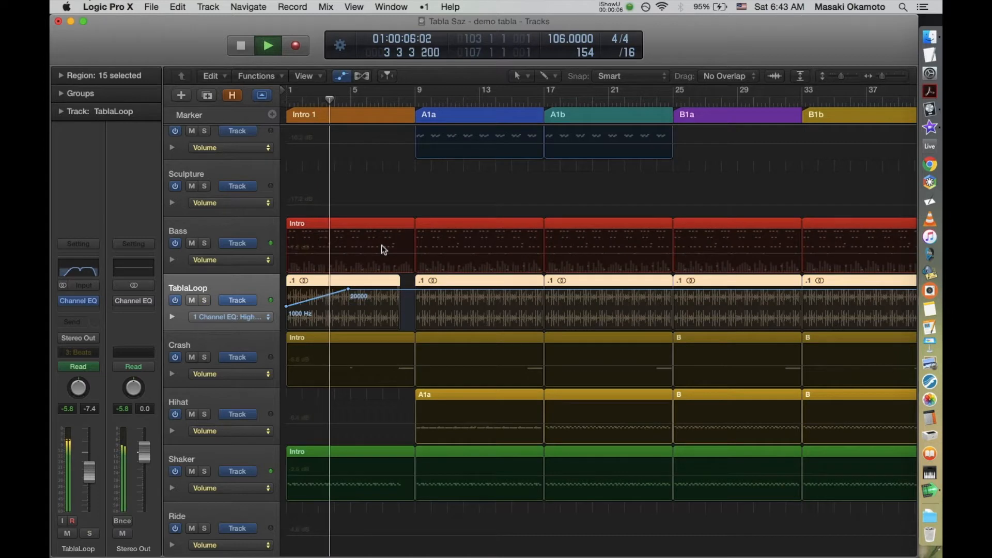
key(s)
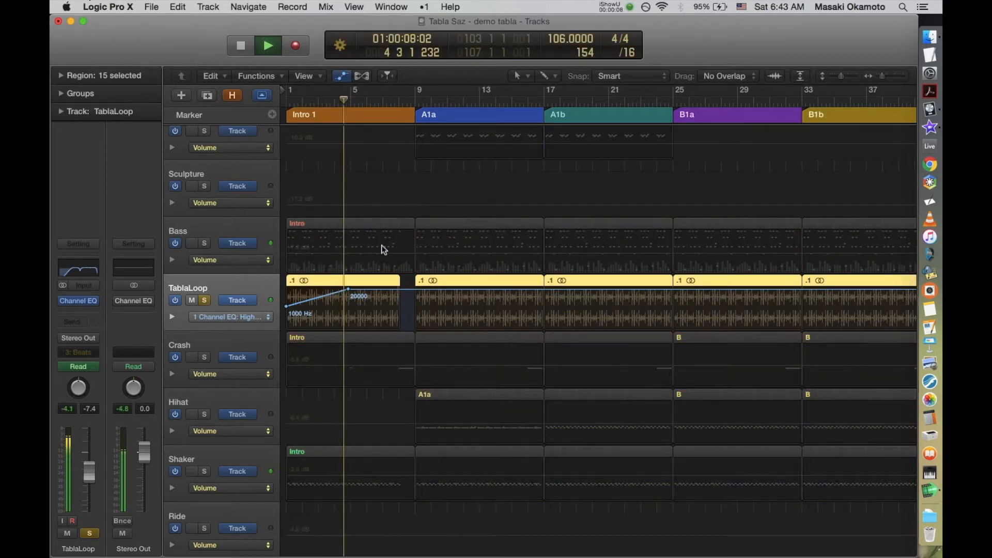
key(s)
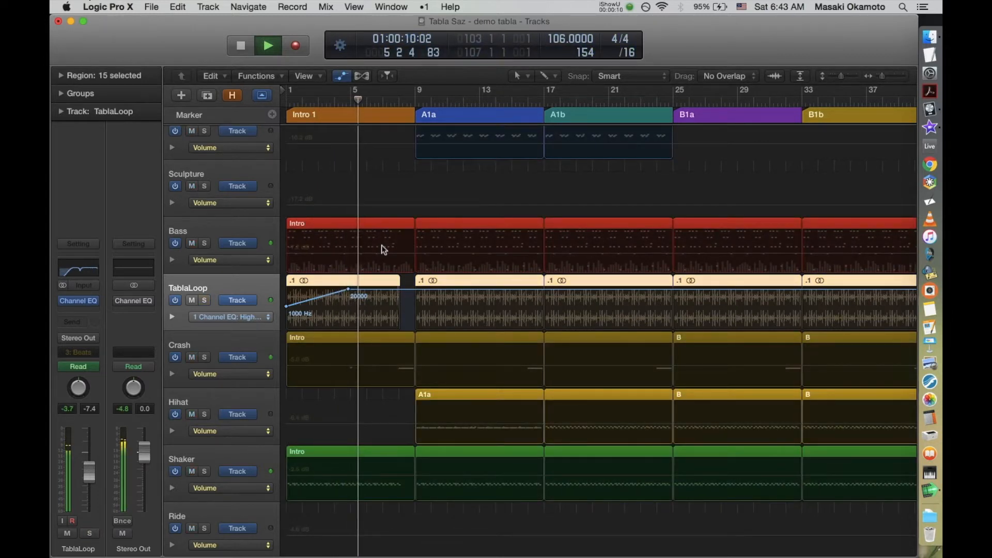
Step: Hide the track automation and solo the TablaLoop track
key(a)
key(z)
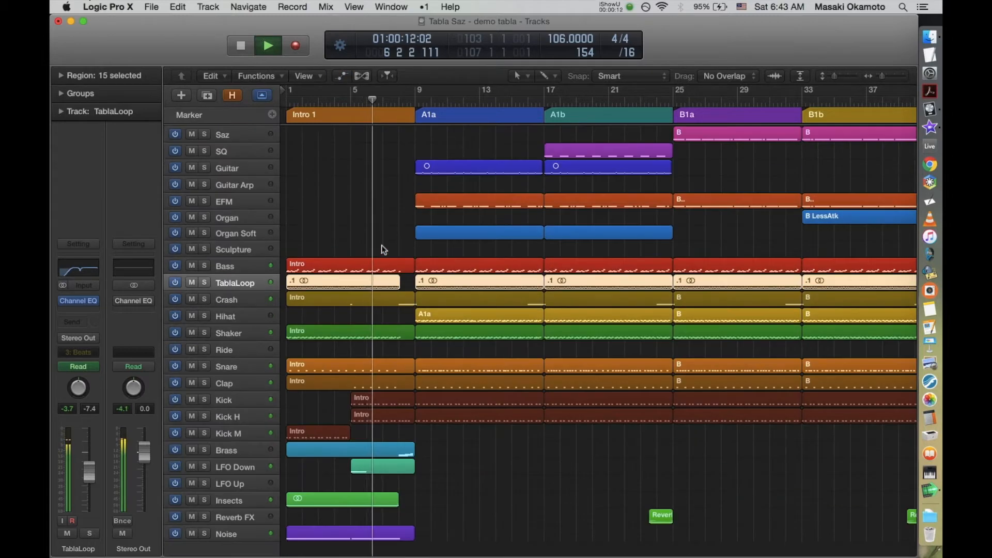
key(s)
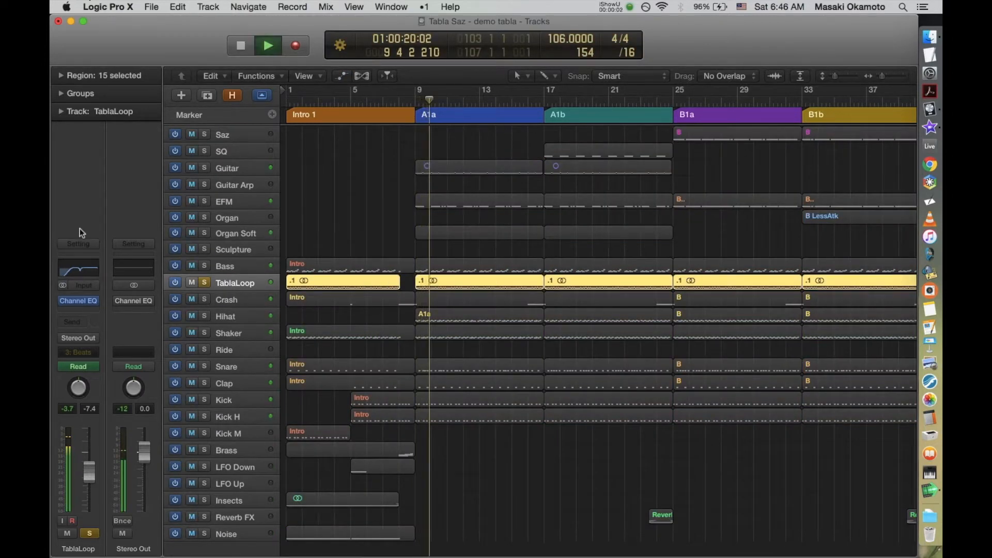
Step: Open the TablaLoop's Channel EQ and compare the sound with the 860 Hz cut band bypassed and active
click(80, 271)
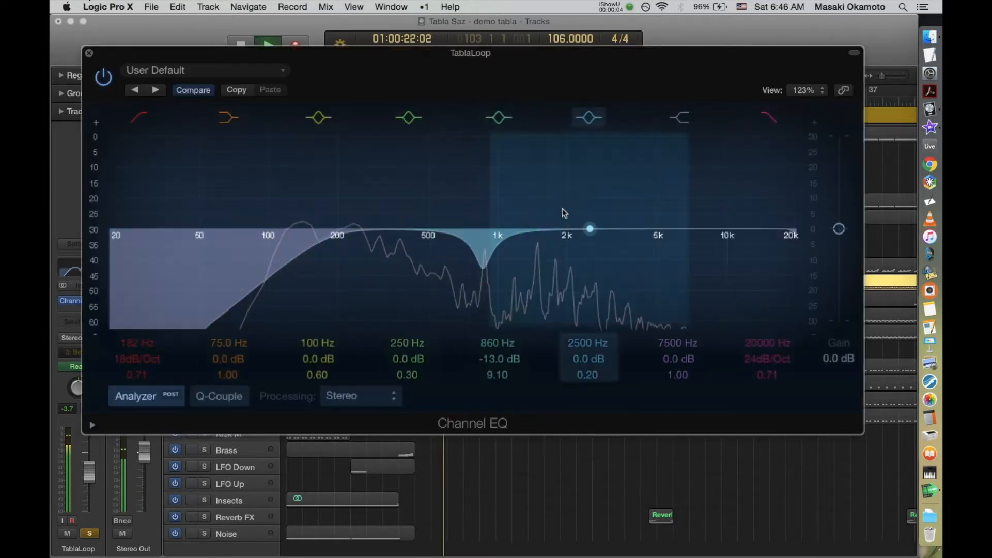
drag(483, 256, 483, 255)
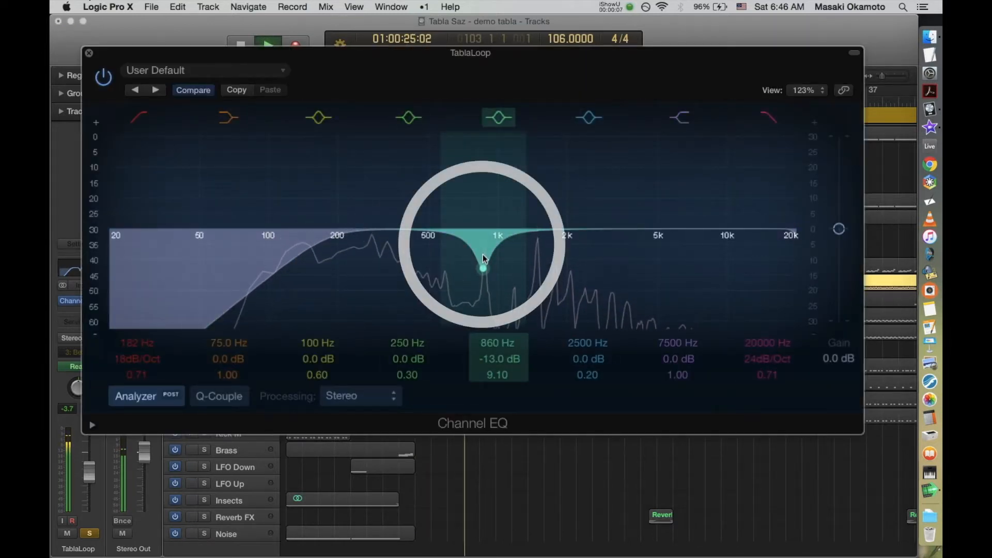
click(498, 122)
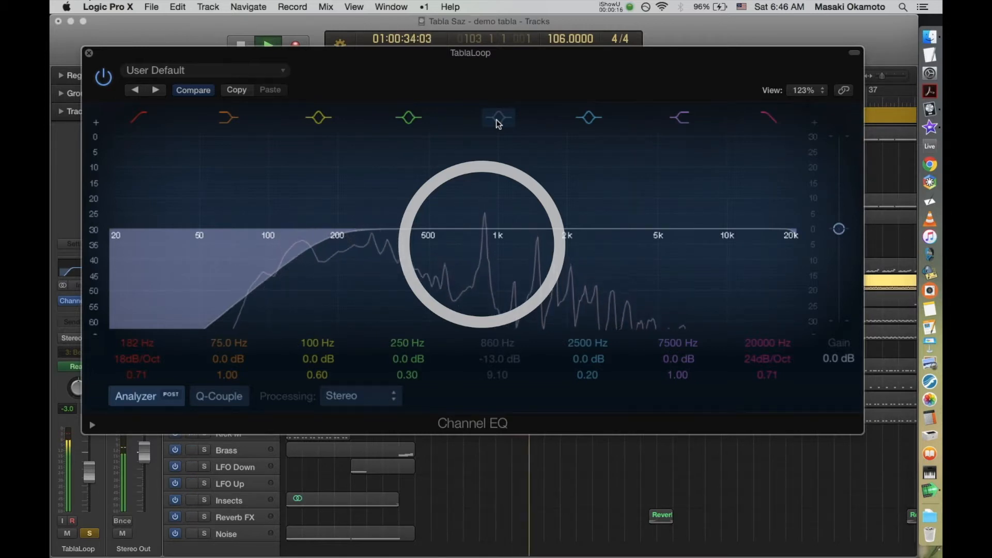
click(498, 122)
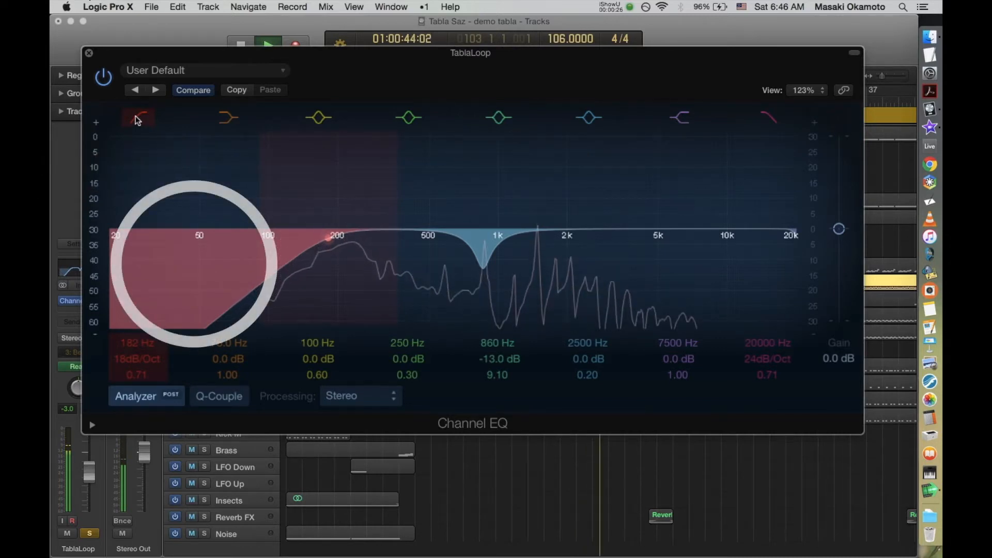
Step: Compare the tabla loop with the 182 Hz low-cut band bypassed and active, then stop playback
click(136, 117)
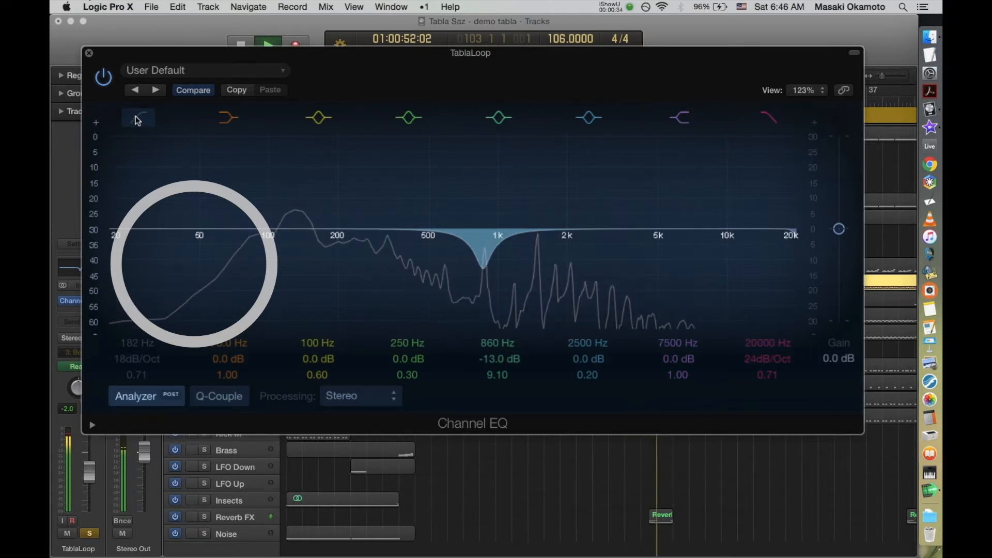
click(137, 118)
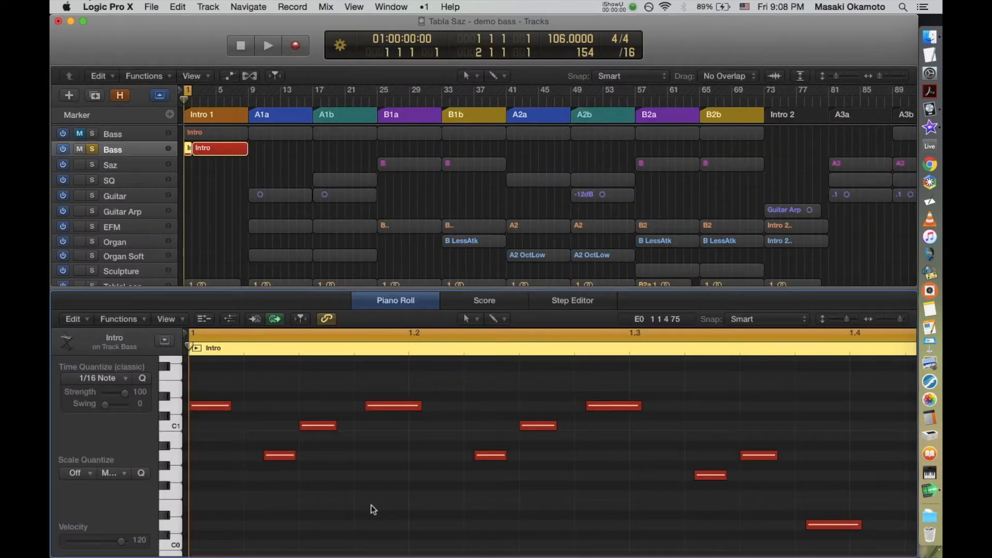
key(space)
Step: Quantize all notes of the selected Bass Intro region to 1/16 Note and deselect them
key(super+a)
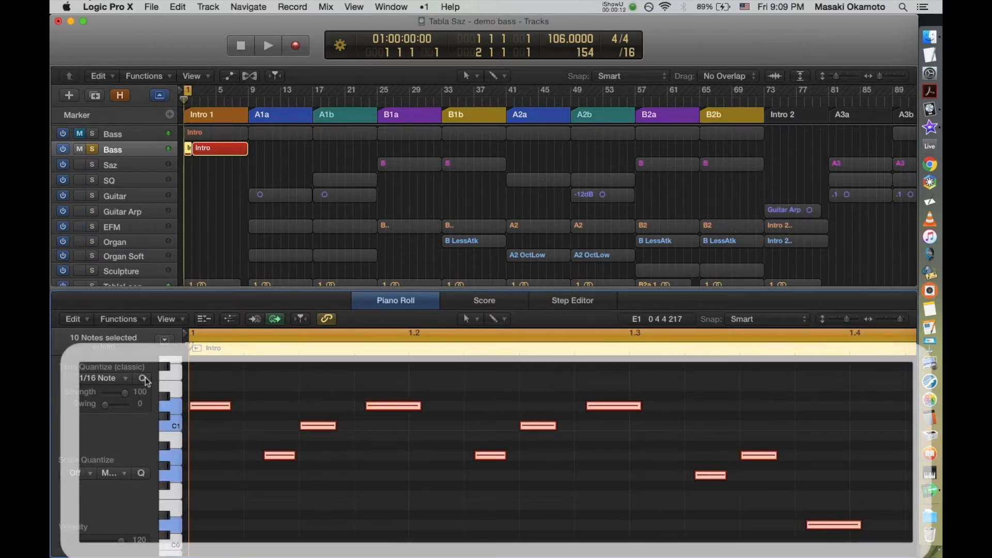
click(142, 378)
click(360, 503)
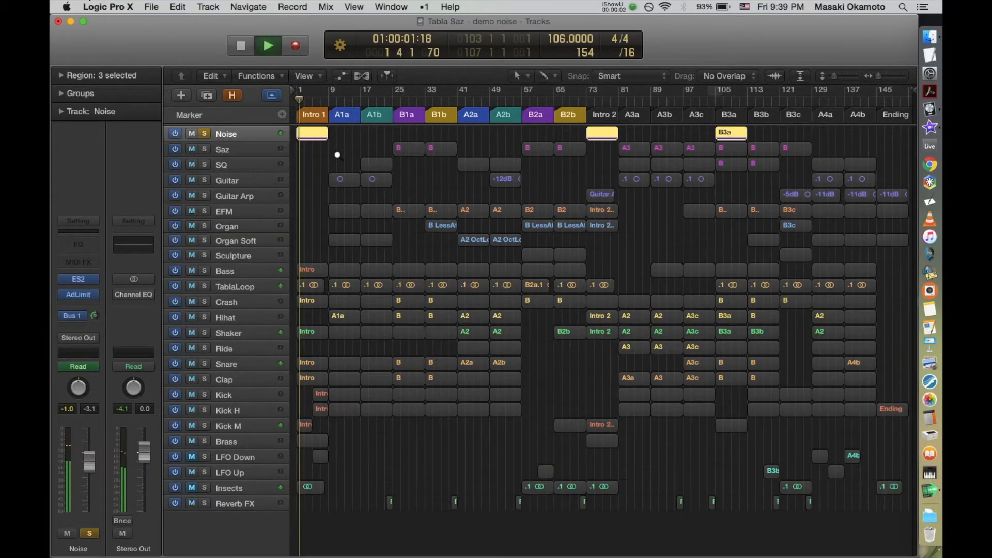
Step: Look closely at the Noise region in Intro 1, and audition the LFO Down region from bar 5
drag(337, 153, 283, 122)
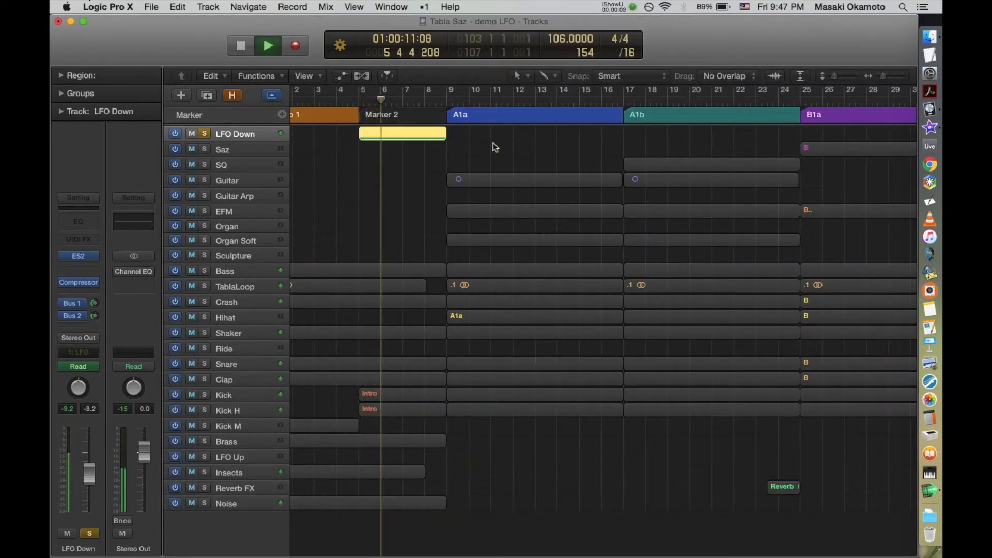
key(space)
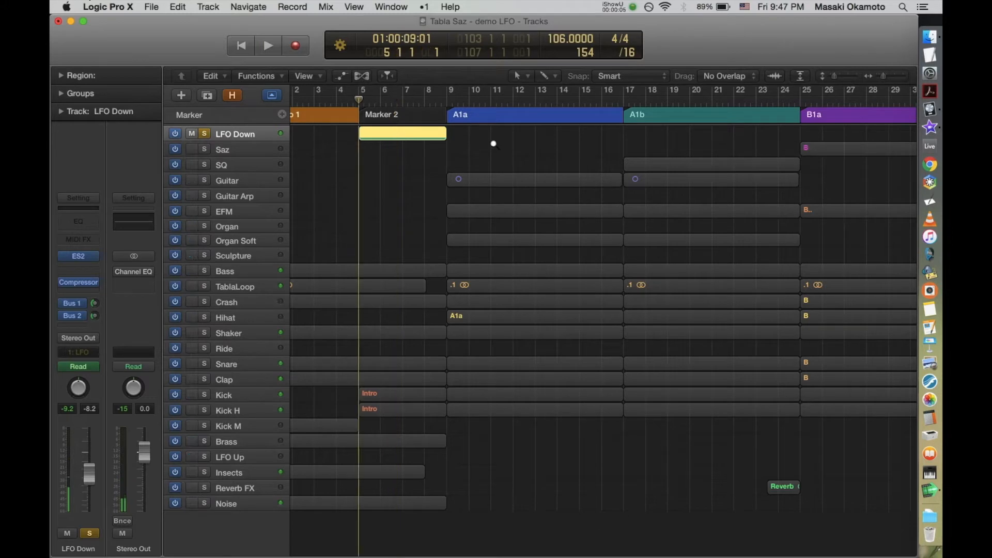
key(s)
key(space)
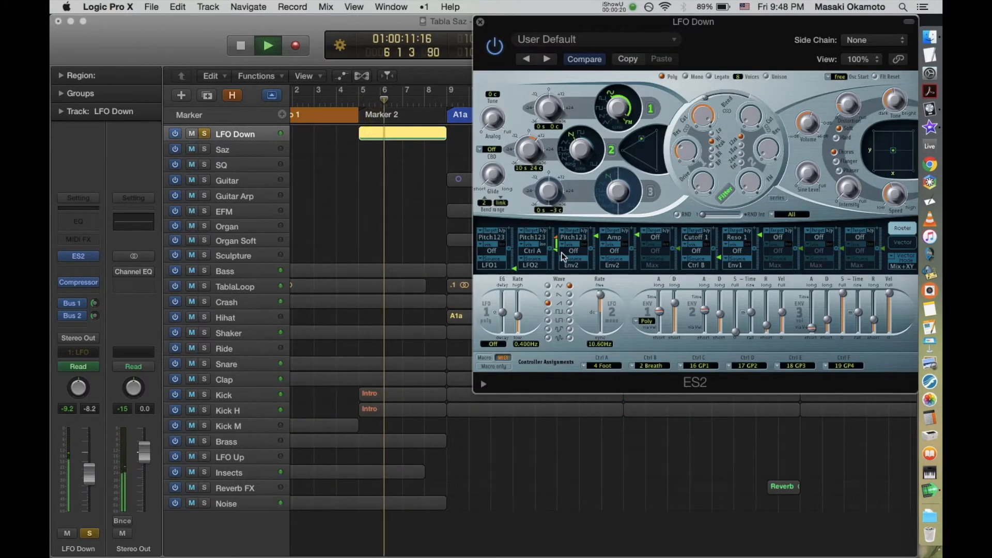
Step: Bypass the three Pitch123 modulation routings in the LFO Down track's ES2 and audition the sound without them
key(space)
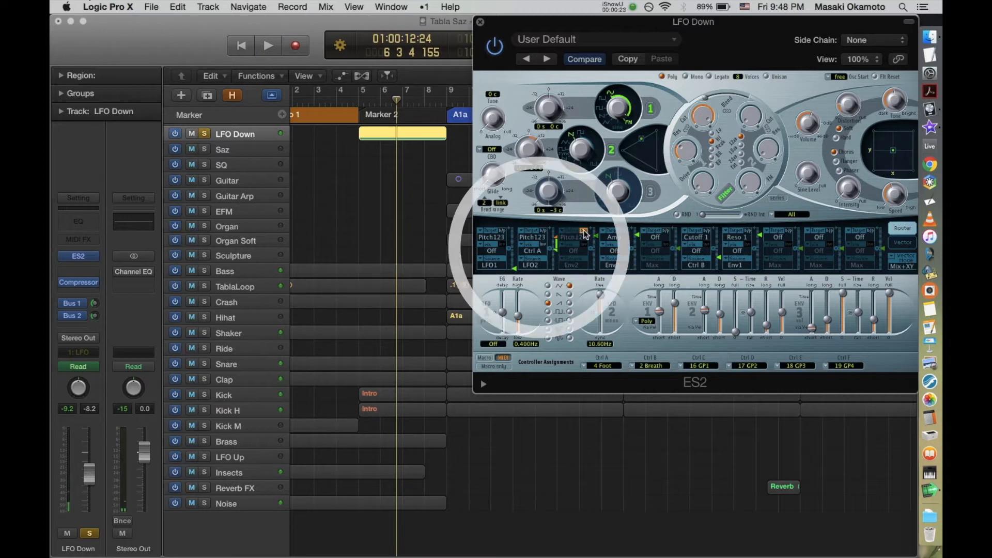
click(503, 231)
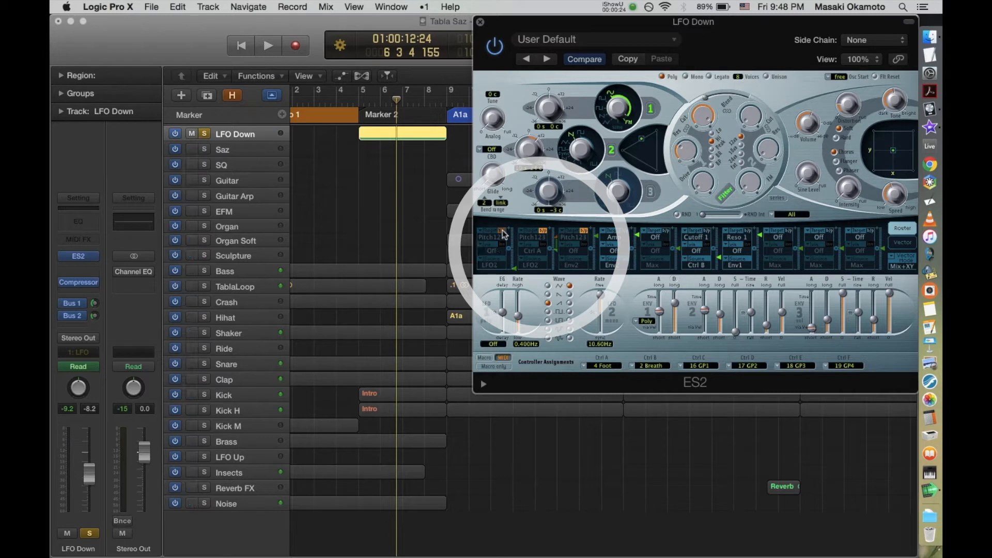
key(space)
click(503, 231)
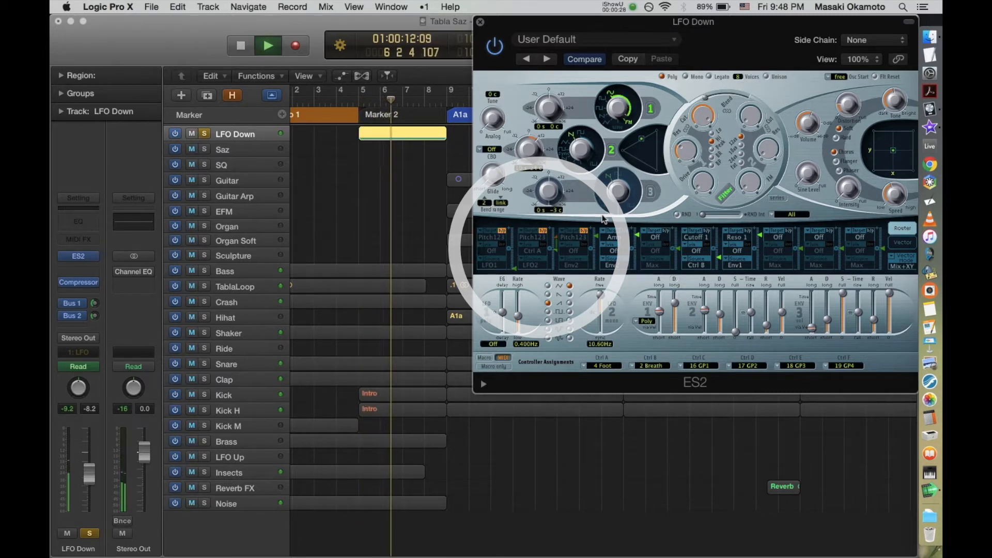
key(space)
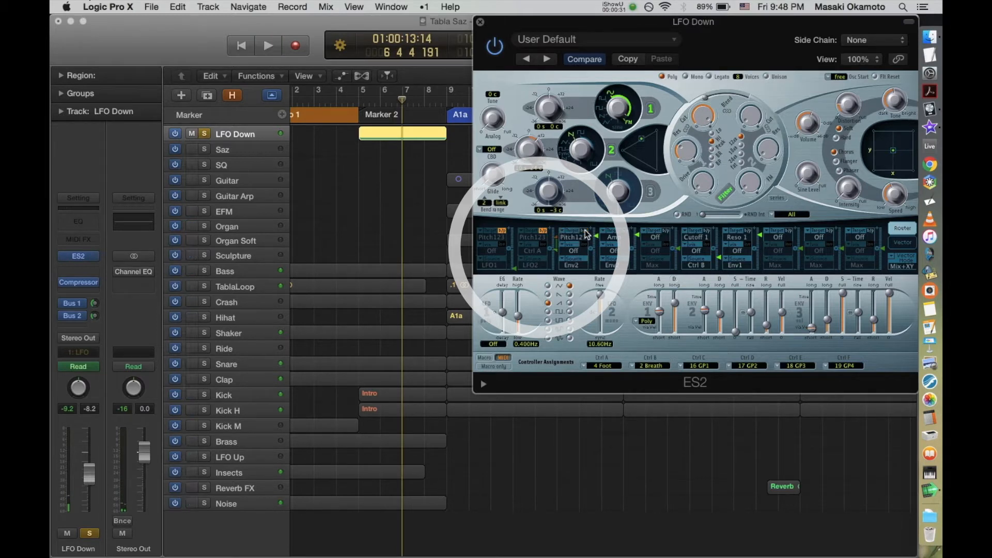
Step: Audition the LFO Down sound as the ES2's Env2, LFO2 and LFO1 pitch routings are restored one by one, then unsolo the track
key(space)
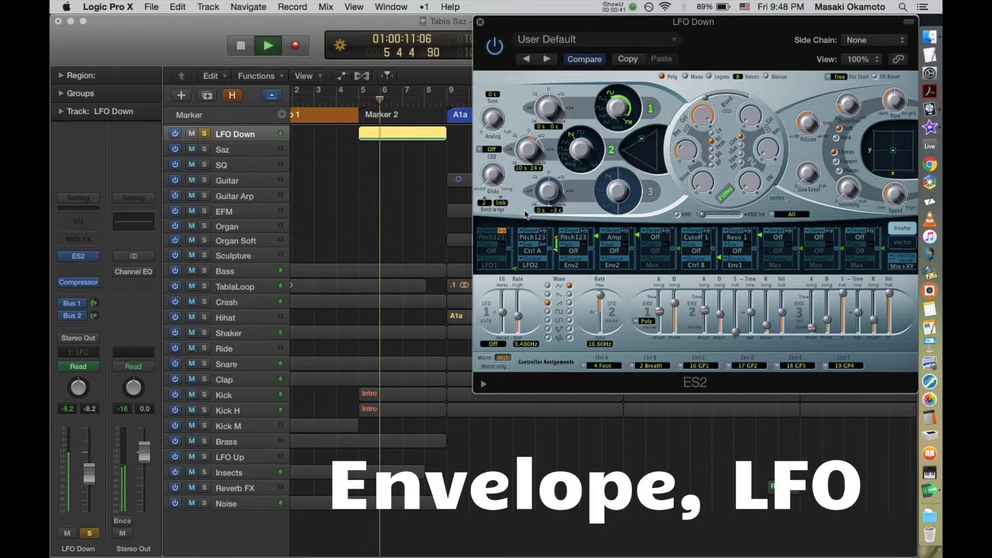
key(space)
key(space)
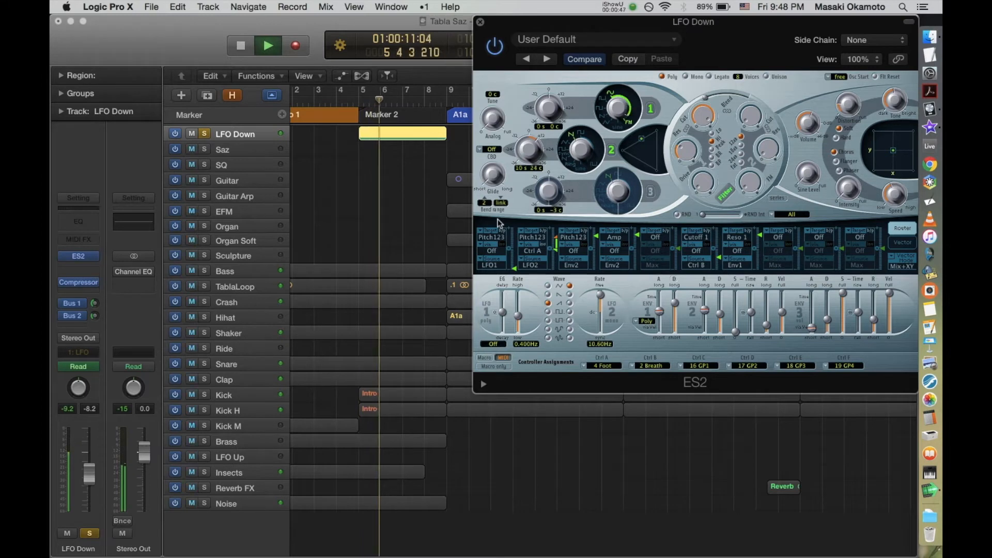
key(s)
key(space)
key(space)
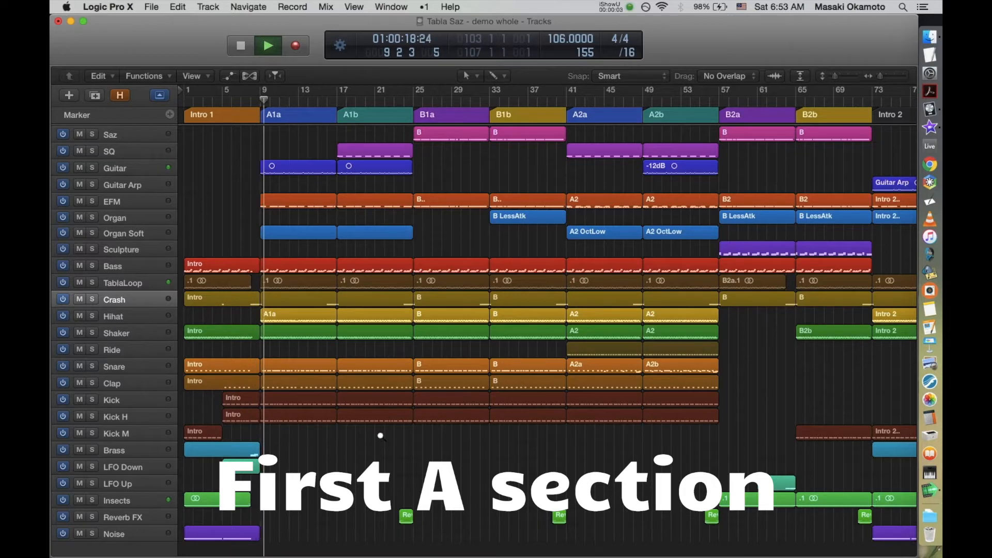
Step: Examine the track regions of the A1a section closely while the song plays
drag(380, 435, 250, 148)
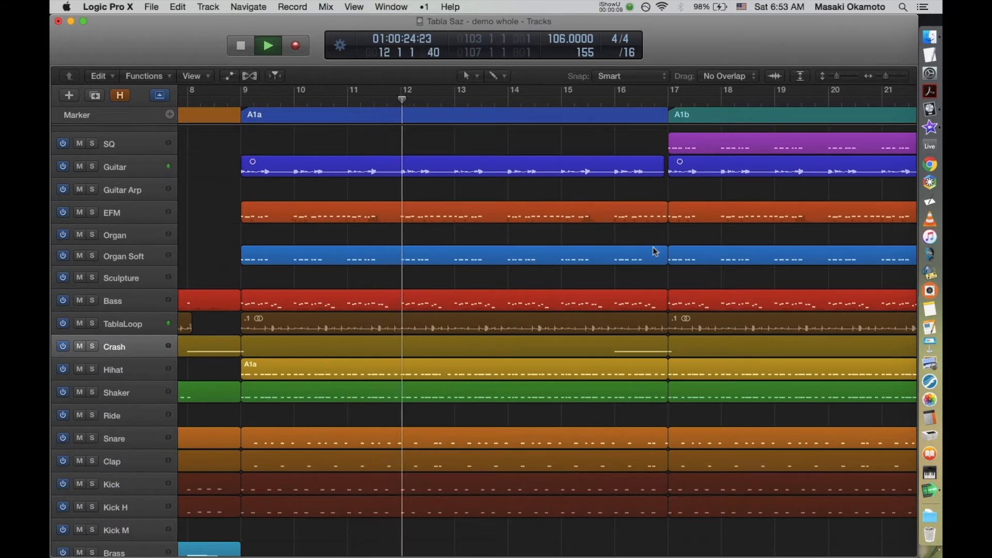
scroll(655, 248, down, 5)
scroll(655, 252, up, 6)
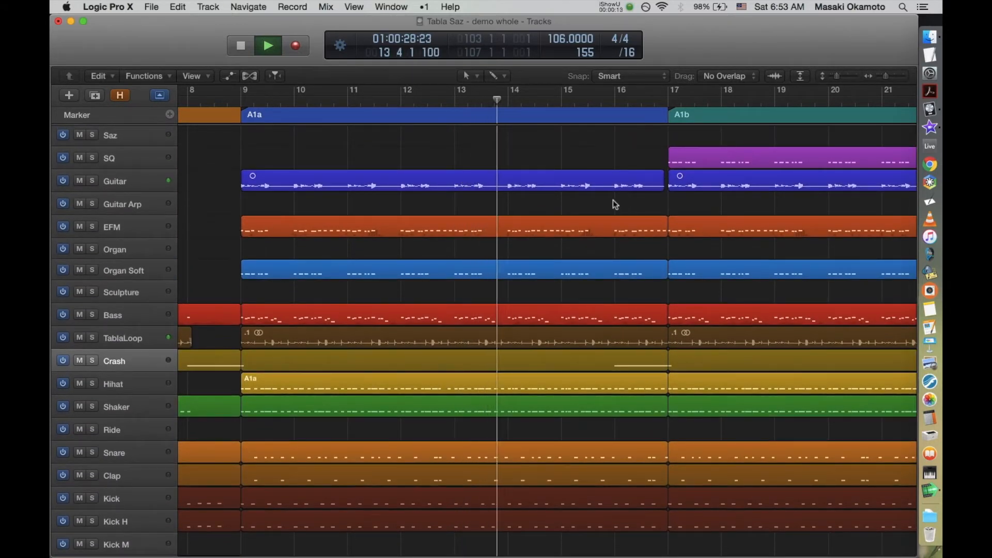
Step: Examine the transition from A1a to A1b and compare the SQ, Guitar and EFM notes around bar 19
drag(519, 137, 772, 481)
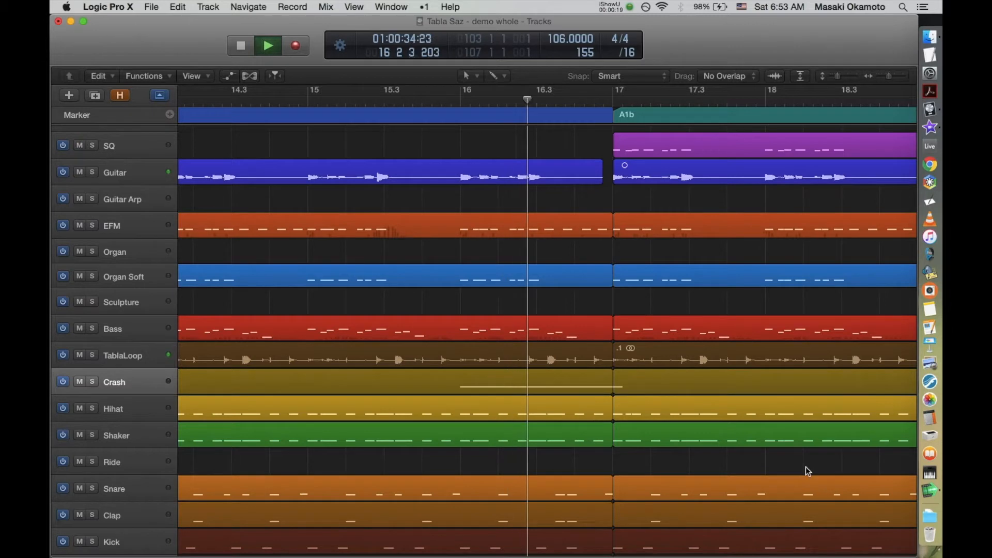
scroll(805, 466, right, 10)
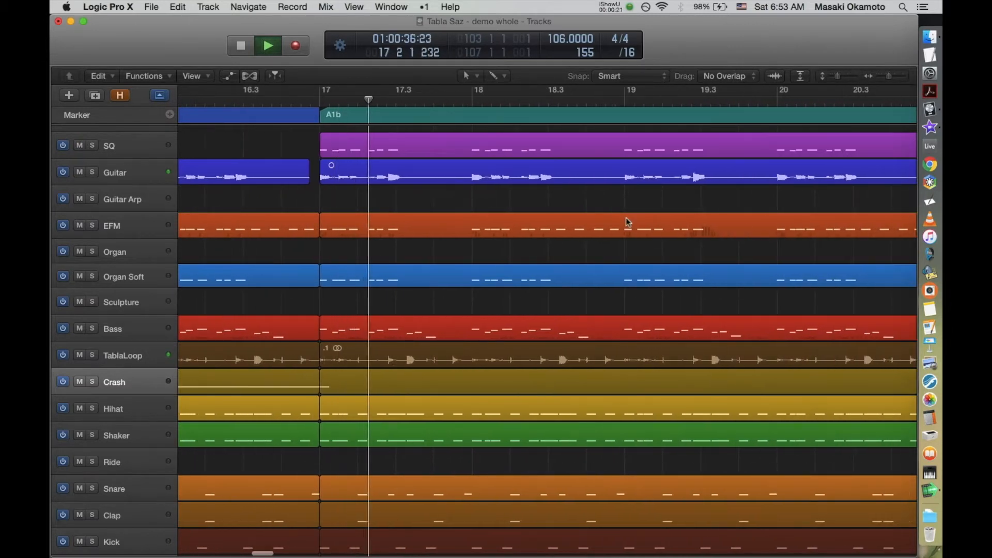
scroll(628, 222, up, 1)
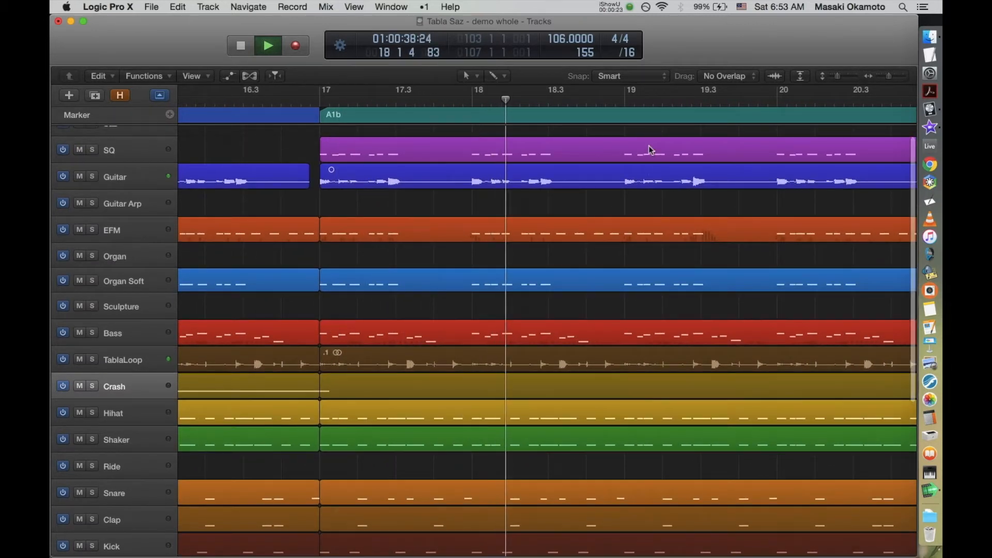
drag(615, 134, 692, 251)
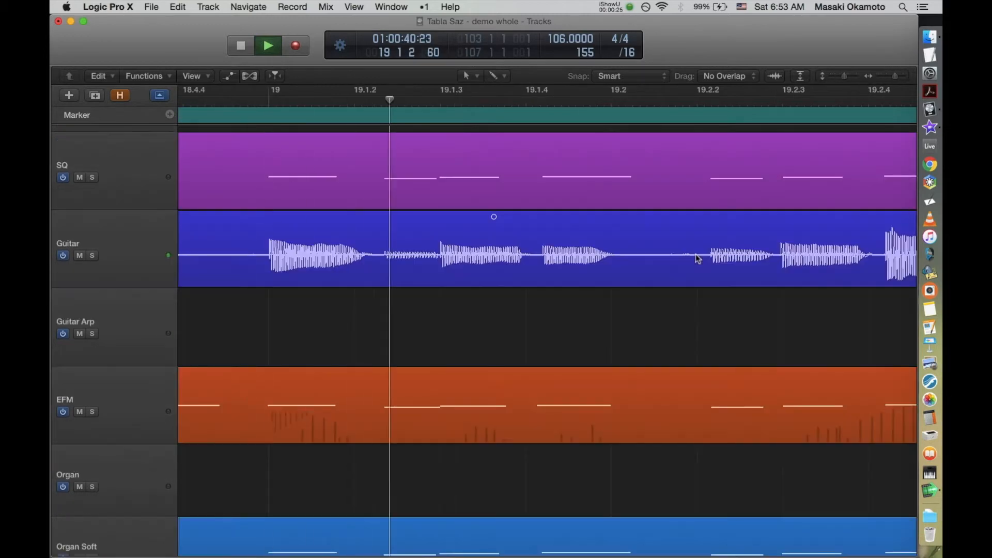
Step: Examine the A1b tracks while the song plays, then inspect the Crash and Reverb FX regions leading into B1a
ctrl+alt+click(715, 316)
ctrl+alt+click(714, 316)
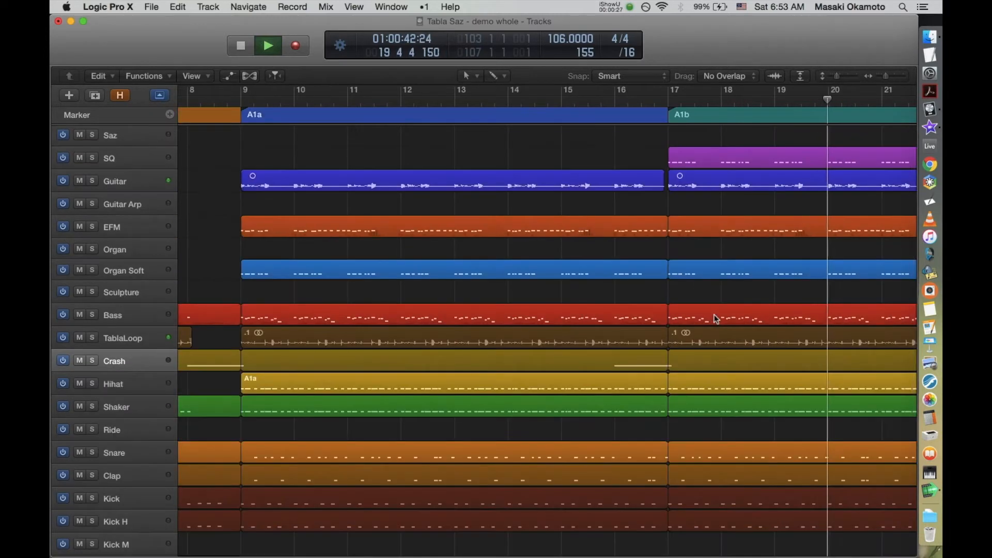
scroll(716, 318, right, 8)
scroll(715, 319, right, 4)
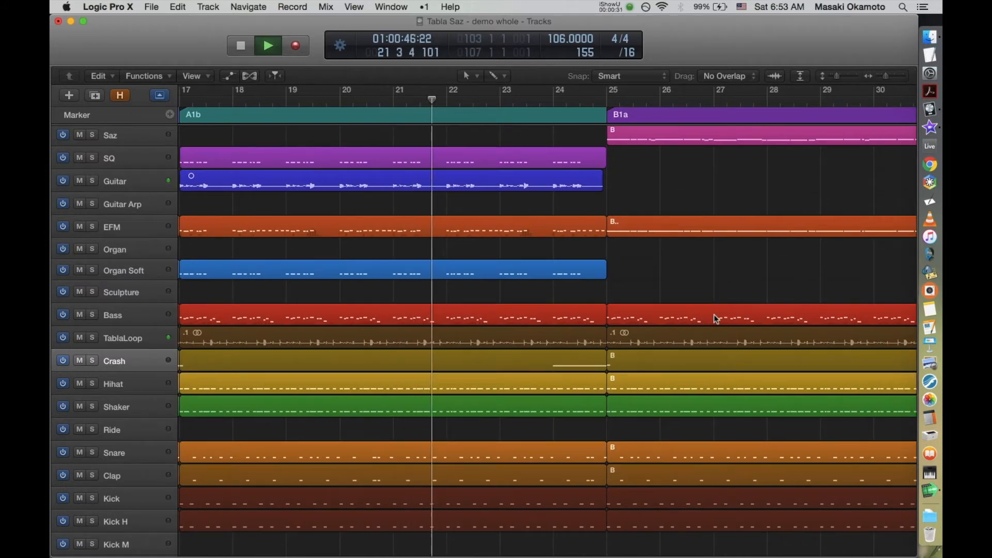
drag(636, 290, 495, 470)
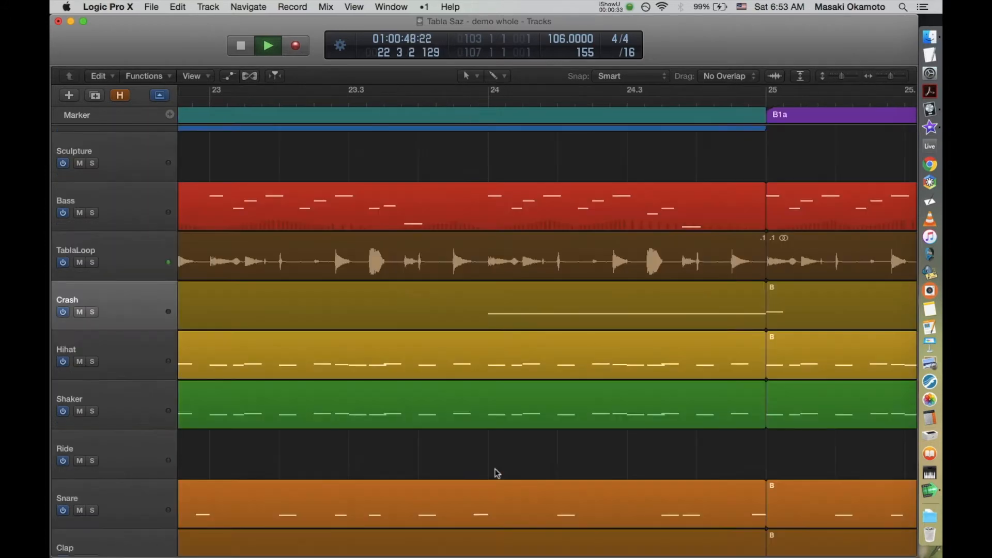
scroll(660, 514, down, 10)
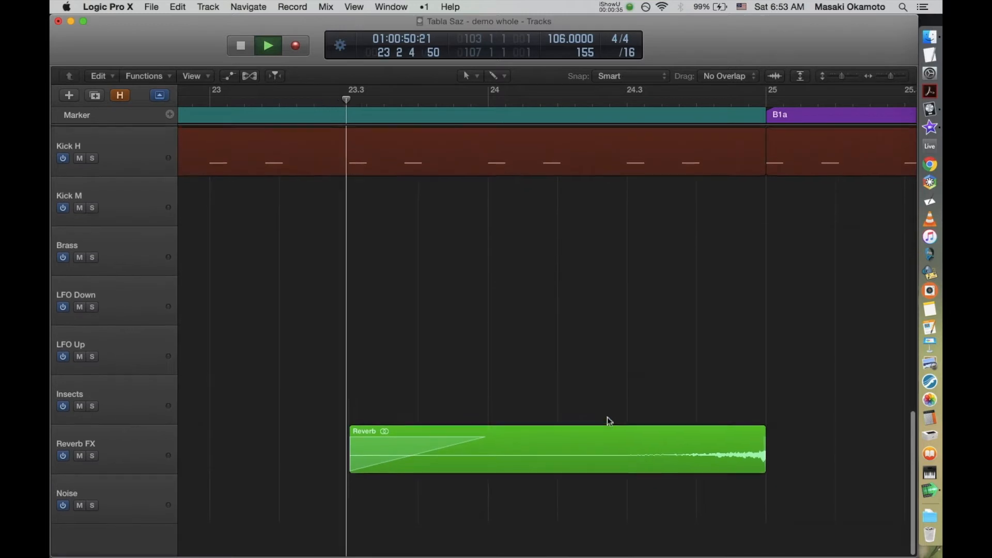
ctrl+alt+click(742, 366)
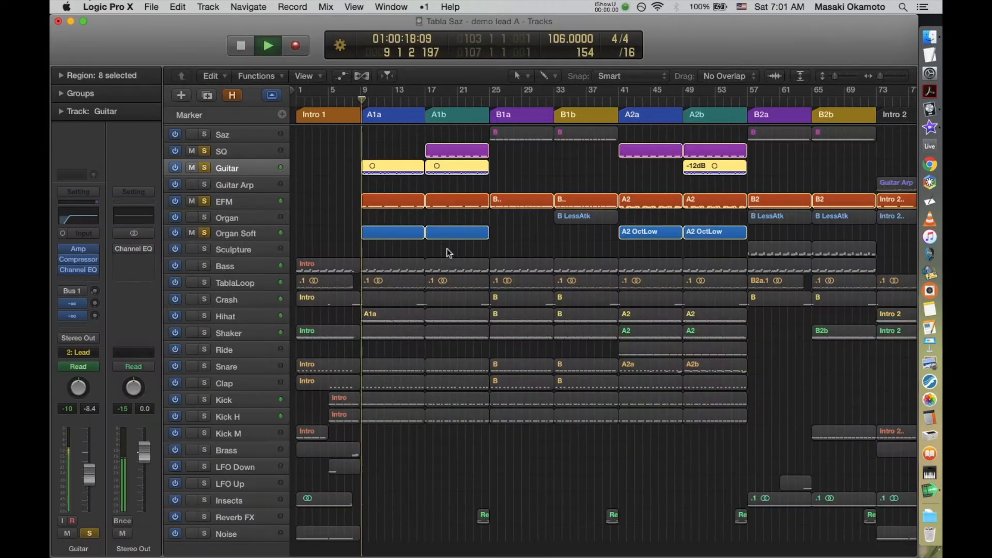
Step: Audition the soloed lead tracks through A1a and into A1b, selecting Guitar, EFM, Organ Soft and SQ in turn to compare their parts
drag(448, 249, 358, 155)
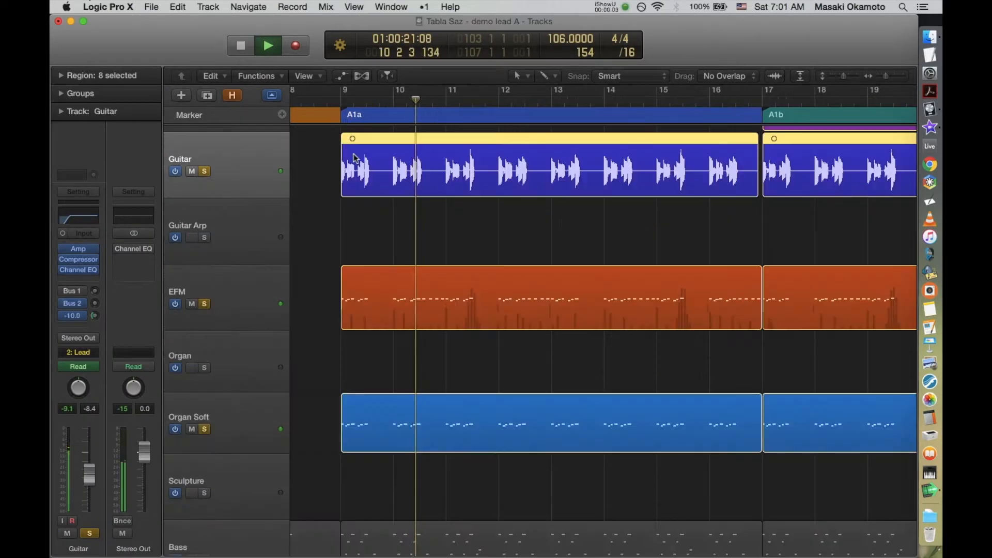
click(250, 292)
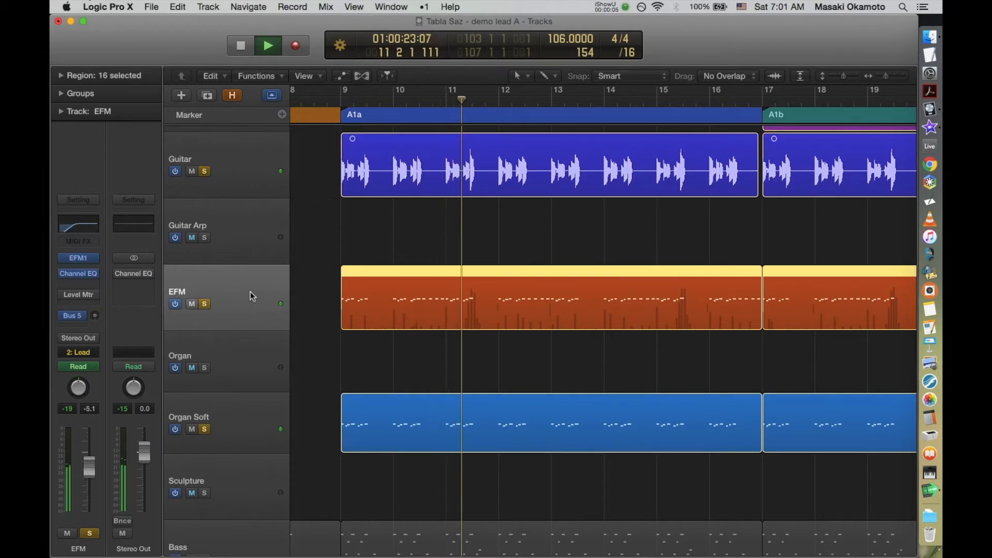
click(251, 416)
click(245, 159)
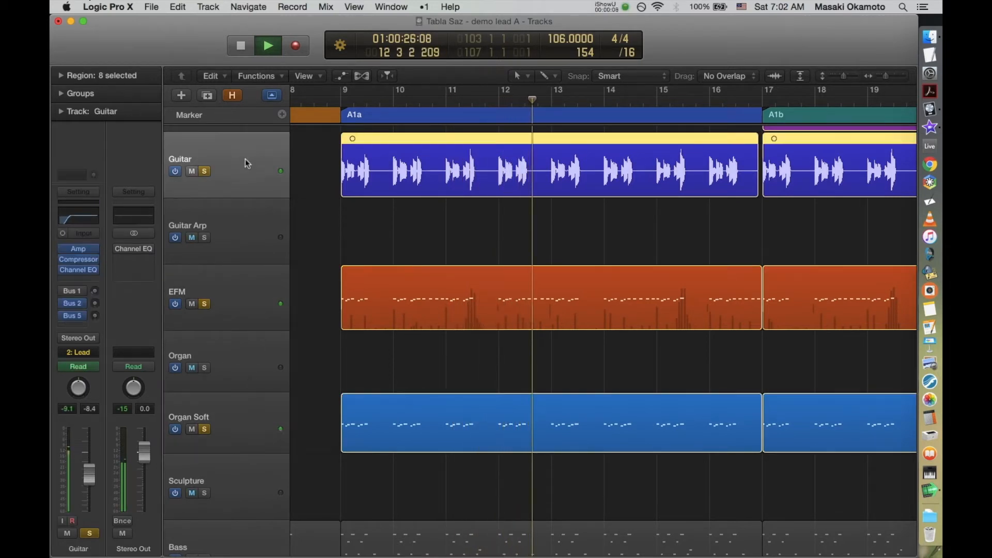
click(255, 300)
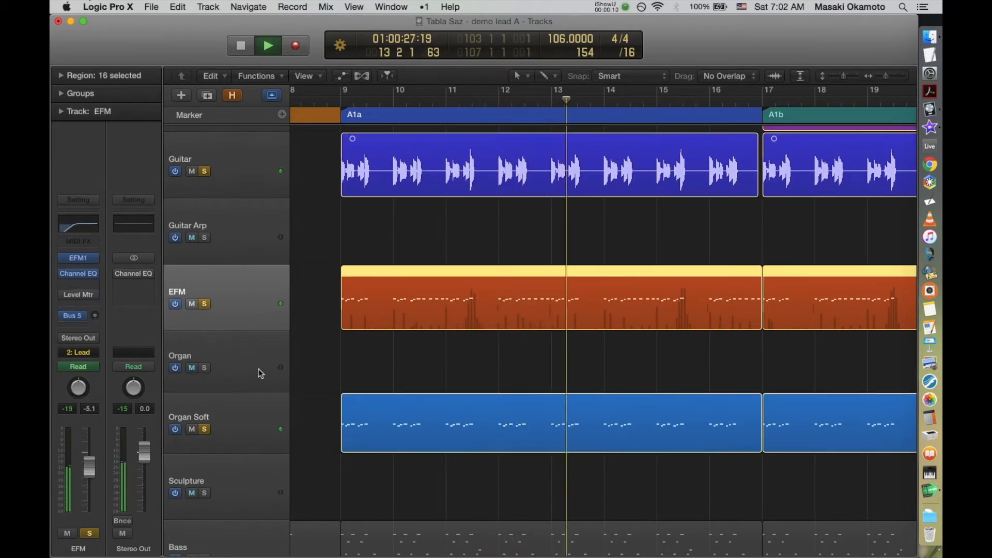
click(261, 426)
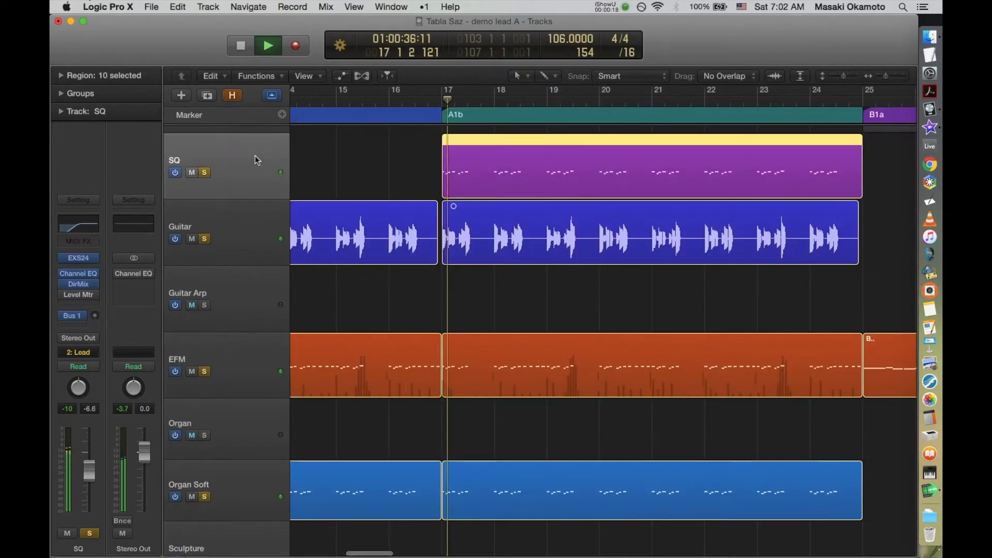
click(260, 229)
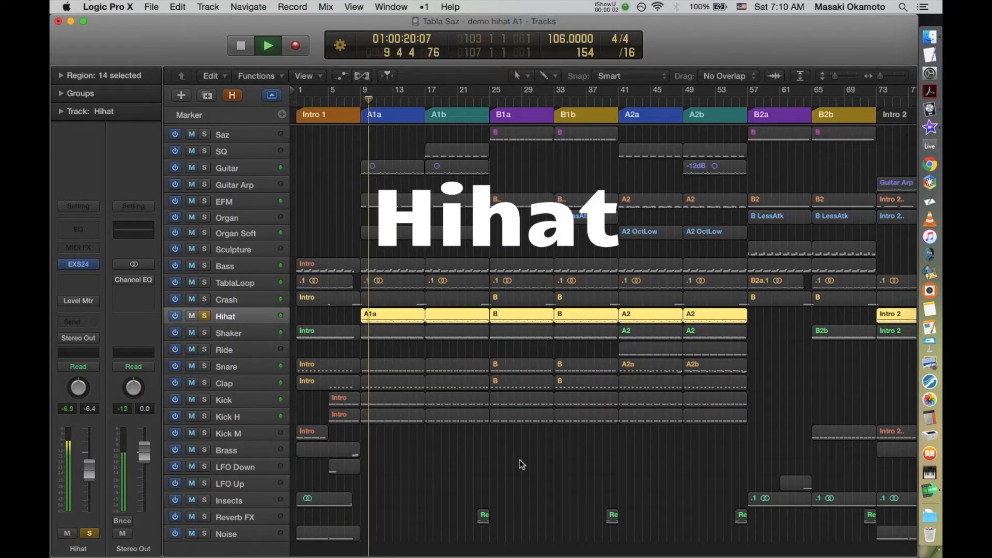
Step: Show the Hihat notes in the Piano Roll and audition the pattern both soloed and with the full arrangement
key(p)
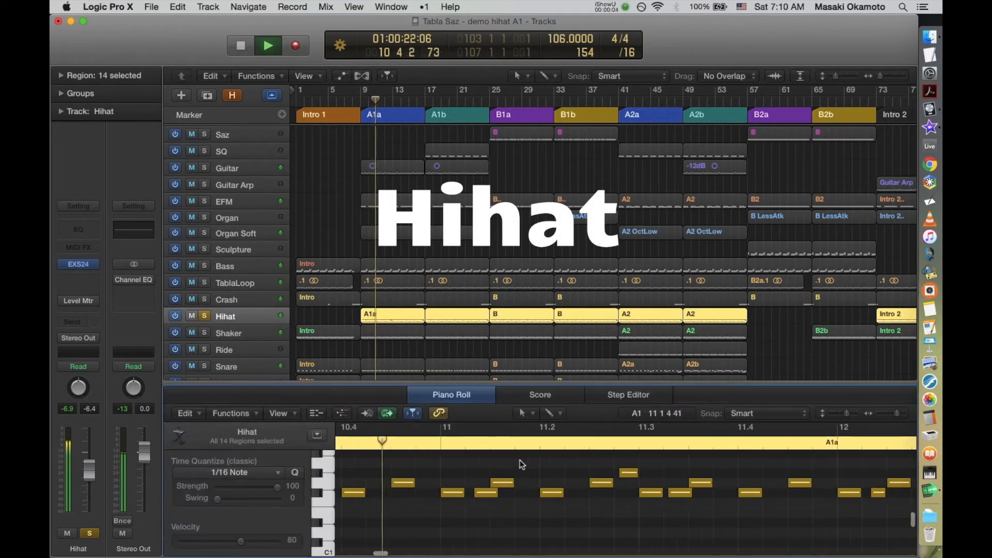
scroll(521, 464, up, 2)
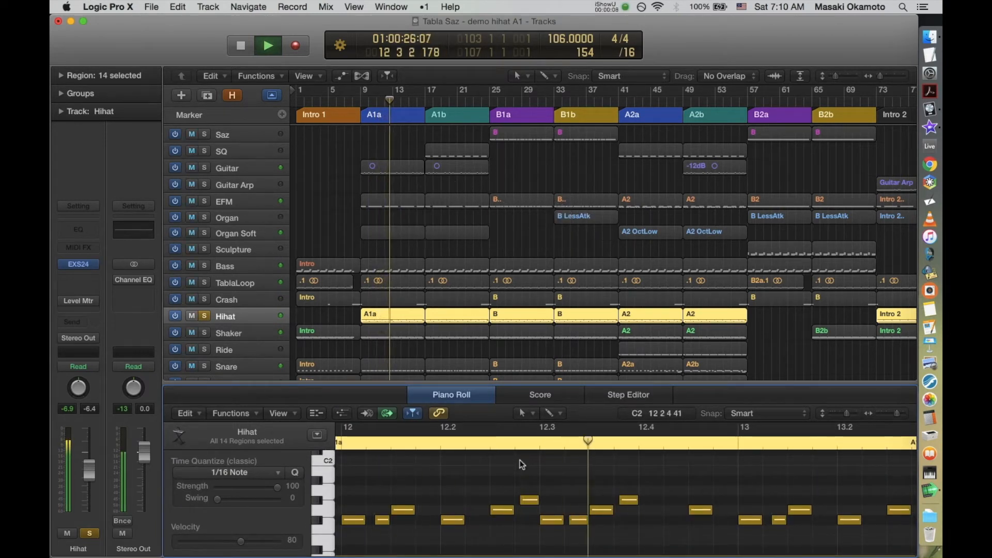
key(s)
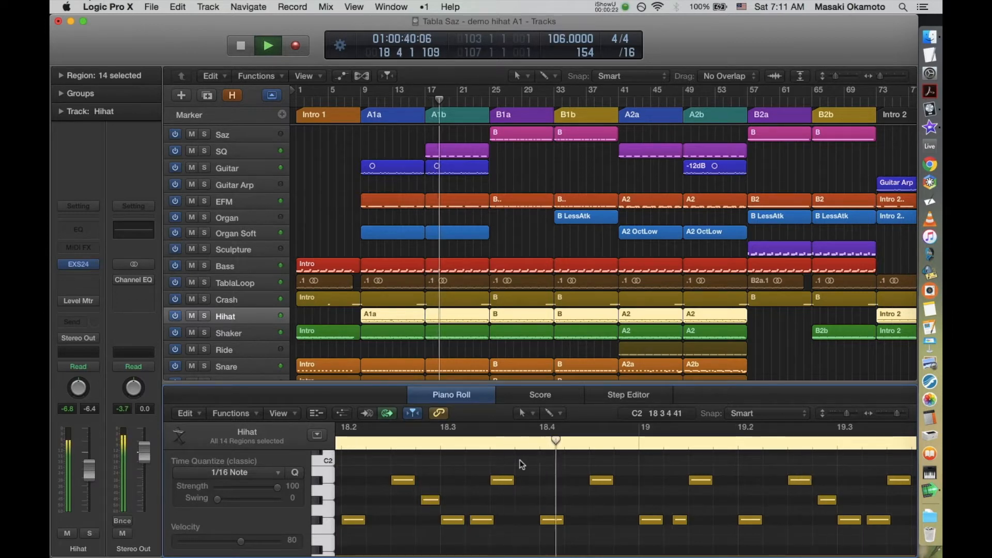
key(s)
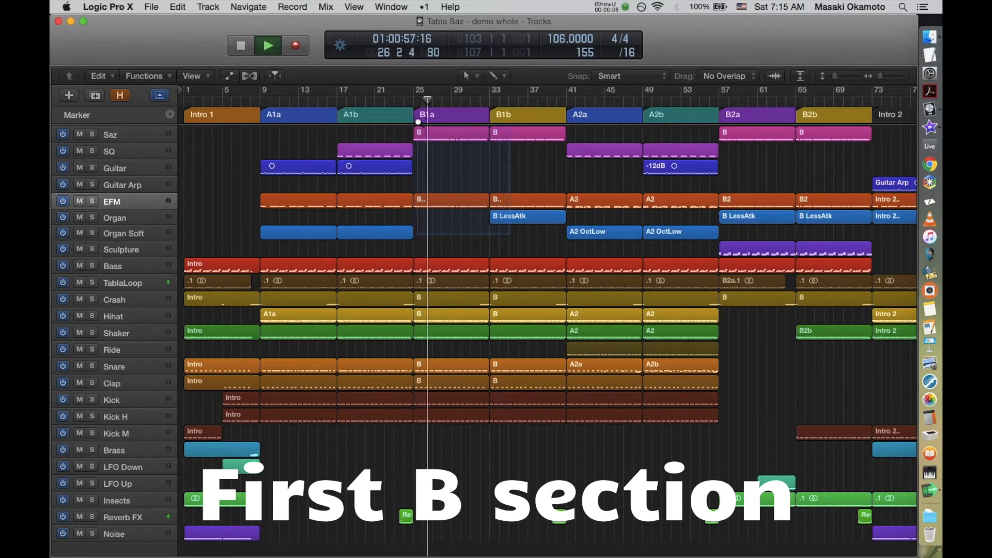
Step: Examine the B1a section's tracks from Saz and EFM down to the drums while the song plays
key(z)
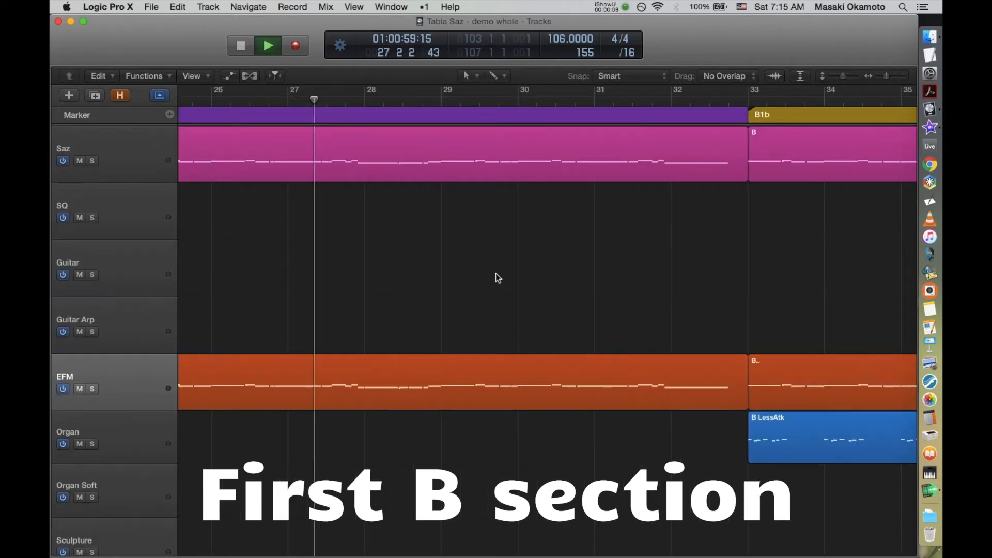
scroll(495, 275, down, 10)
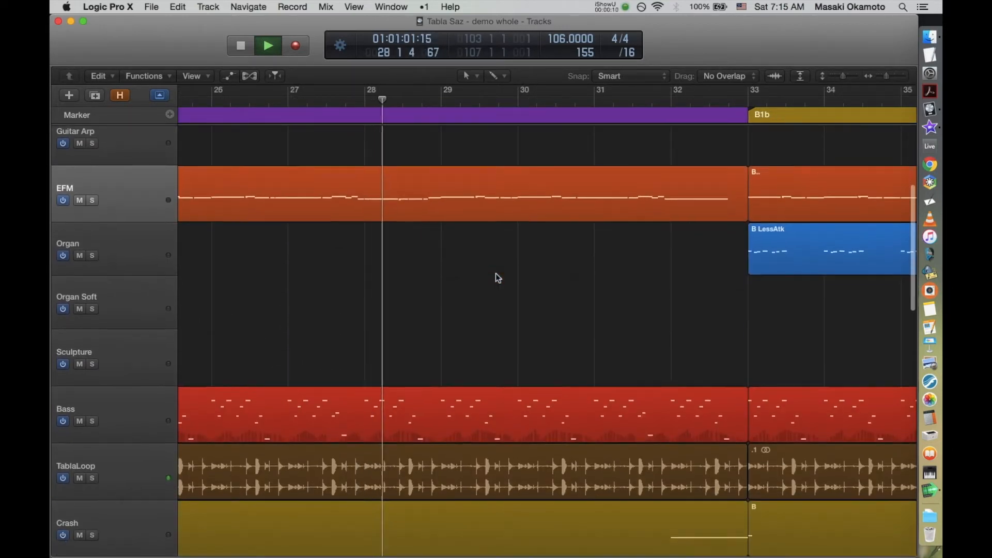
scroll(496, 278, down, 10)
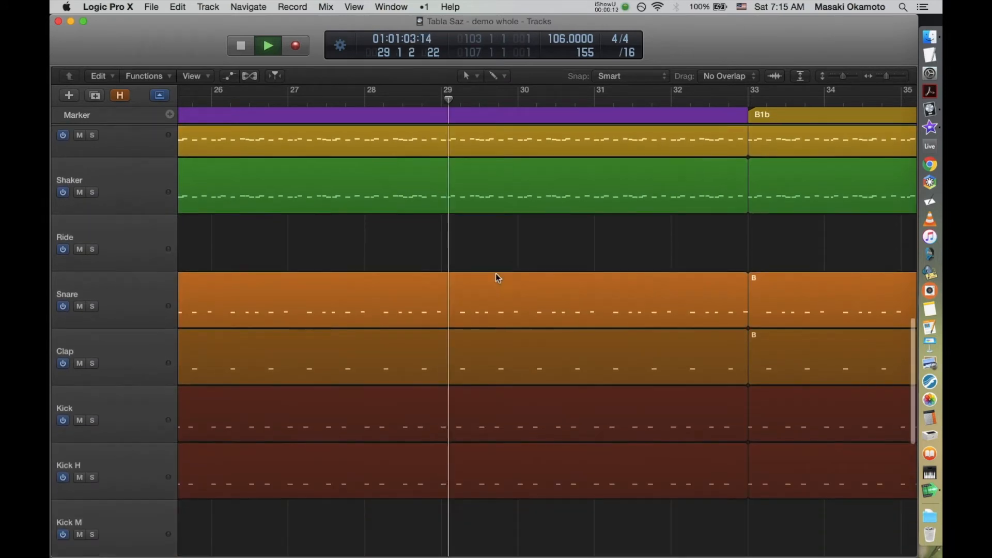
scroll(496, 274, up, 10)
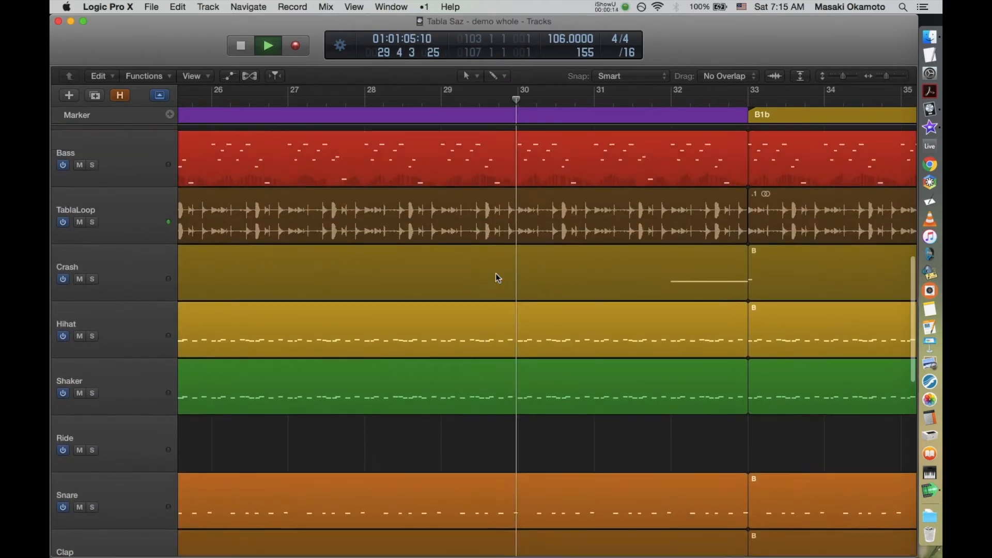
scroll(495, 274, up, 10)
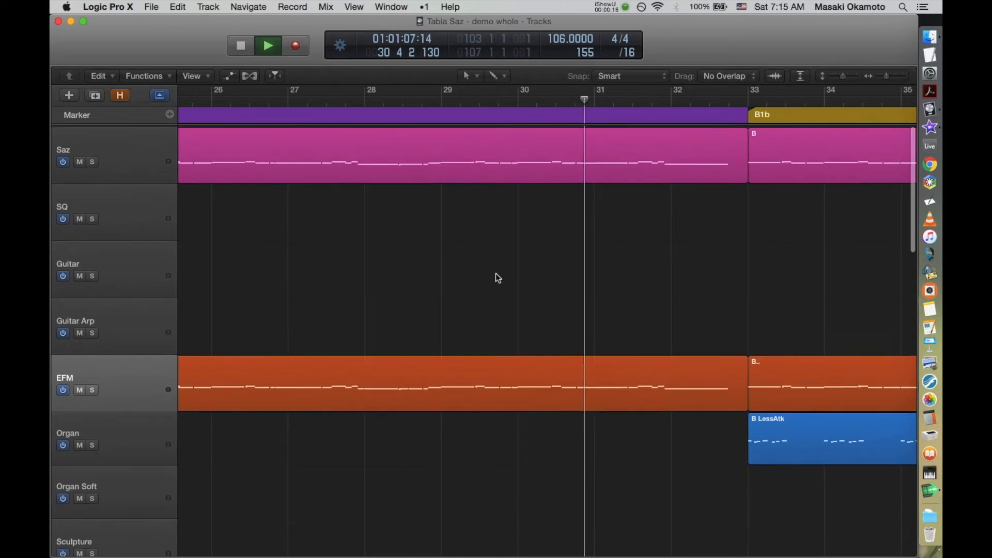
key(z)
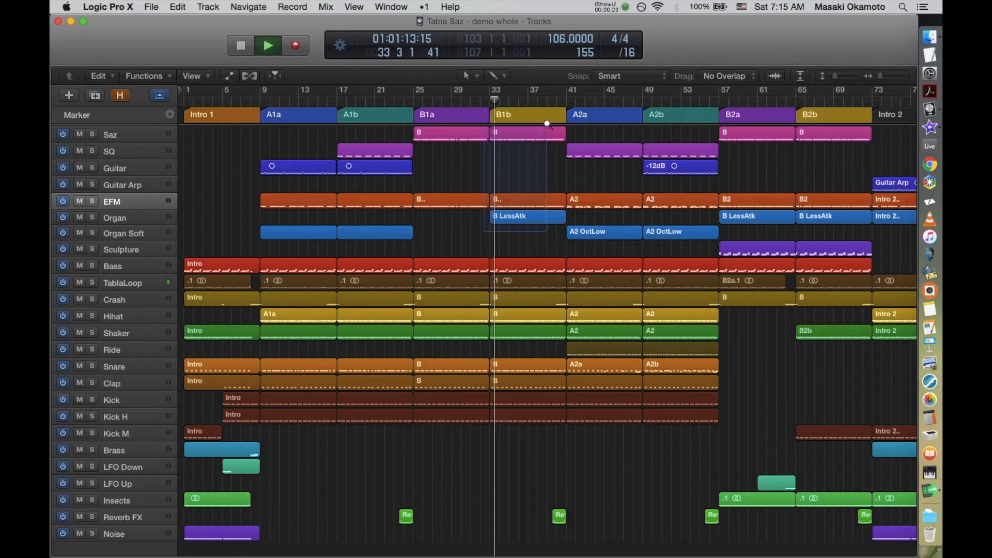
Step: Examine the B1b section's tracks, including the Organ and drum parts, and the Reverb FX region leading into A2a
drag(548, 123, 548, 122)
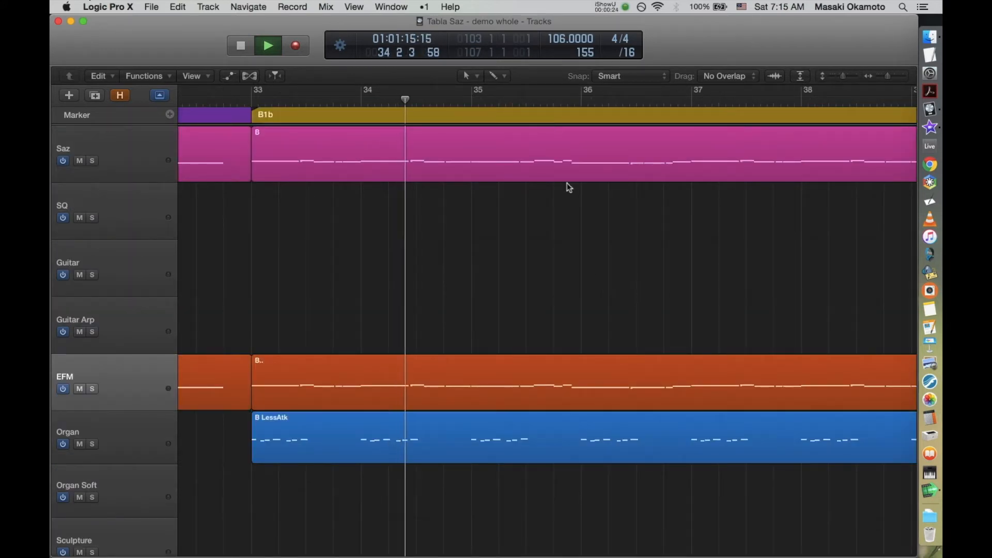
scroll(605, 286, down, 5)
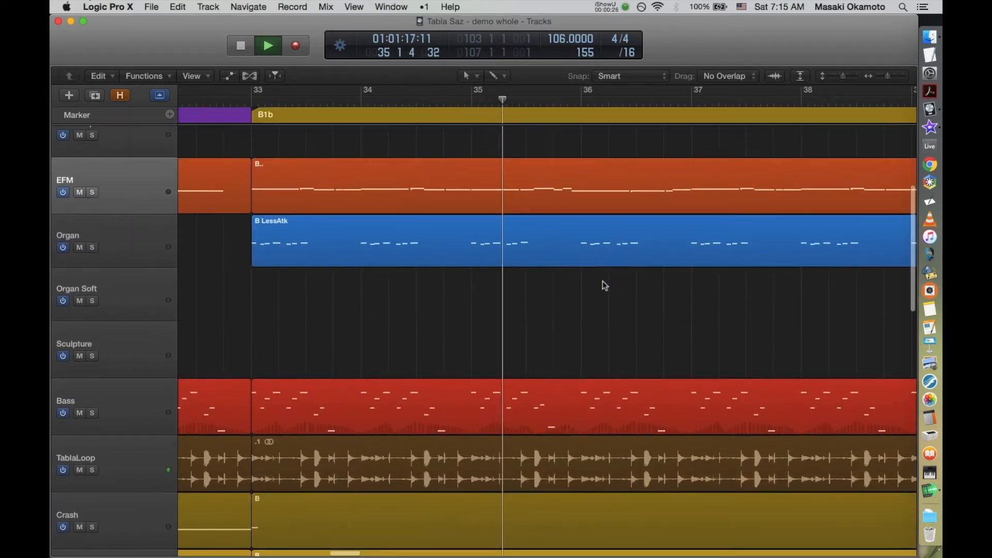
scroll(605, 286, down, 5)
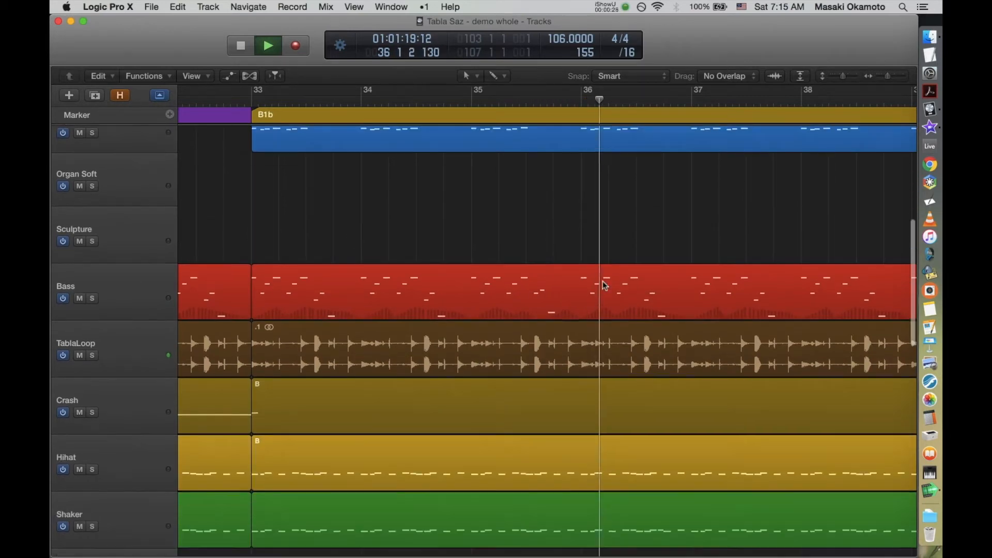
scroll(605, 286, down, 5)
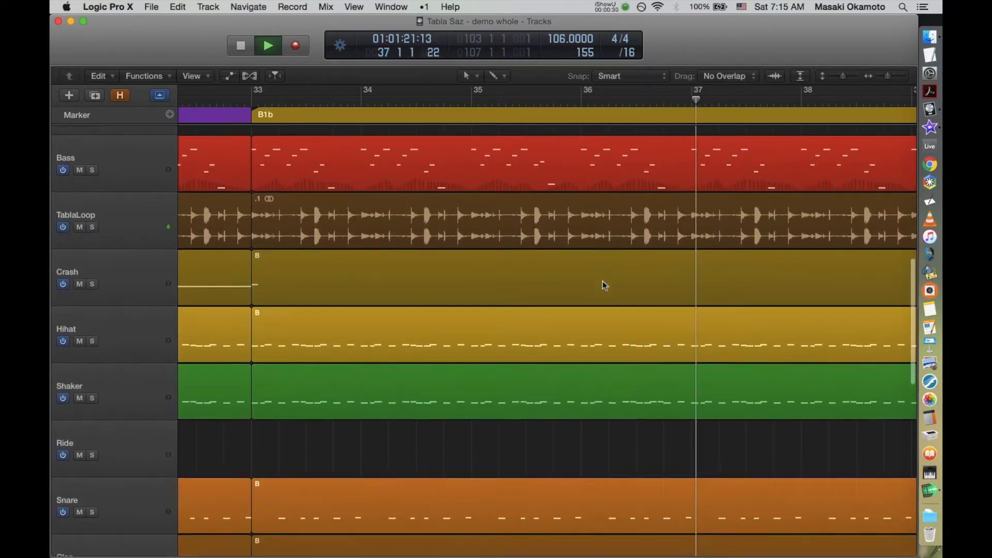
scroll(604, 285, down, 5)
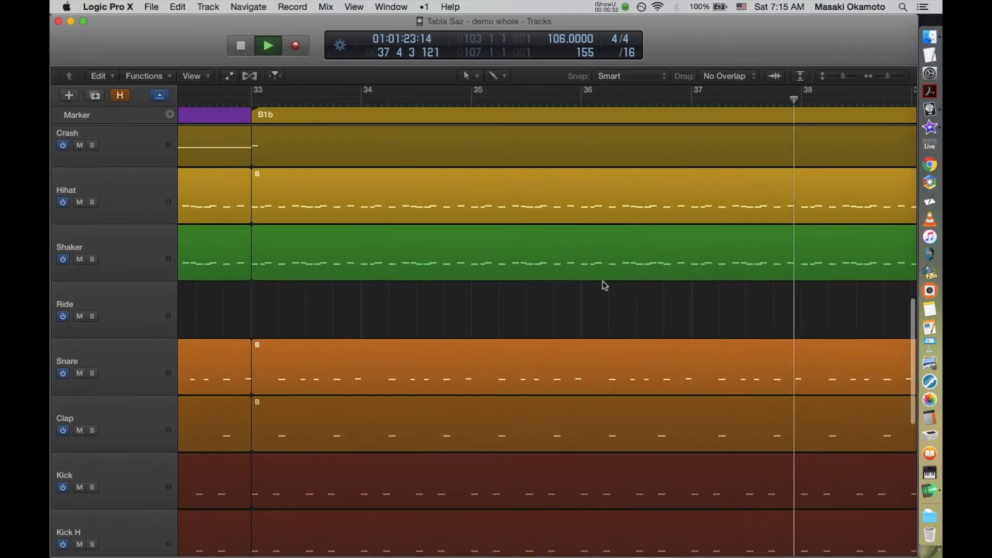
scroll(604, 286, down, 6)
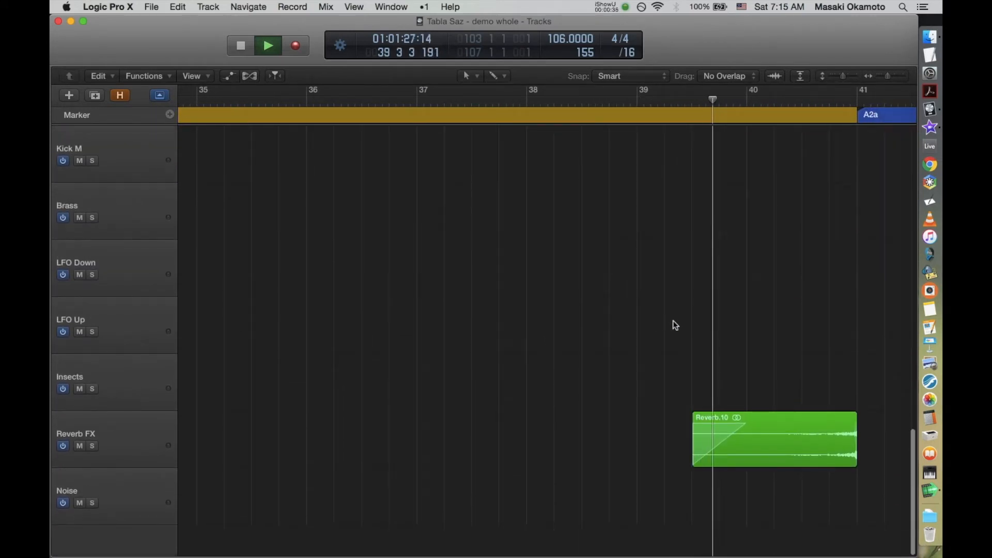
scroll(673, 321, right, 2)
scroll(673, 320, right, 3)
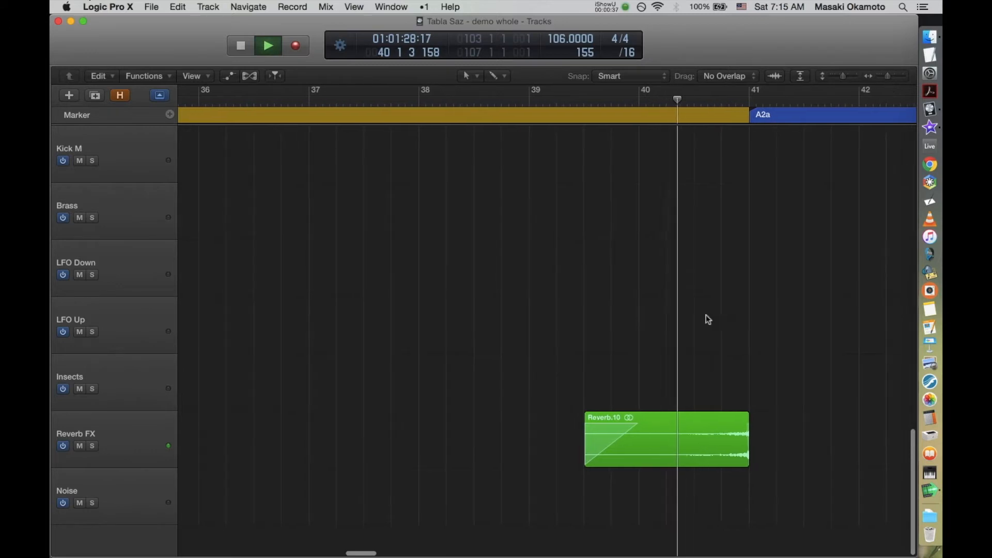
ctrl+alt+click(793, 315)
ctrl+alt+click(792, 314)
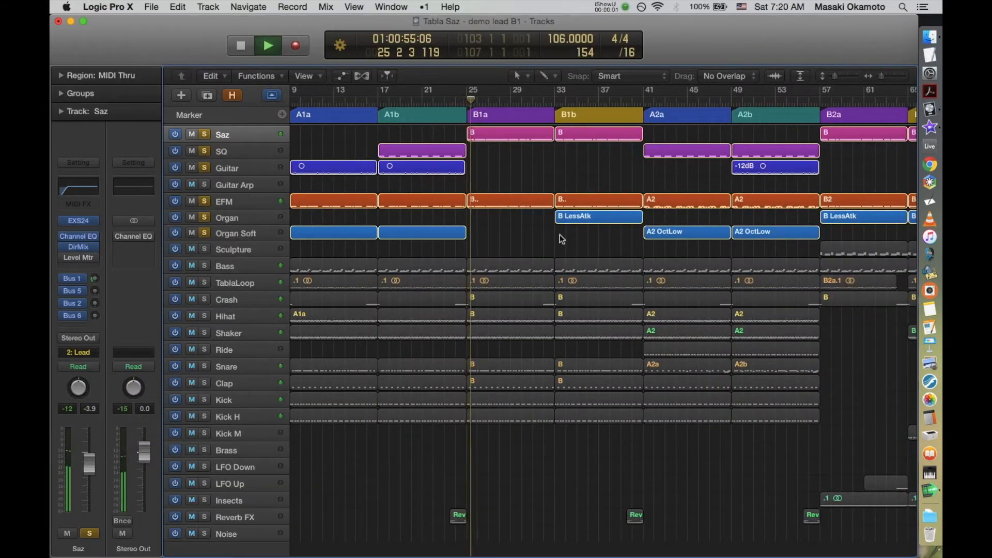
Step: Audition the lead tracks through B1a and B1b with and without the other tracks, comparing the Saz and EFM melody with the Organ counterpoint
drag(561, 236, 464, 118)
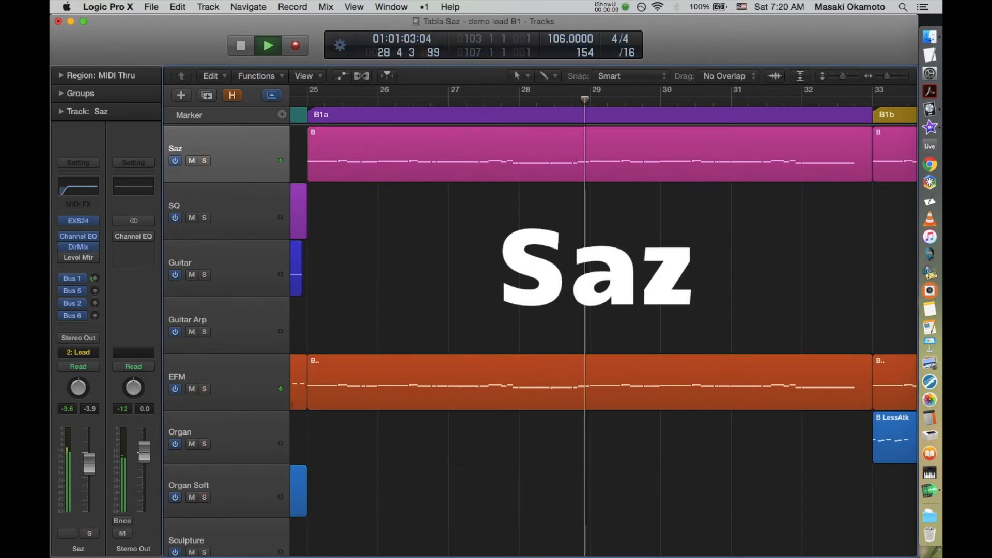
key(z)
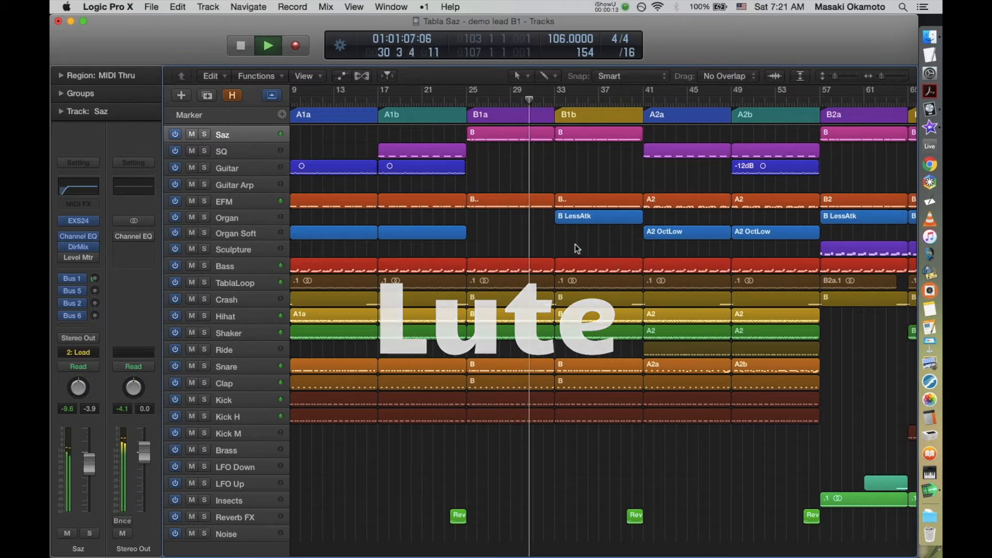
drag(547, 231, 604, 153)
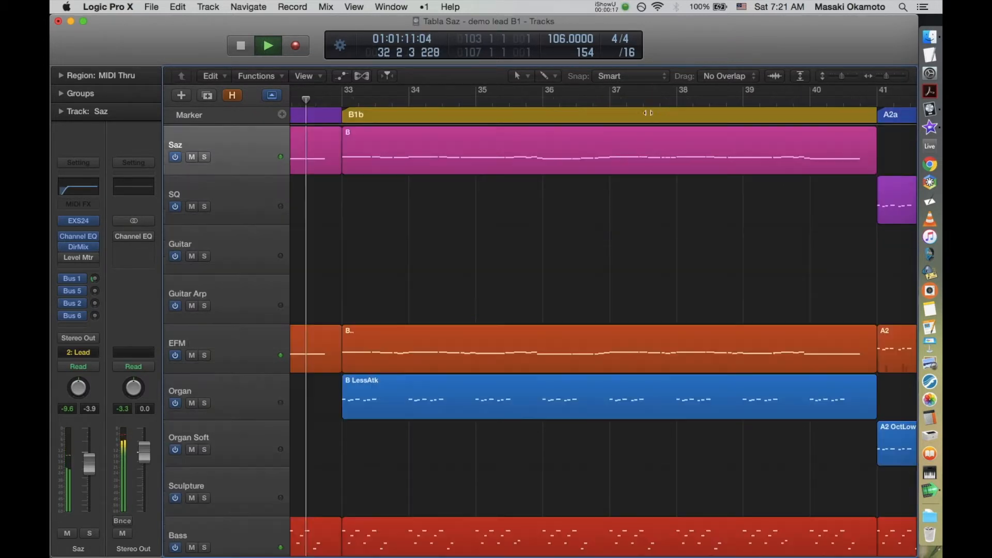
key(ctrl+s)
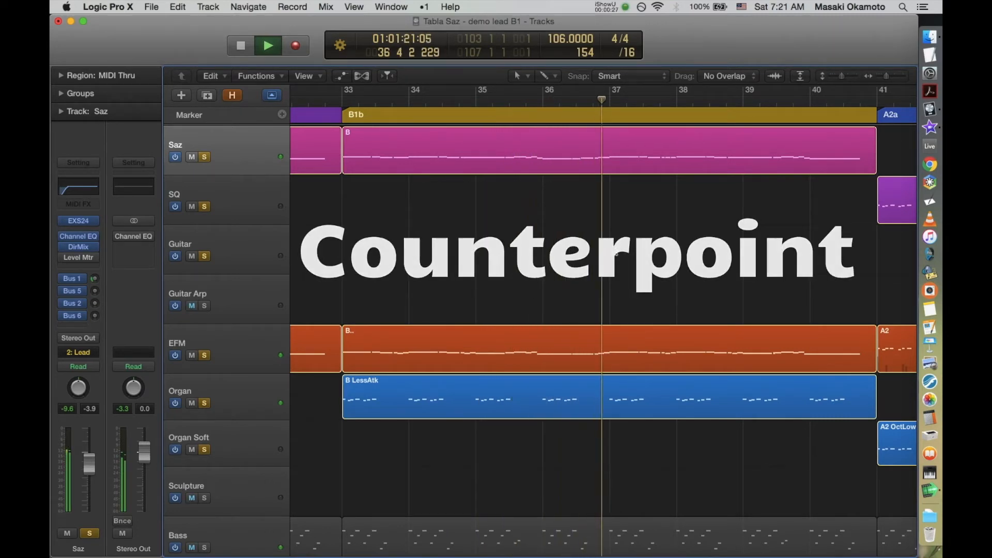
key(z)
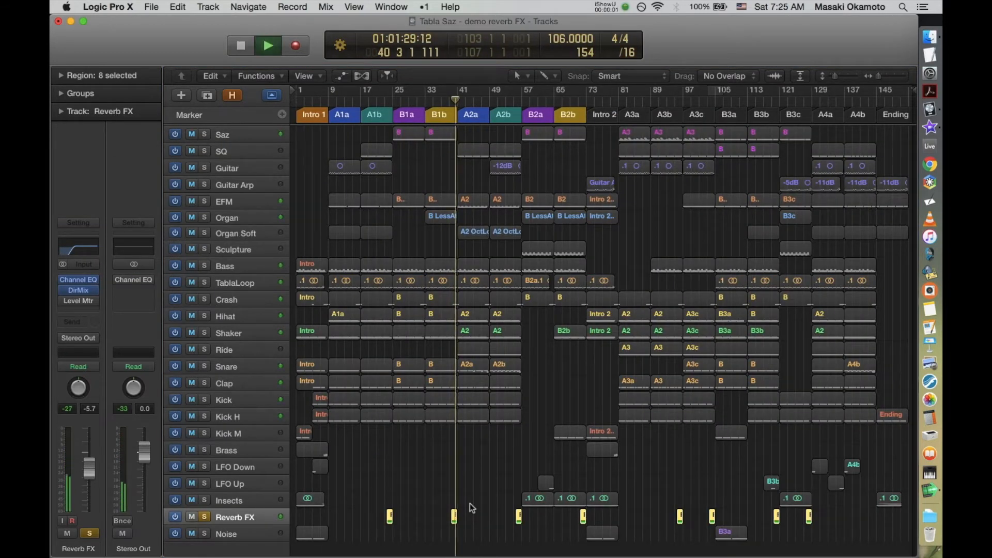
Step: Stop playback at the start of A2a after auditioning the soloed Reverb FX track
key(space)
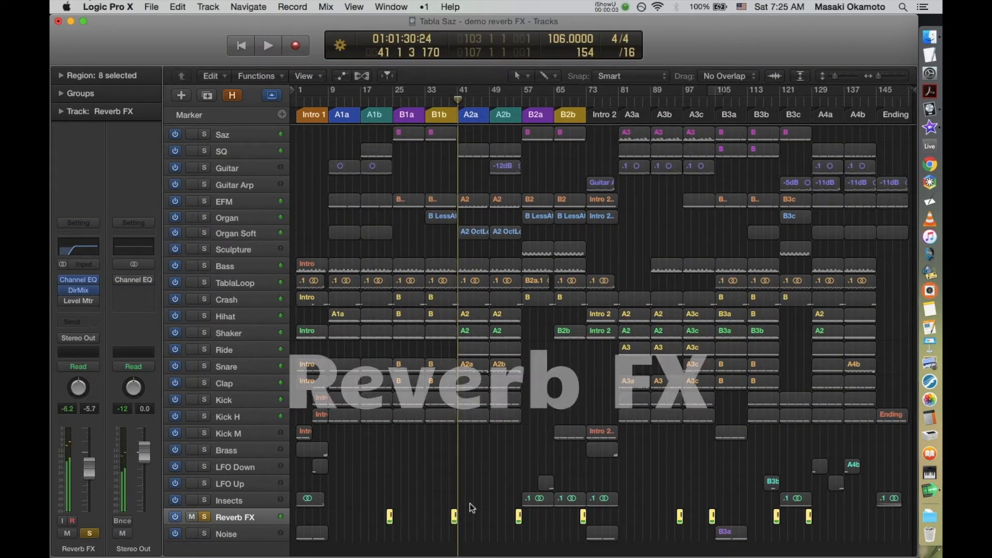
Step: Play the Reverb FX region leading into A2a at close zoom, with the Reverb FX track soloed
key(s)
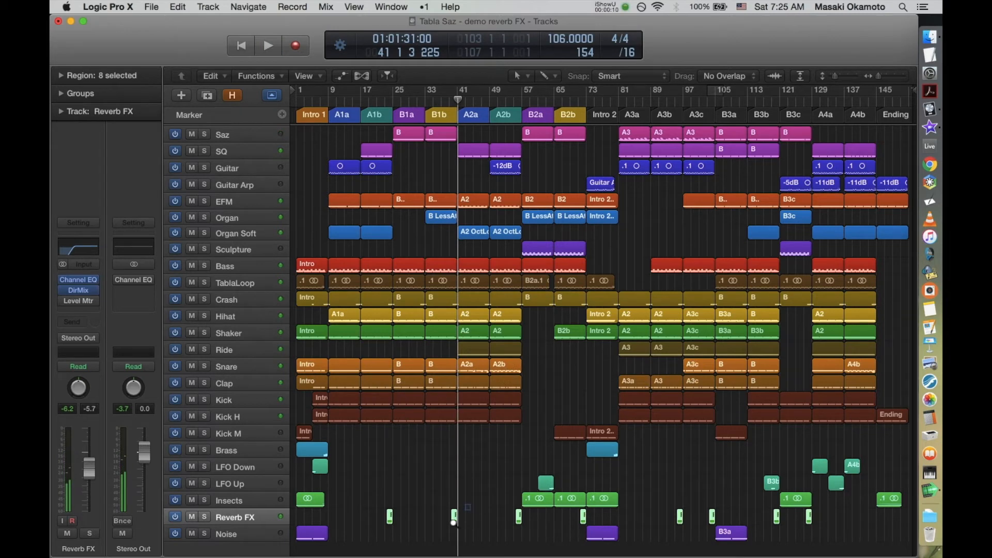
drag(443, 535, 445, 539)
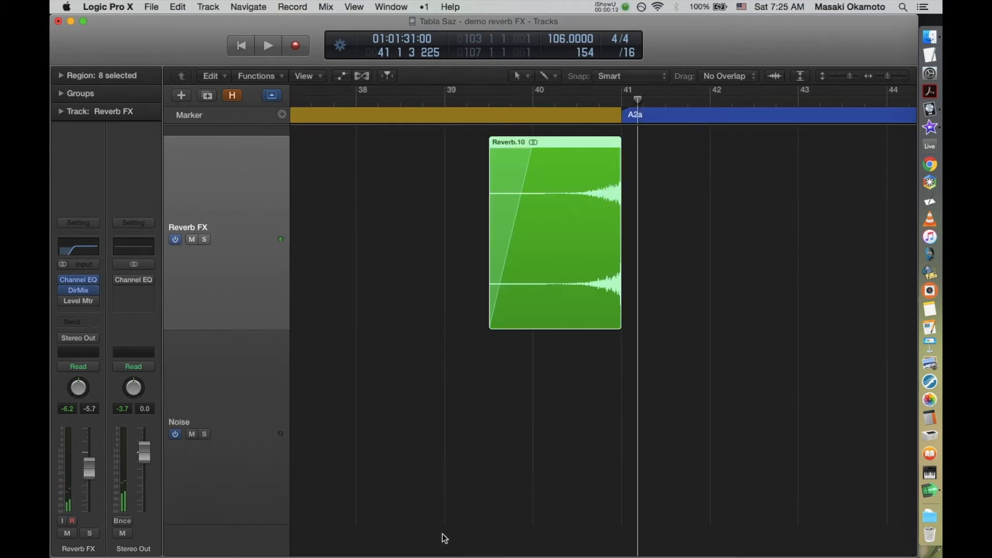
key(space)
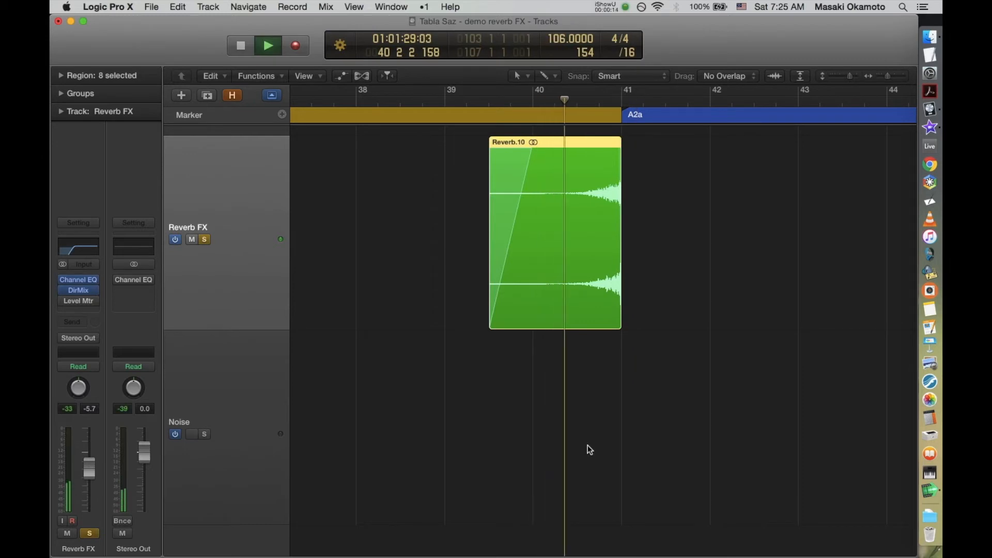
key(space)
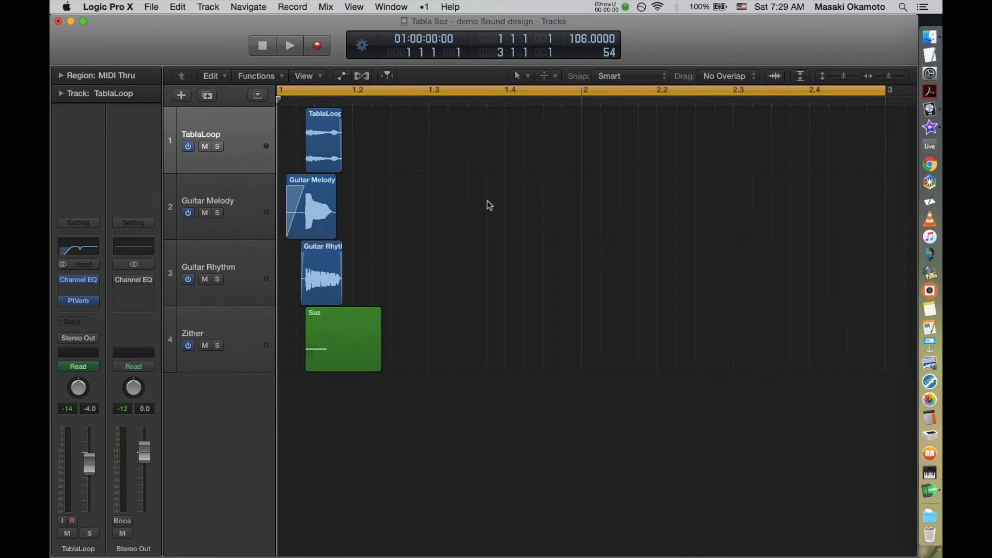
Step: Audition the TablaLoop, Guitar Melody, Guitar Rhythm and Zither sounds together and individually soloed
key(space)
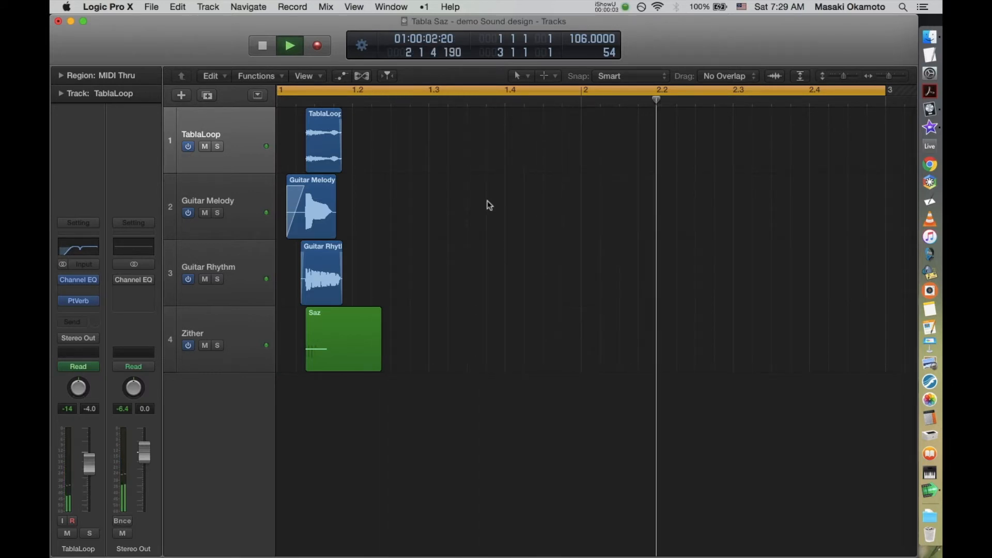
key(s)
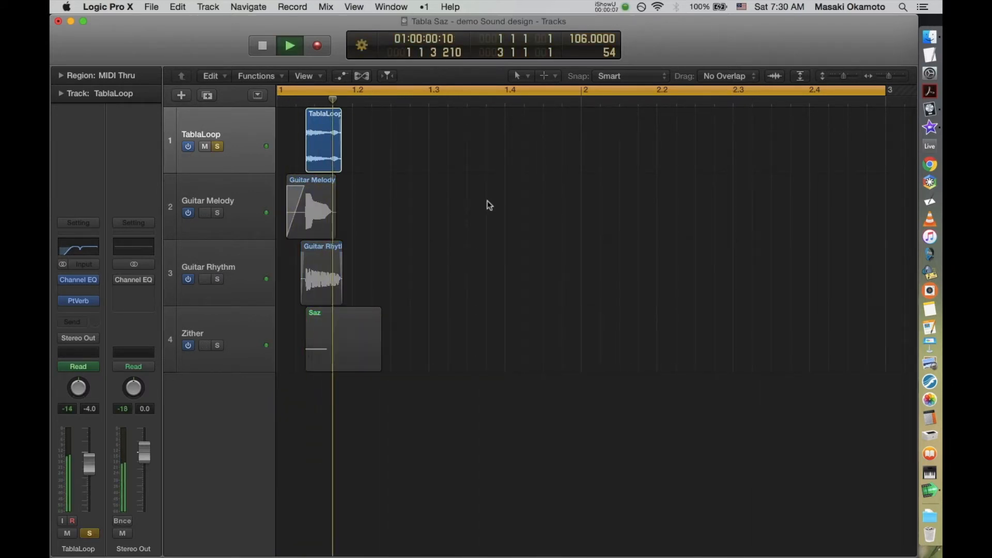
key(Down)
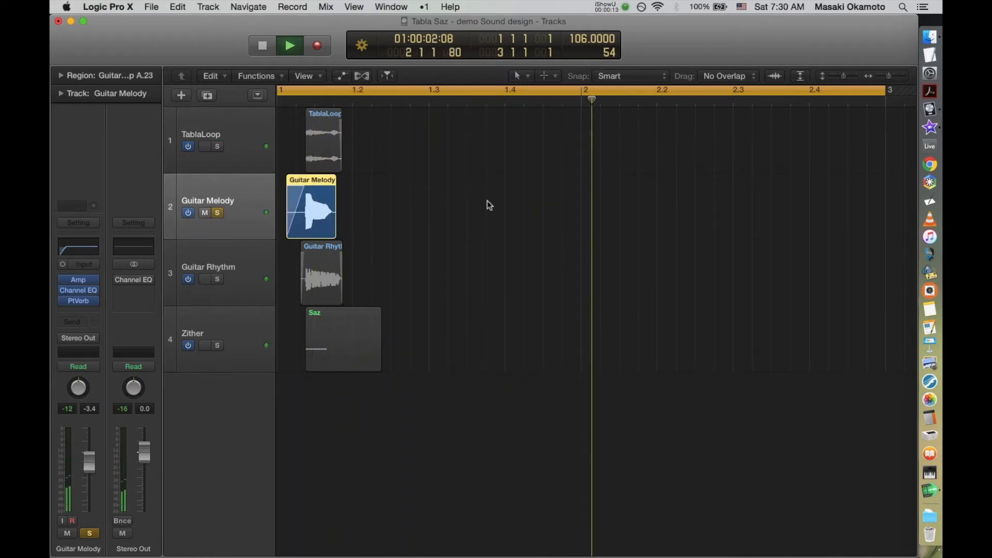
key(Down)
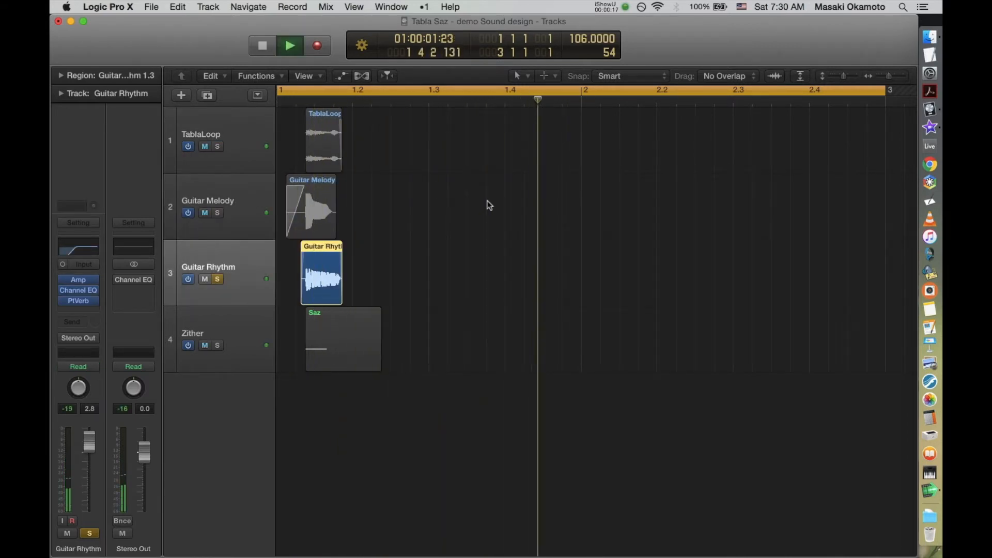
key(Down)
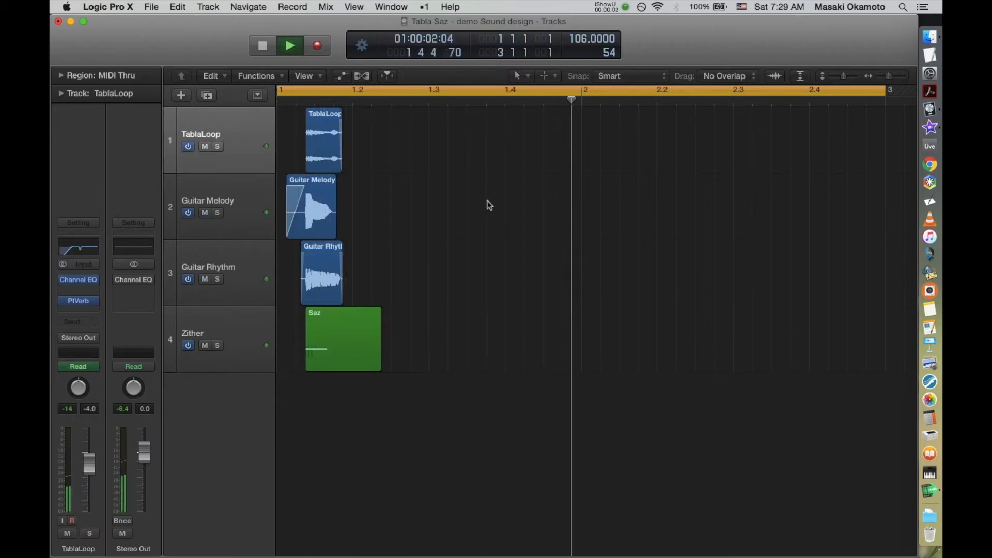
key(space)
key(Return)
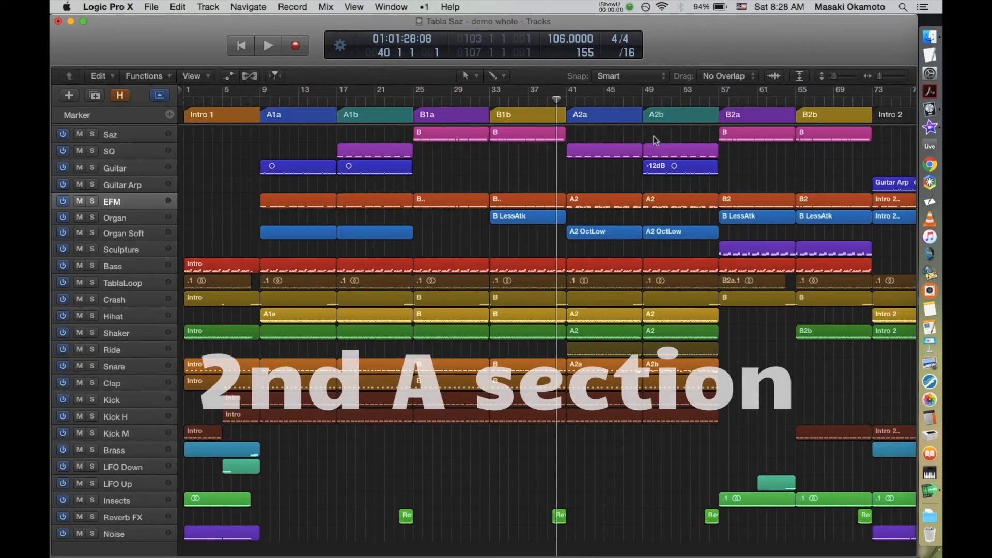
Step: Examine the A2a section's tracks from EFM and Organ Soft down to the drums while the song plays
key(space)
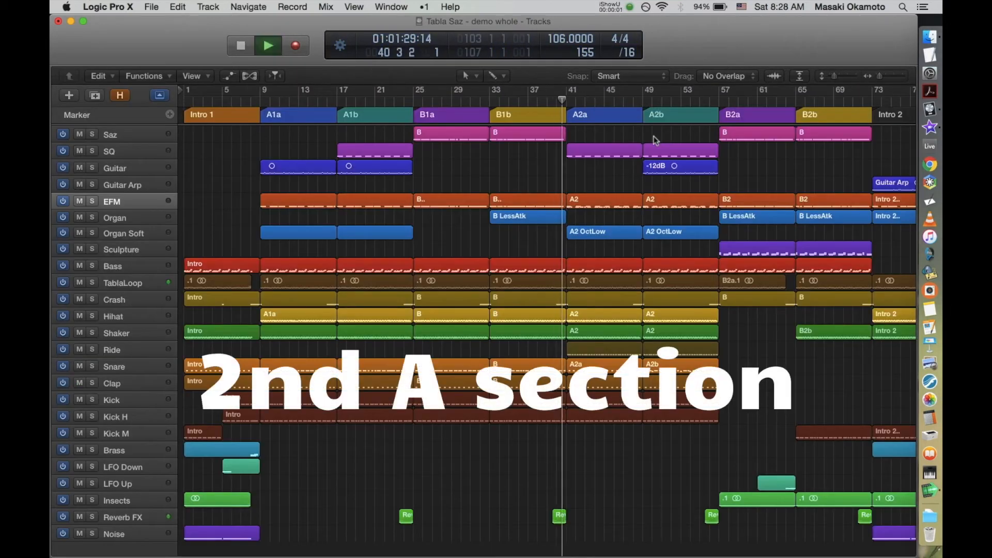
mouse_move(653, 136)
mouse_down()
mouse_move(601, 217)
mouse_move(562, 250)
mouse_up()
scroll(661, 294, down, 10)
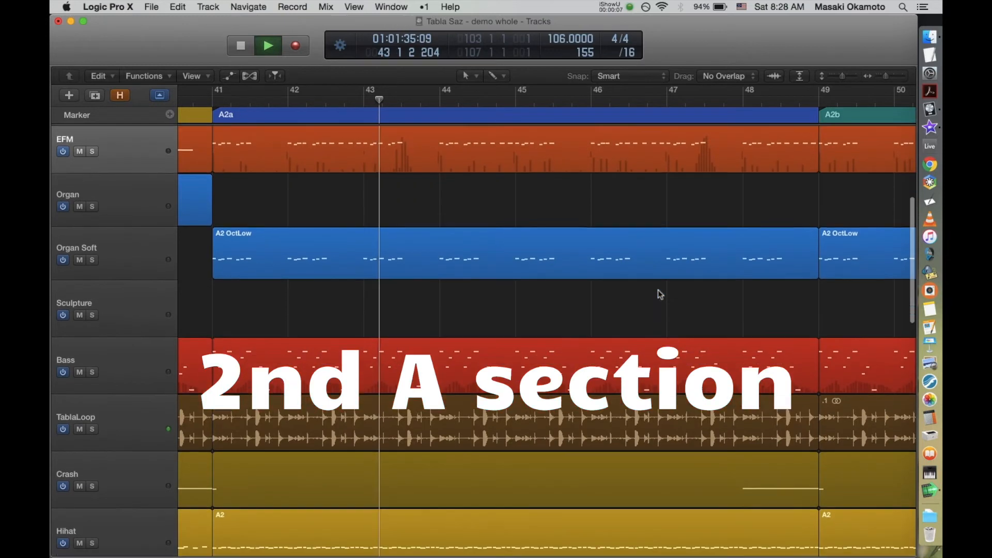
scroll(661, 295, down, 3)
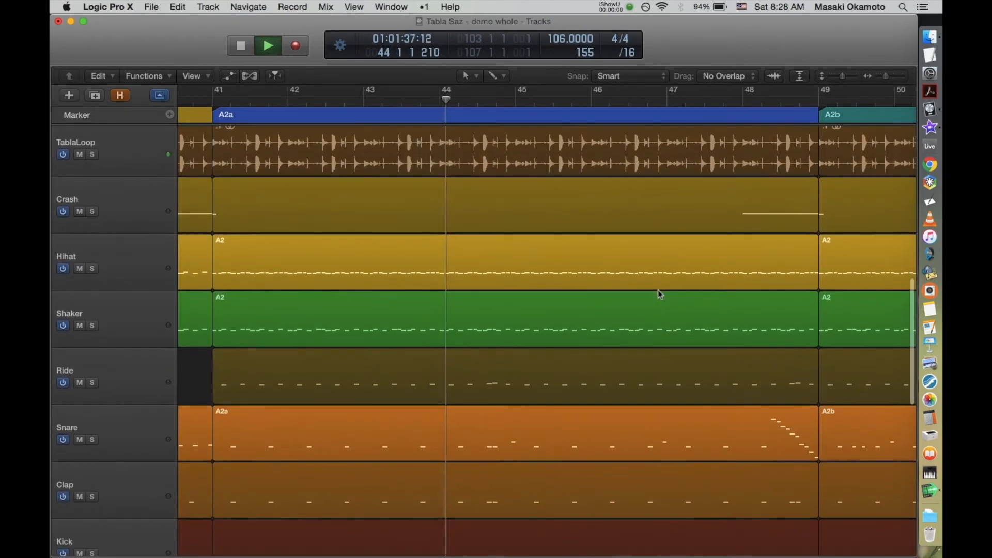
scroll(661, 294, up, 7)
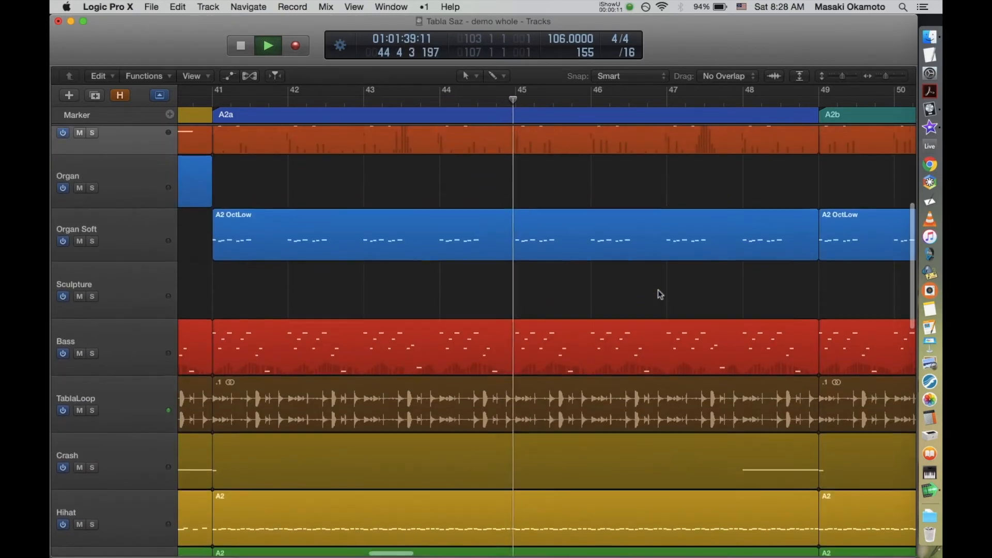
Step: Select the EFM region in A2a and display its automation curve
click(658, 177)
key(ctrl+super+m)
key(ctrl+super+b)
key(ctrl+super+a)
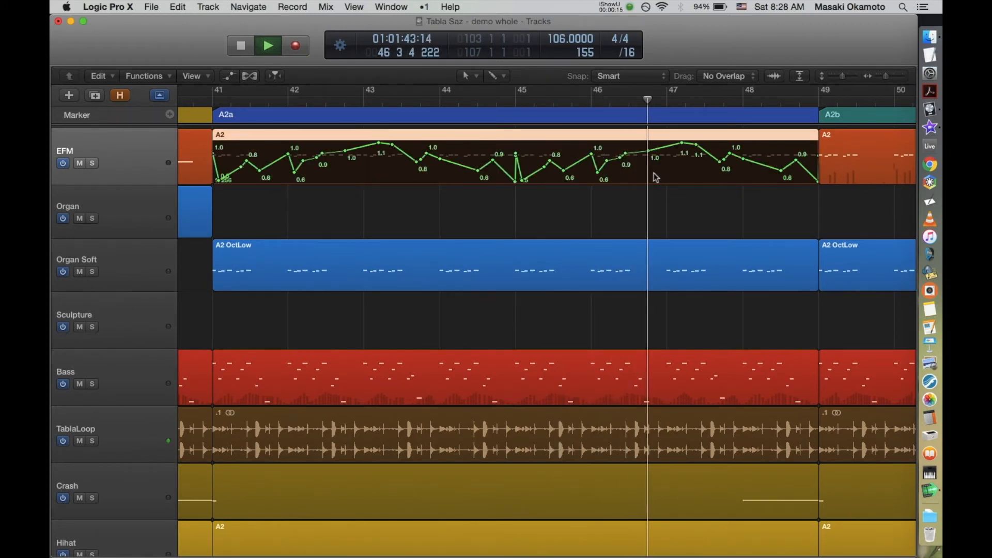
Step: Examine the A2b section's tracks, including SQ, Guitar, Organ Soft and drum parts, down to the Reverb FX region leading into B2a
key(z)
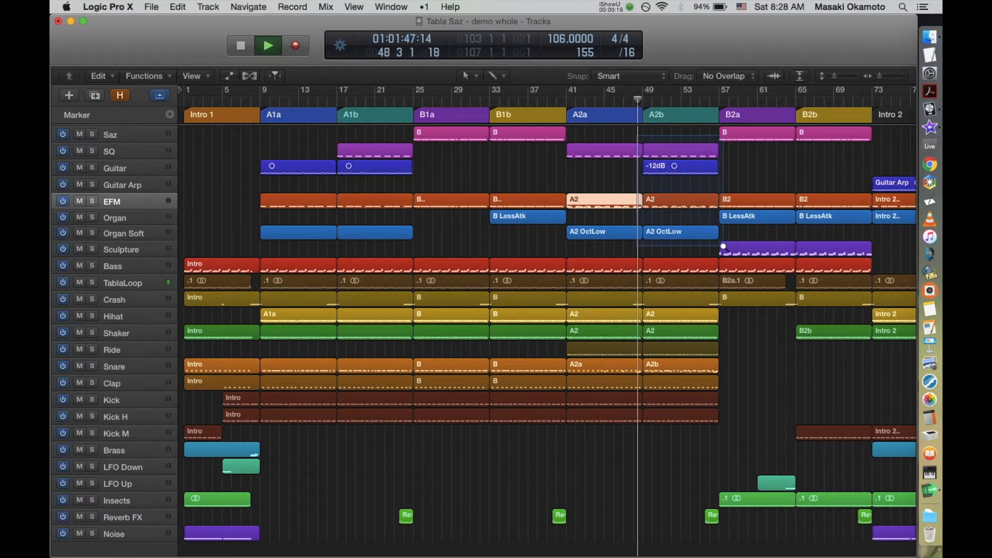
key(z)
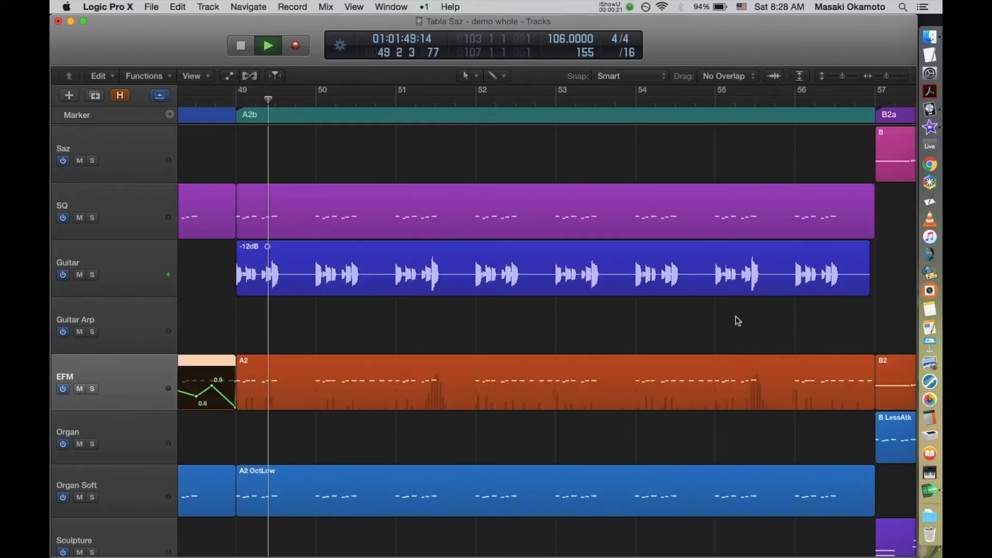
scroll(738, 321, down, 5)
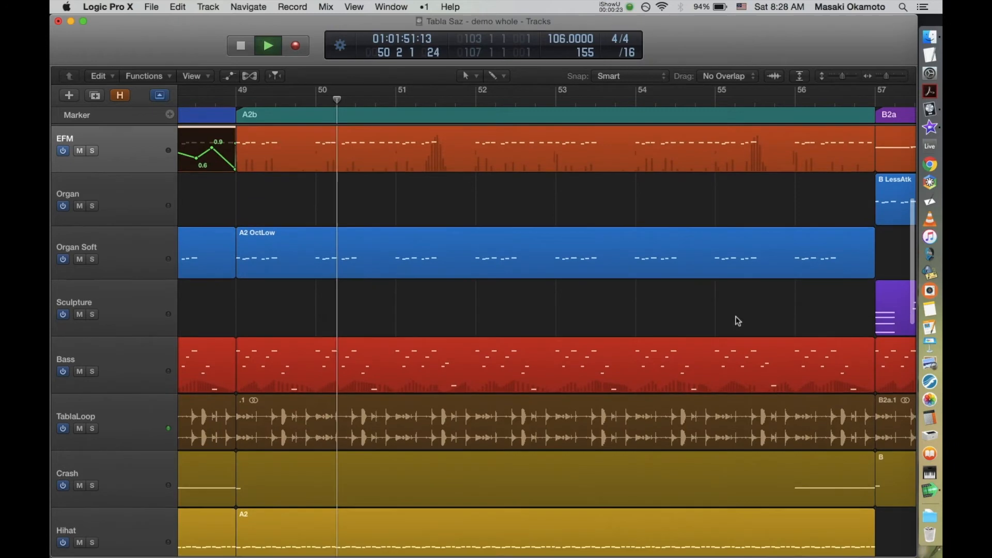
scroll(738, 321, down, 8)
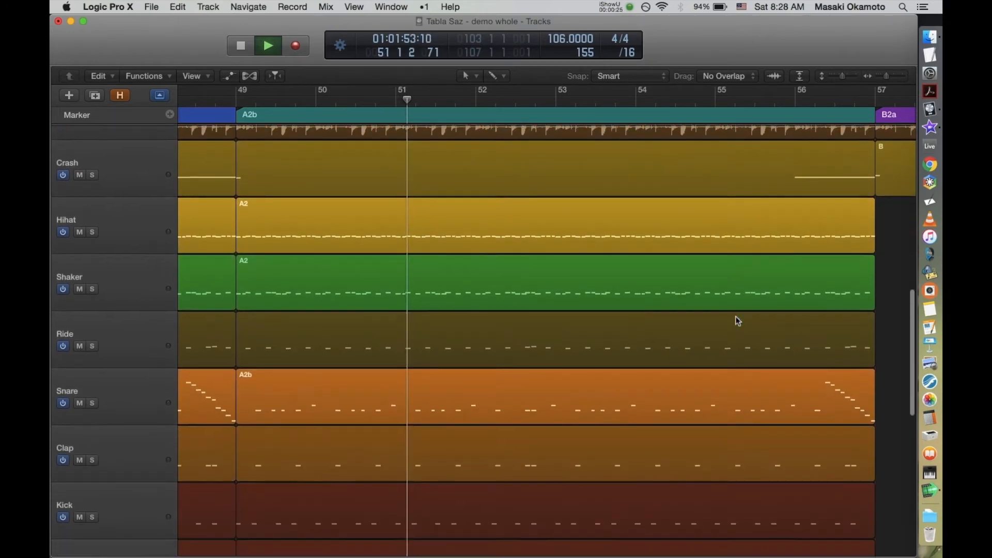
scroll(738, 321, down, 8)
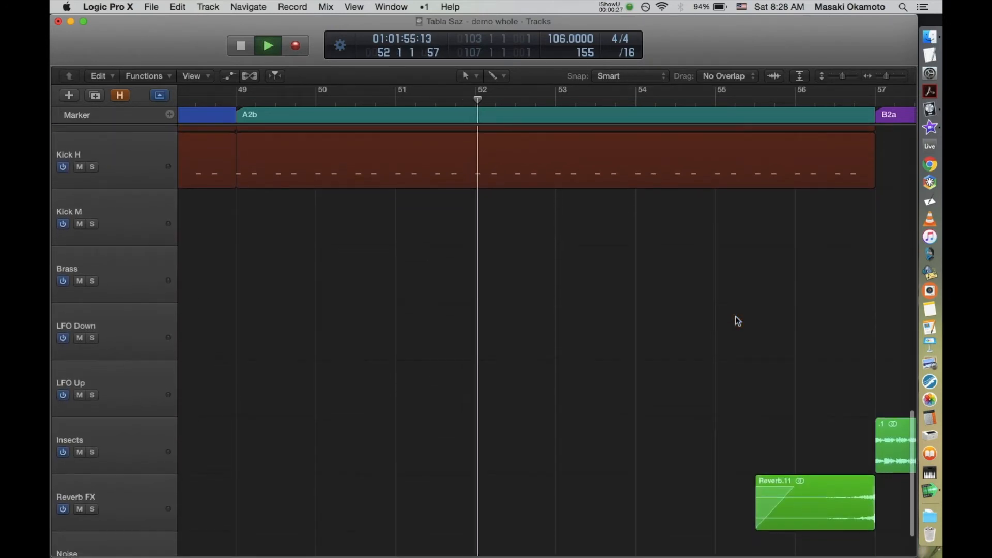
scroll(738, 321, up, 15)
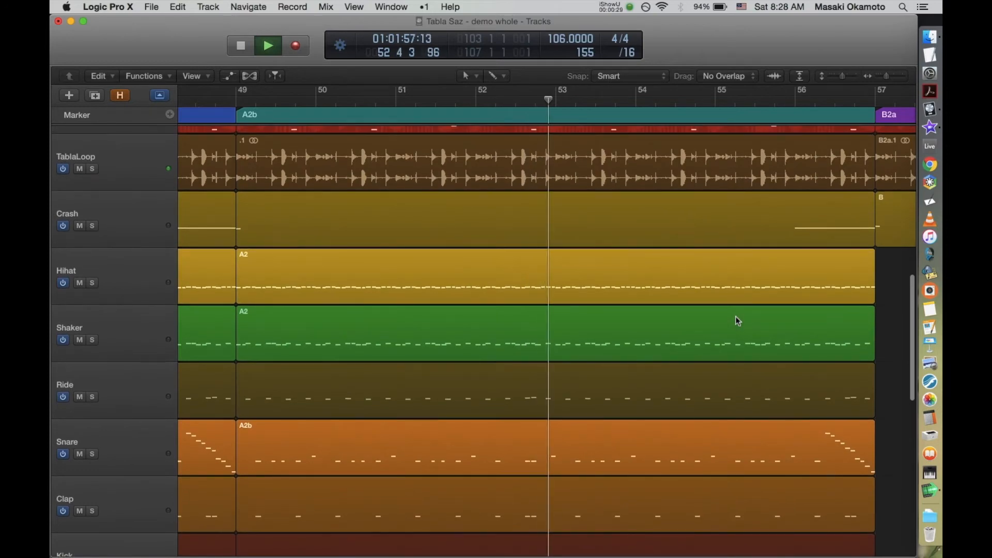
scroll(738, 321, up, 2)
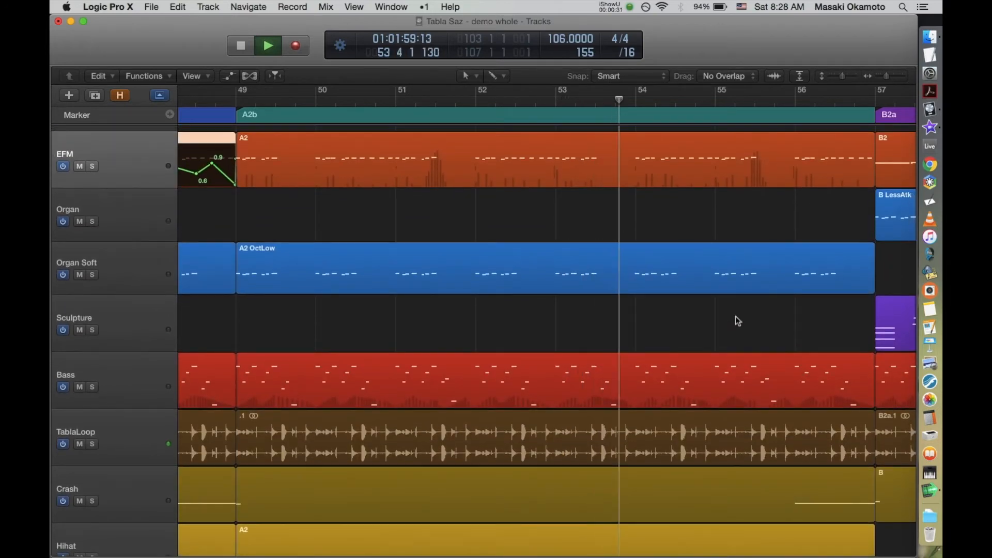
Step: Inspect the snare fill at the end of A2b in the Piano Roll, and close the editor
scroll(738, 321, down, 4)
scroll(736, 320, down, 5)
double_click(743, 393)
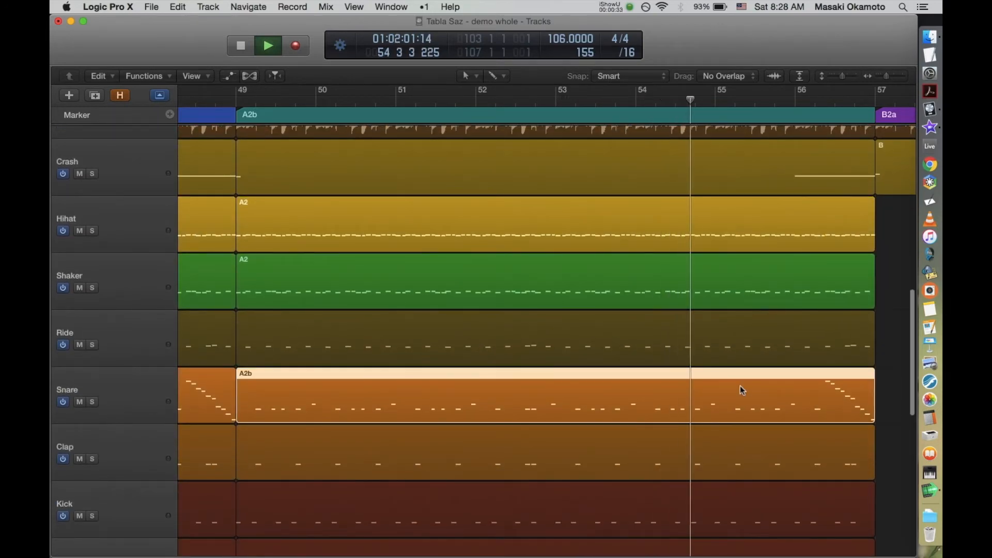
scroll(623, 503, up, 2)
scroll(623, 503, left, 1)
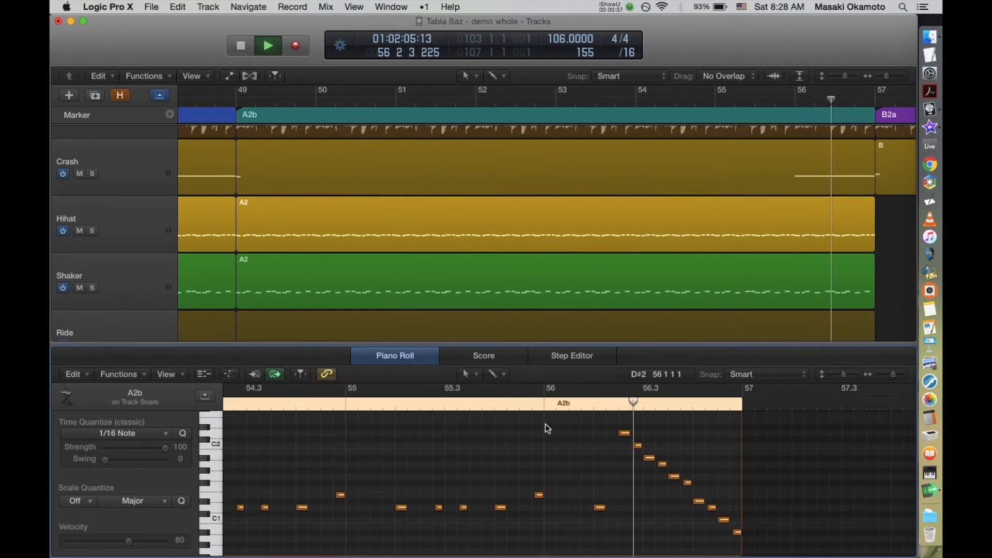
key(e)
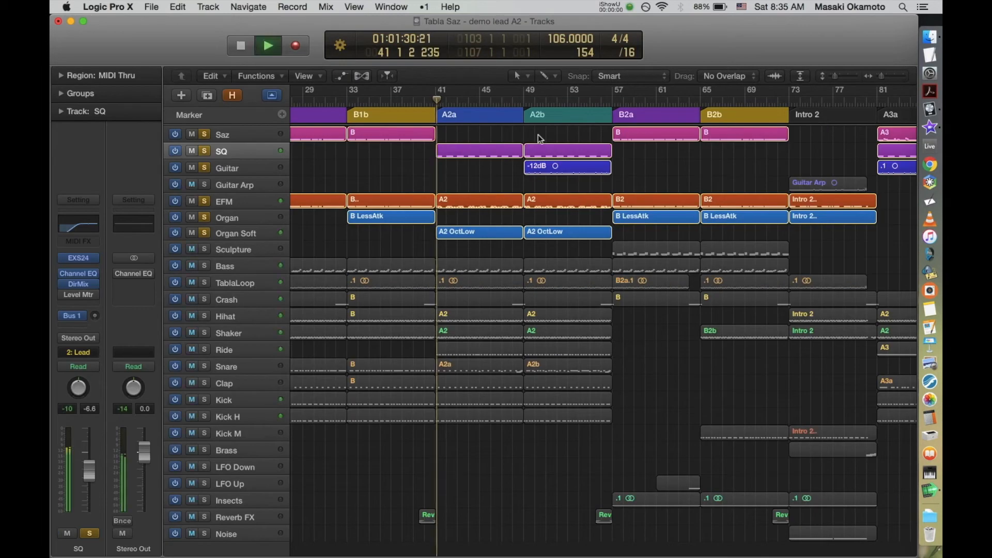
Step: Audition the SQ, EFM and Organ Soft leads in A2a, first soloed and with all other tracks restored
drag(523, 156, 433, 246)
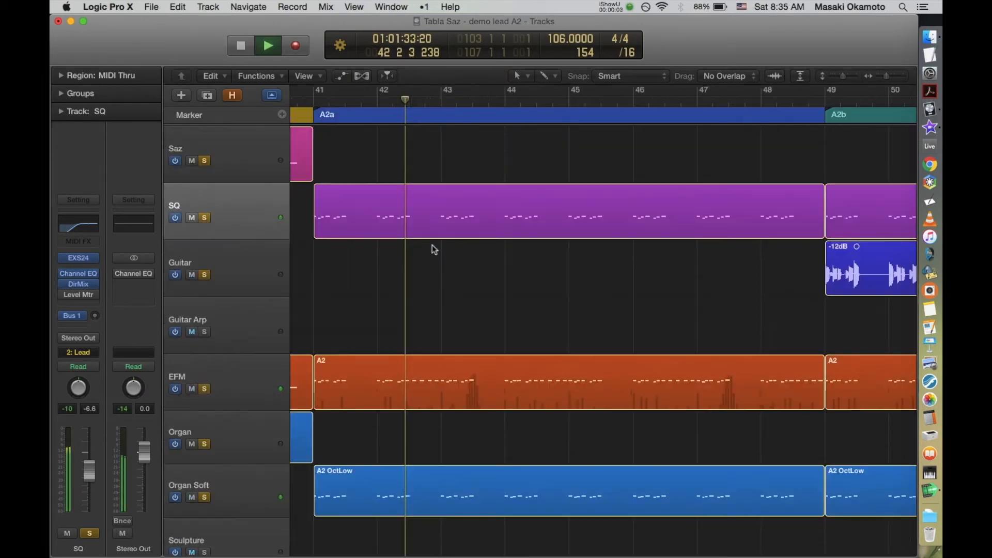
click(255, 205)
click(247, 373)
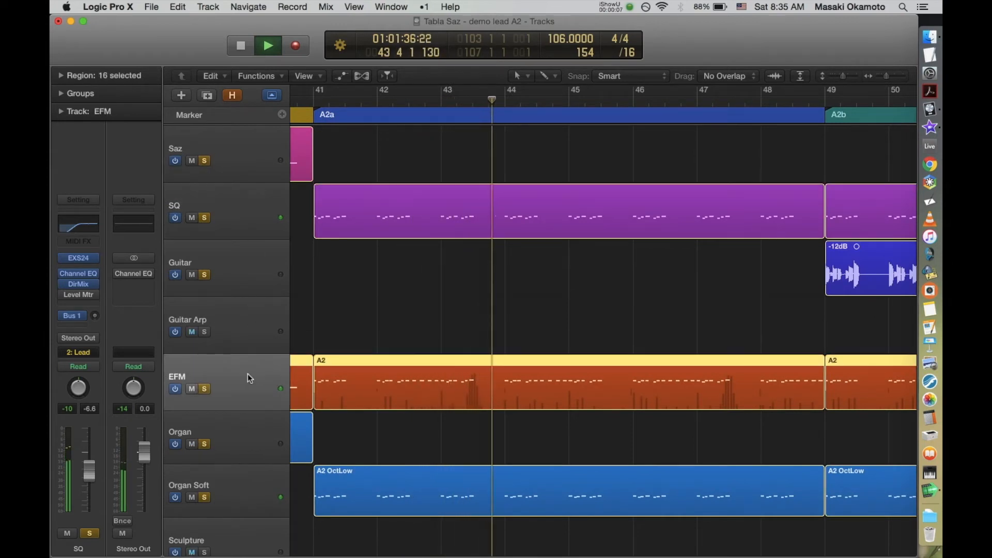
click(253, 488)
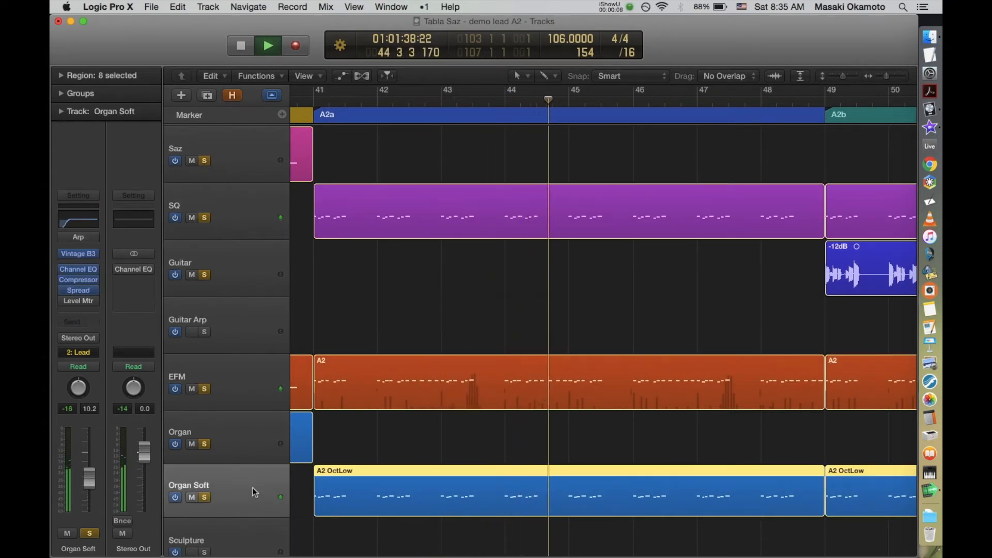
key(ctrl+s)
key(z)
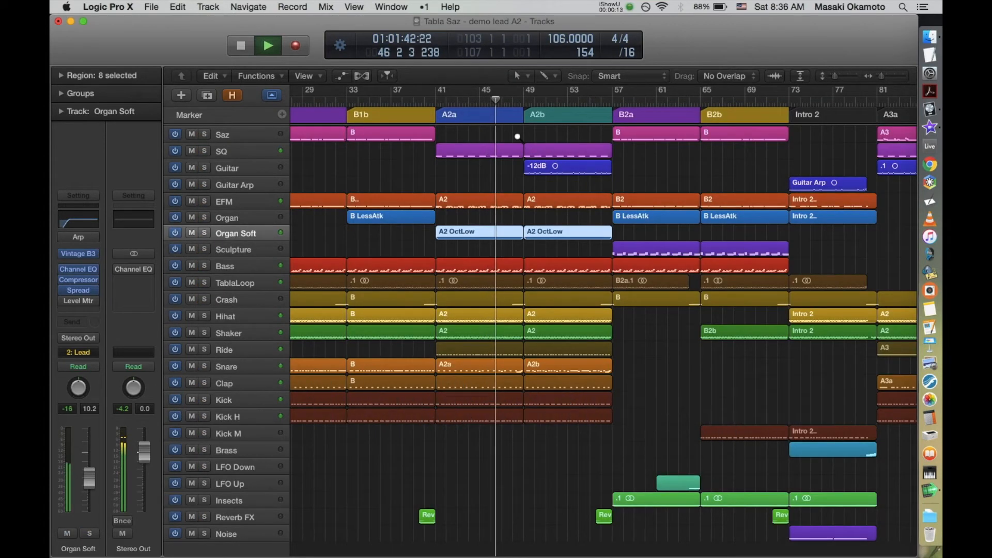
Step: Audition the soloed lead tracks in A2b, selecting SQ, Guitar and EFM in turn
drag(563, 186, 617, 239)
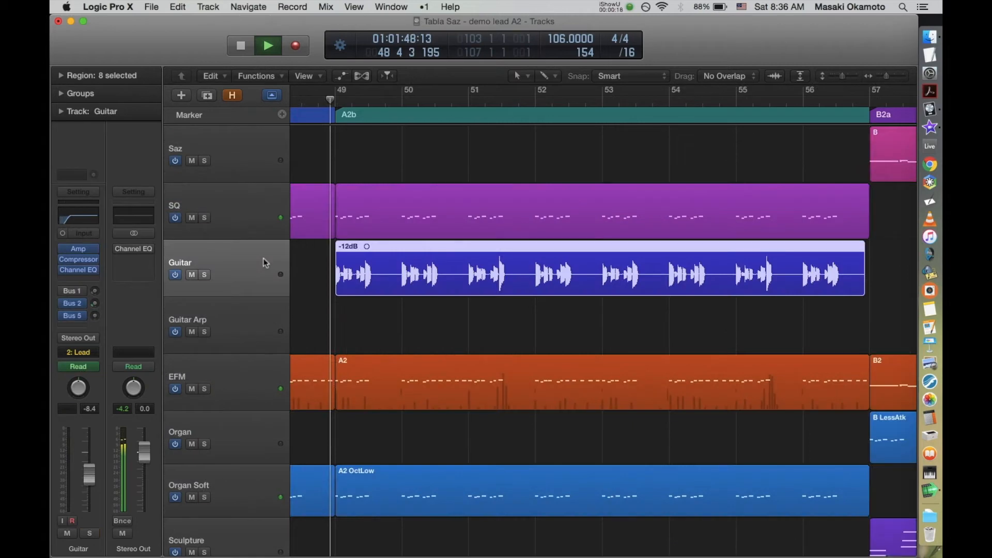
key(ctrl+s)
click(250, 212)
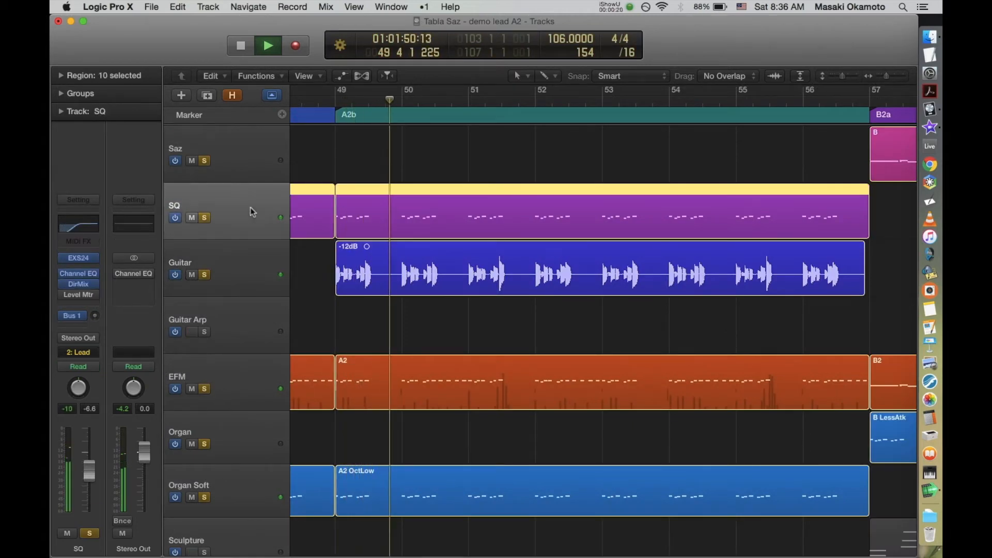
click(247, 265)
click(253, 380)
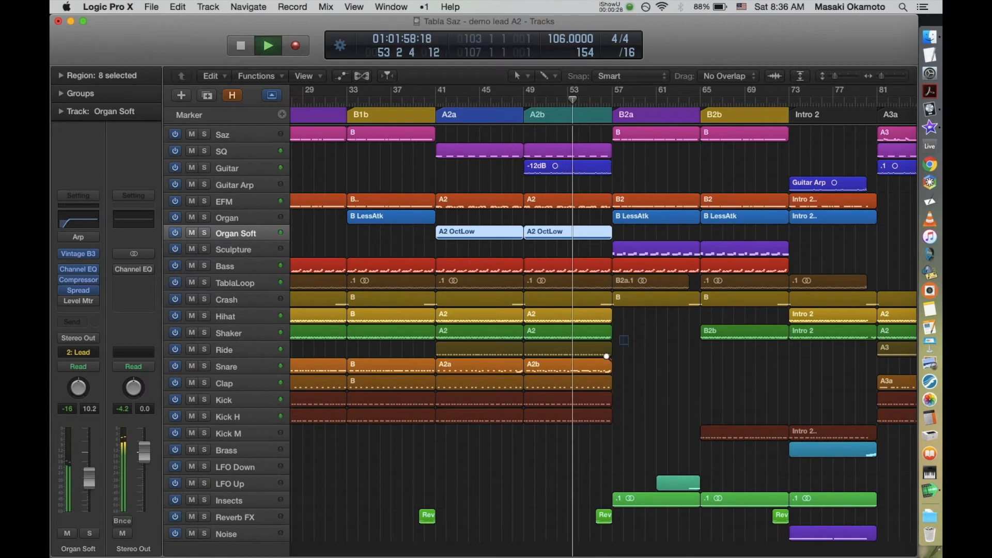
Step: Audition the Ride cymbal part at the end of A2b, soloed and with the other tracks, and stop playback
drag(607, 356, 546, 374)
click(268, 345)
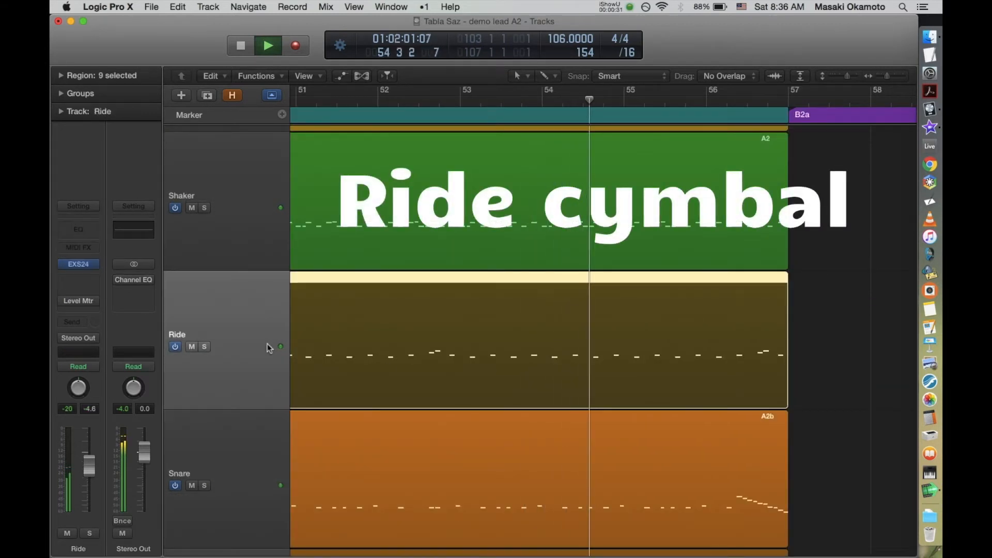
key(s)
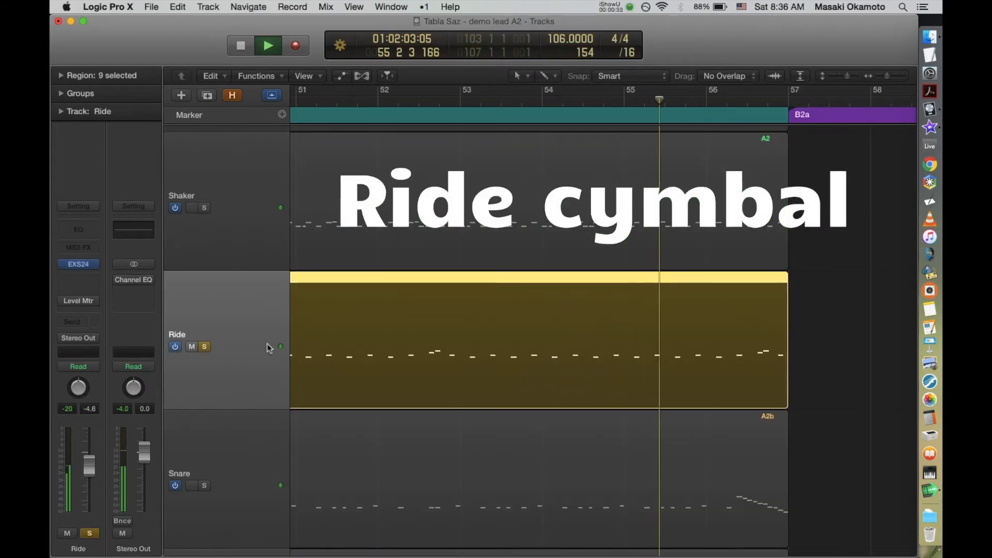
key(s)
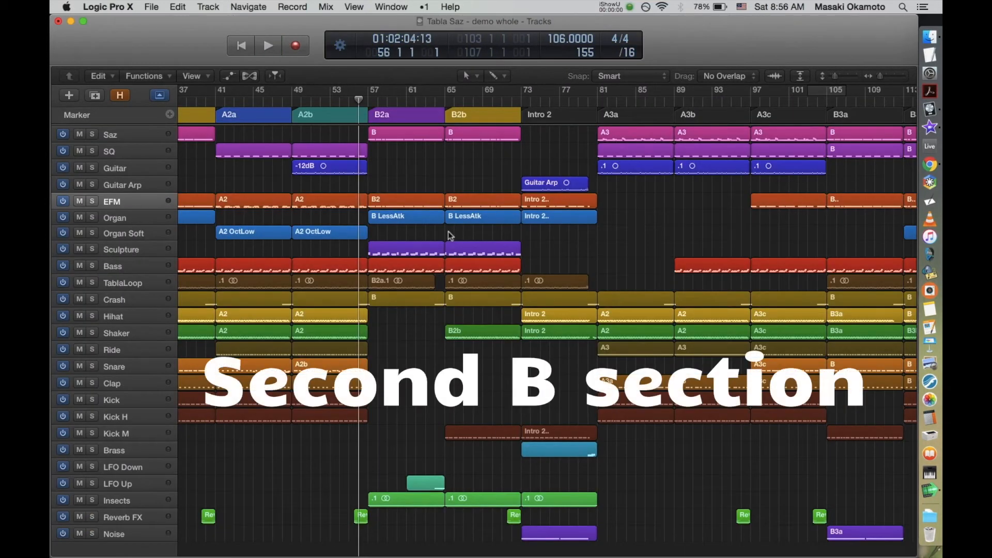
key(space)
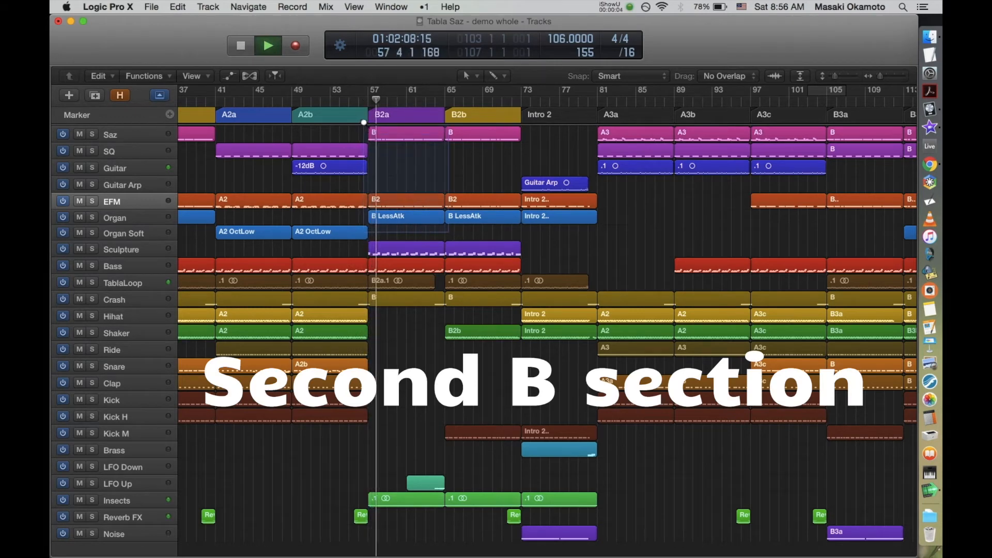
Step: Review the tracks playing in the B2a section, from Saz down to Insects, including the LFO Up part
key(z)
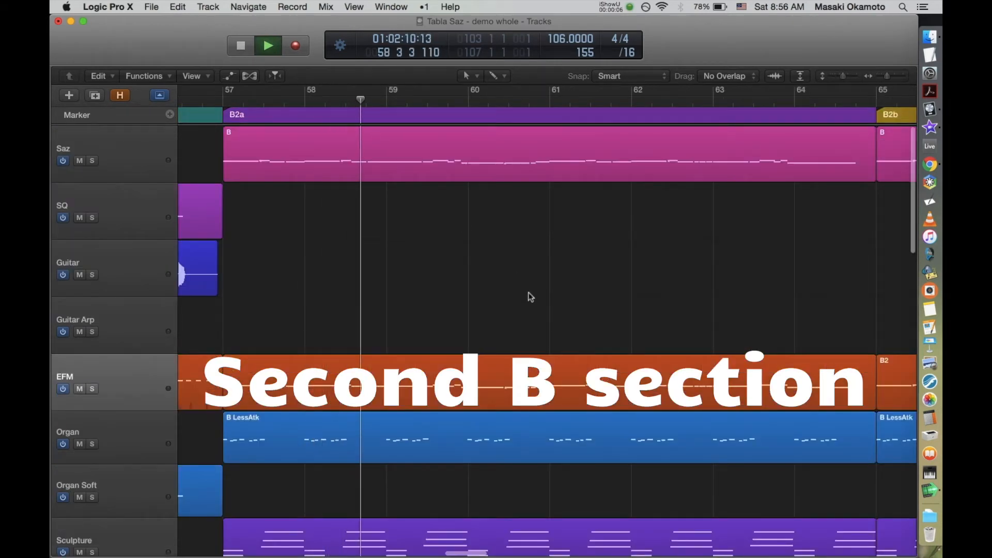
scroll(531, 297, down, 5)
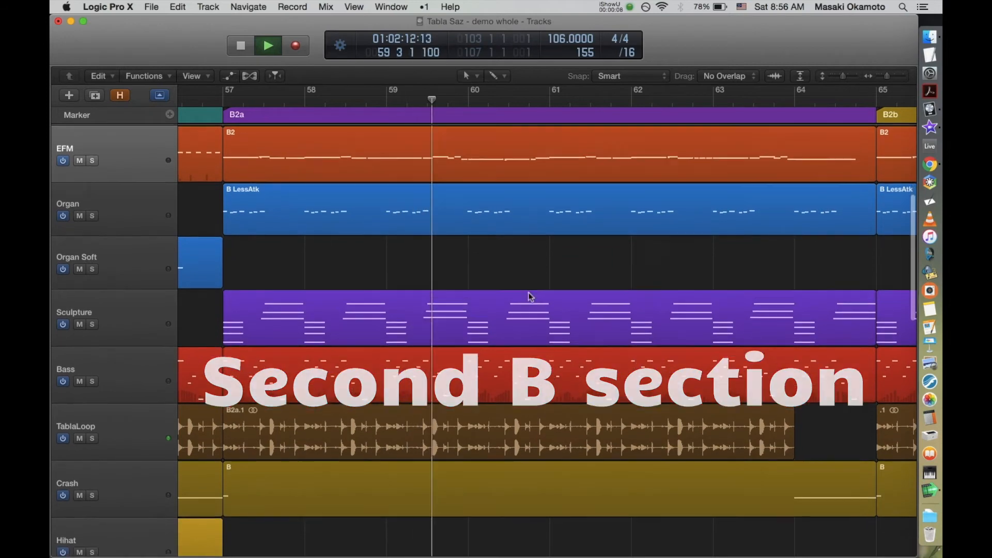
scroll(531, 297, down, 15)
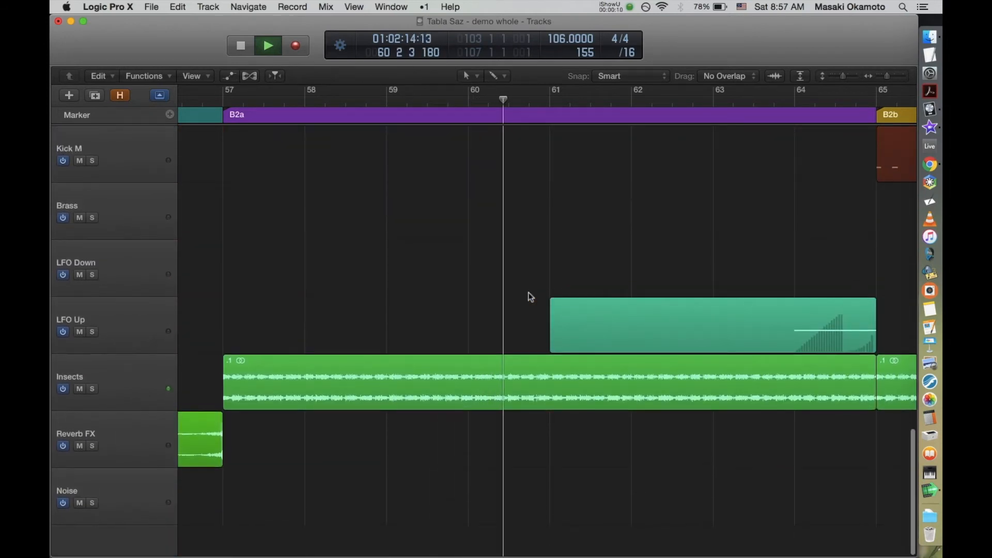
scroll(531, 296, up, 5)
scroll(530, 297, up, 18)
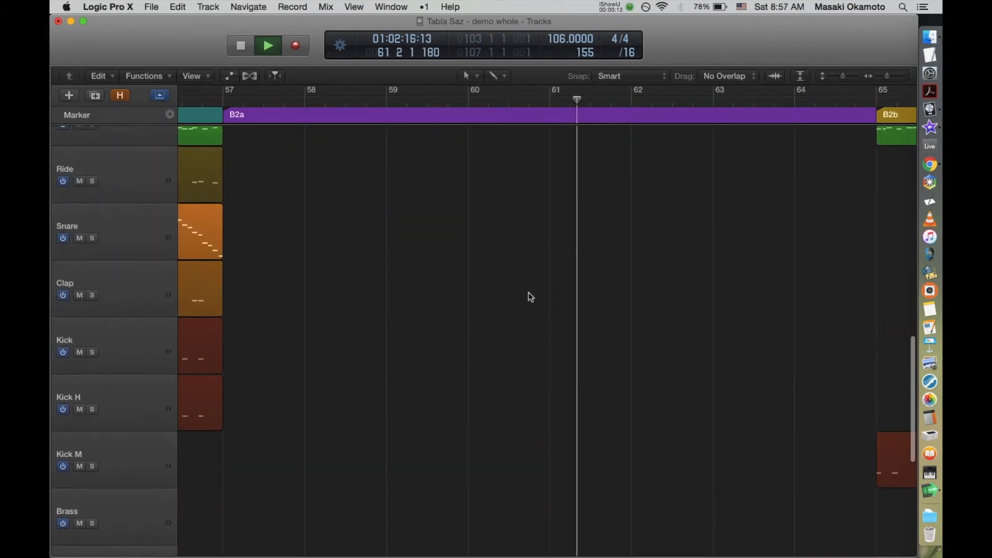
scroll(531, 297, up, 5)
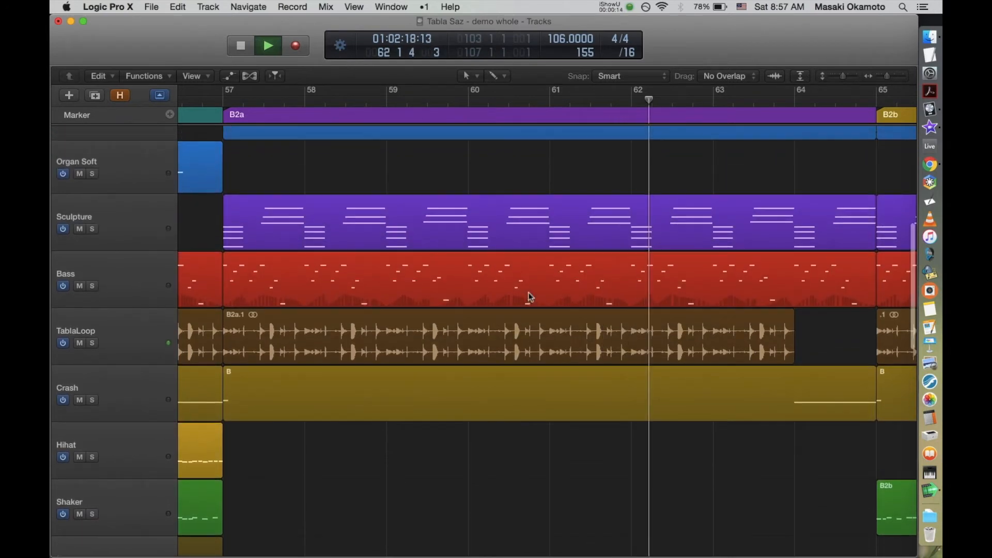
scroll(530, 296, up, 1)
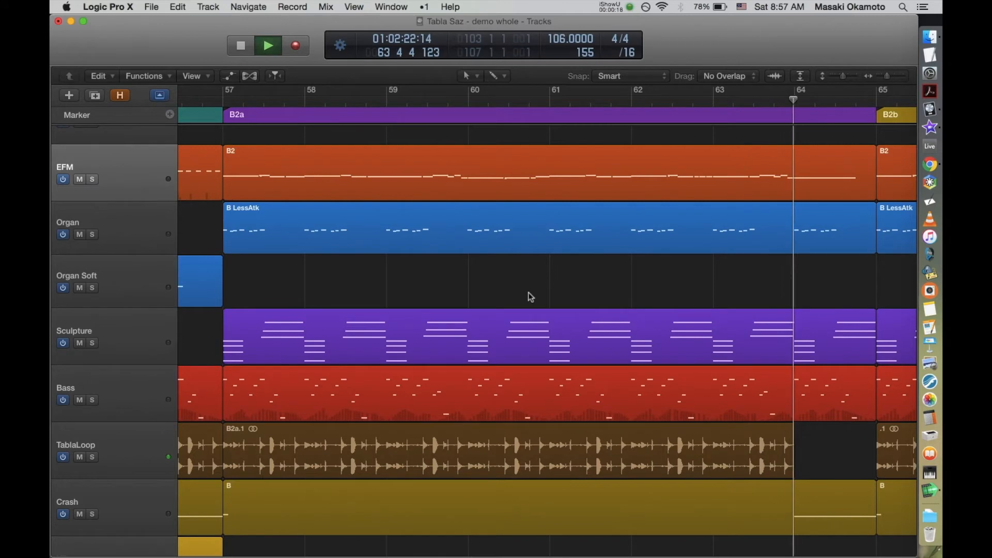
key(z)
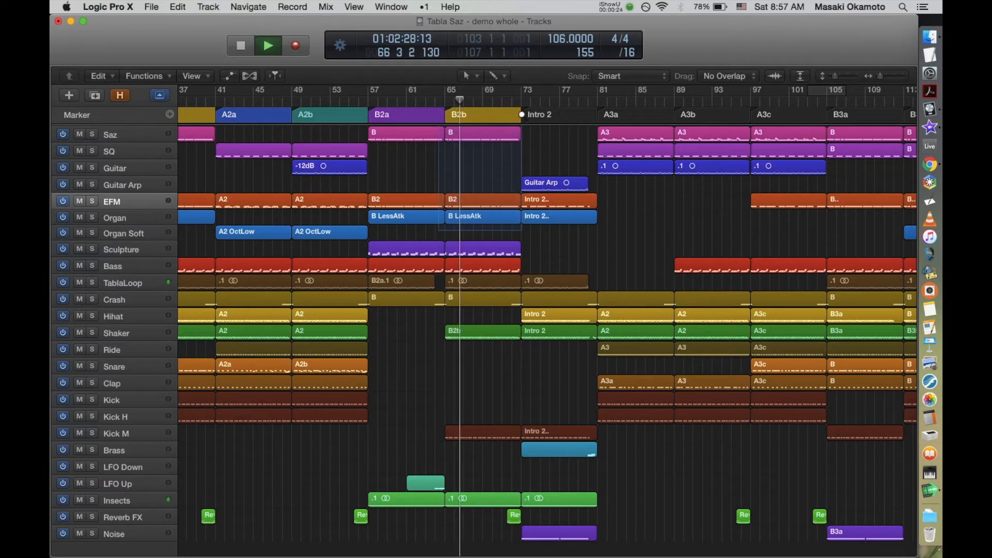
Step: Review the tracks playing in the B2b section, including Shaker, Kick M, Insects and Reverb FX
key(z)
scroll(520, 290, down, 5)
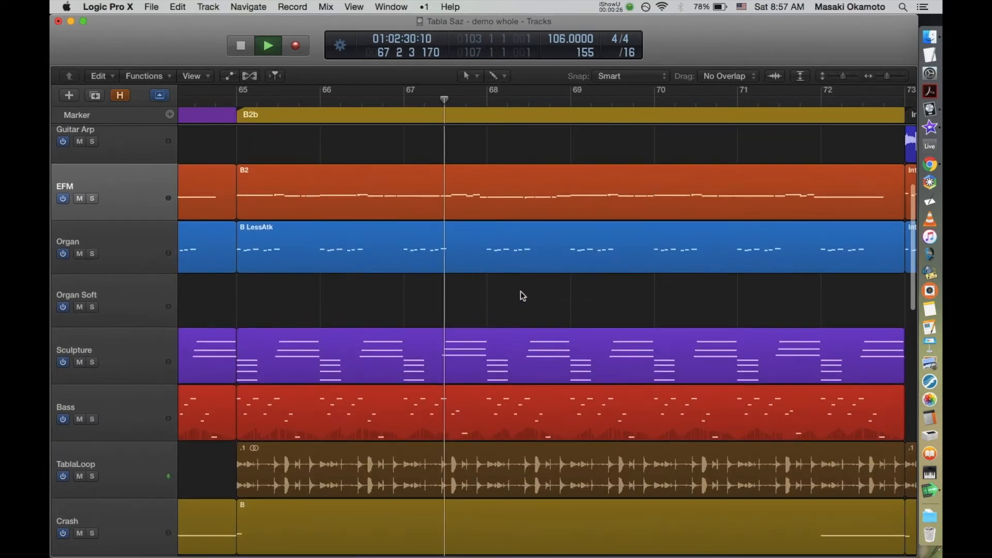
scroll(521, 294, down, 6)
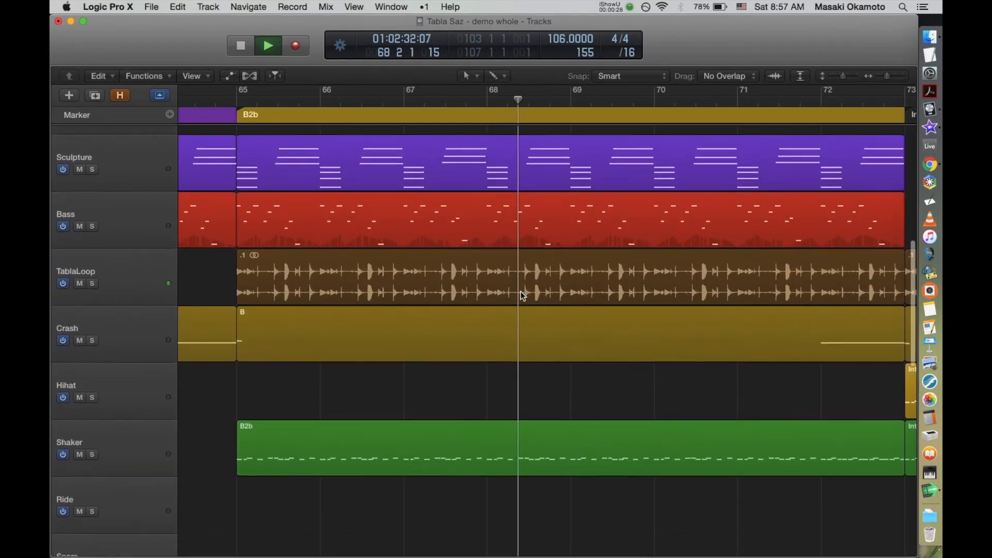
scroll(522, 293, down, 5)
scroll(522, 294, down, 12)
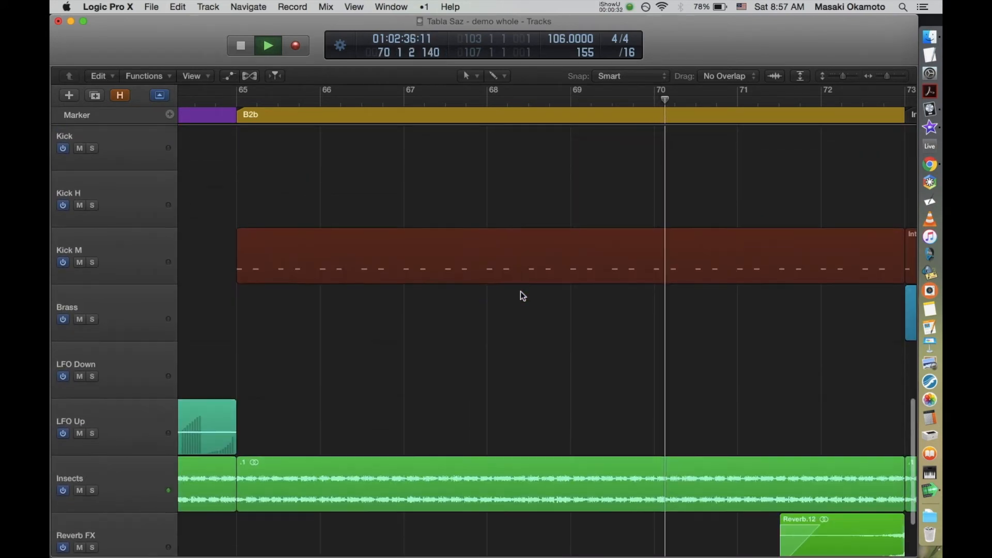
scroll(521, 294, down, 3)
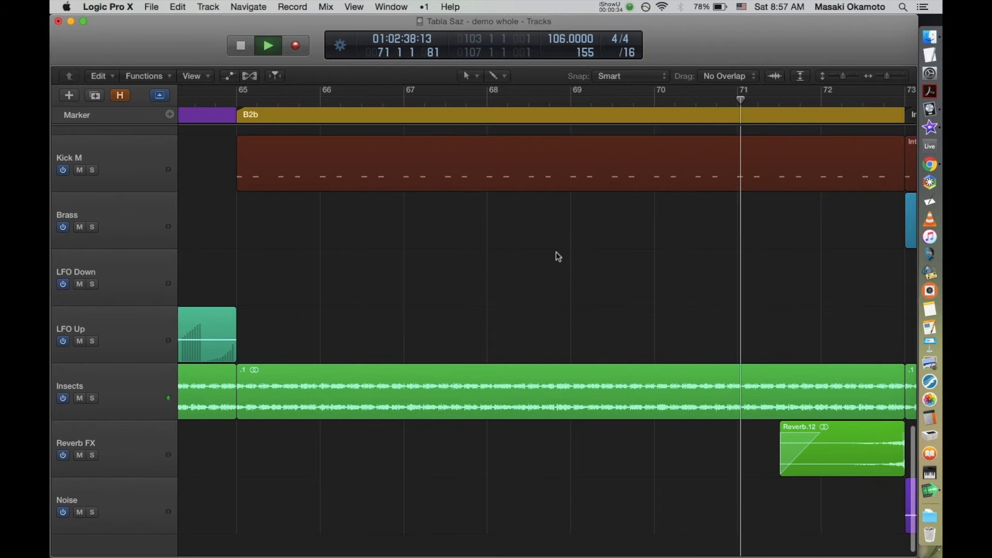
key(z)
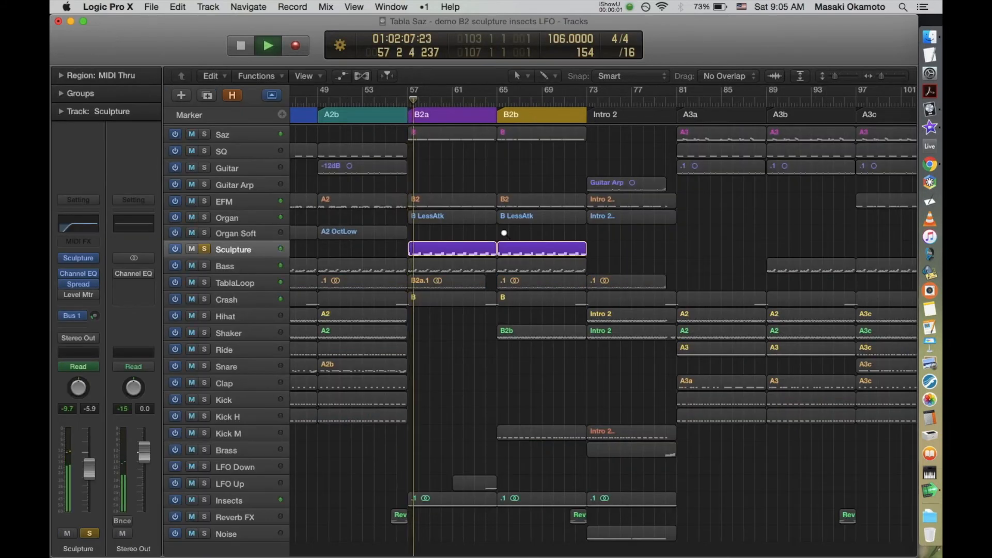
Step: Audition the Sculpture part in B2a, first soloed and with all other tracks restored
drag(505, 234, 407, 298)
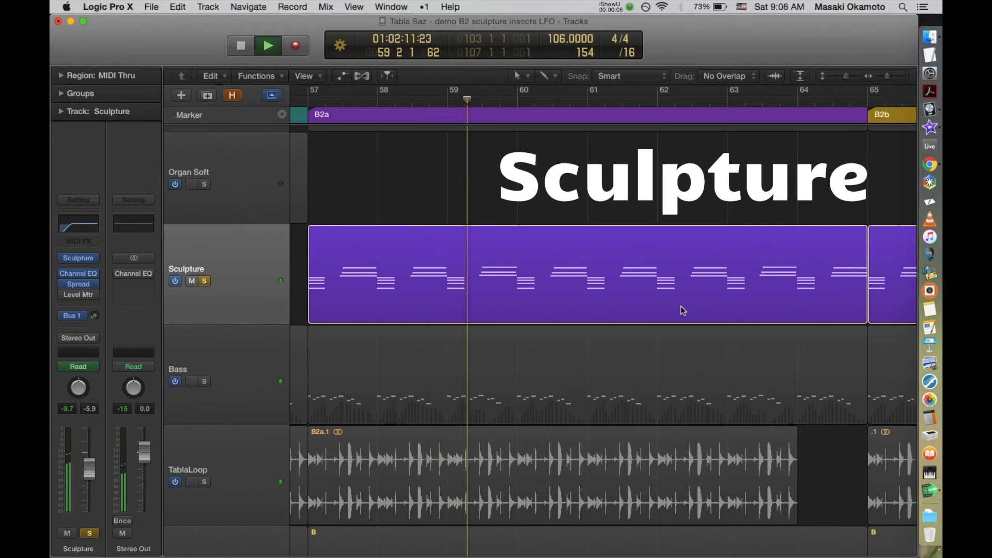
key(s)
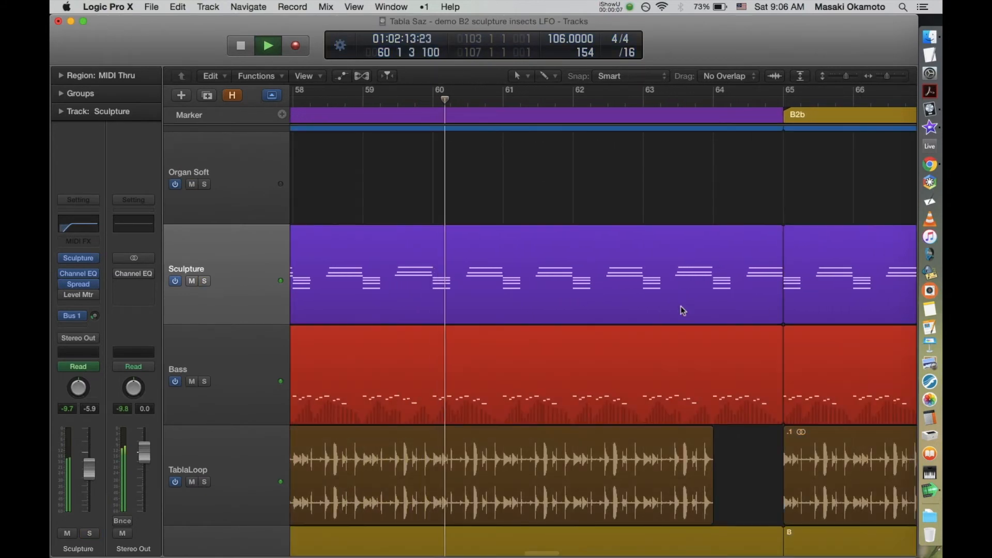
scroll(681, 306, down, 3)
scroll(680, 306, down, 3)
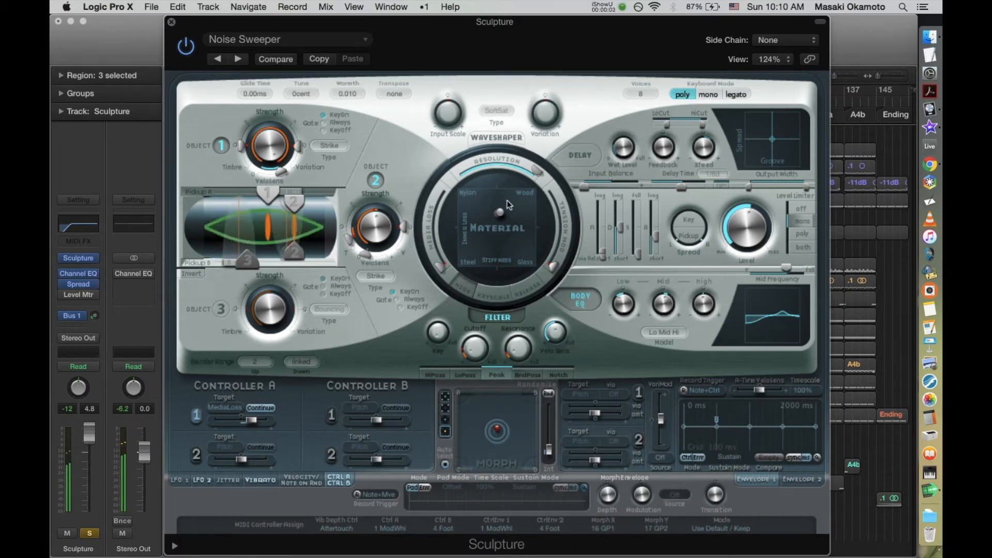
Step: Sweep Sculpture's Material point through the Wood, Glass and Steel corners of the pad on the Noise Sweeper sound
drag(499, 211, 530, 191)
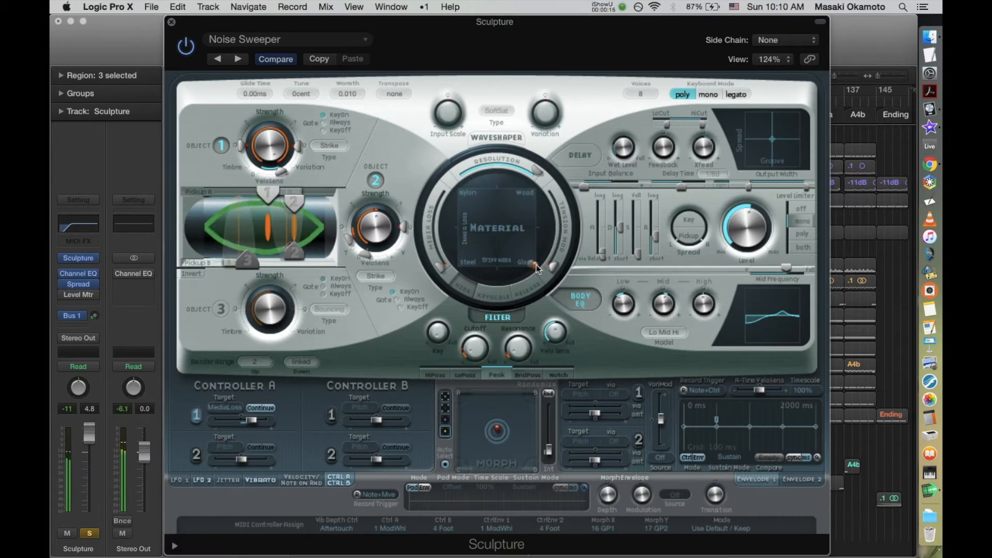
drag(536, 267, 417, 308)
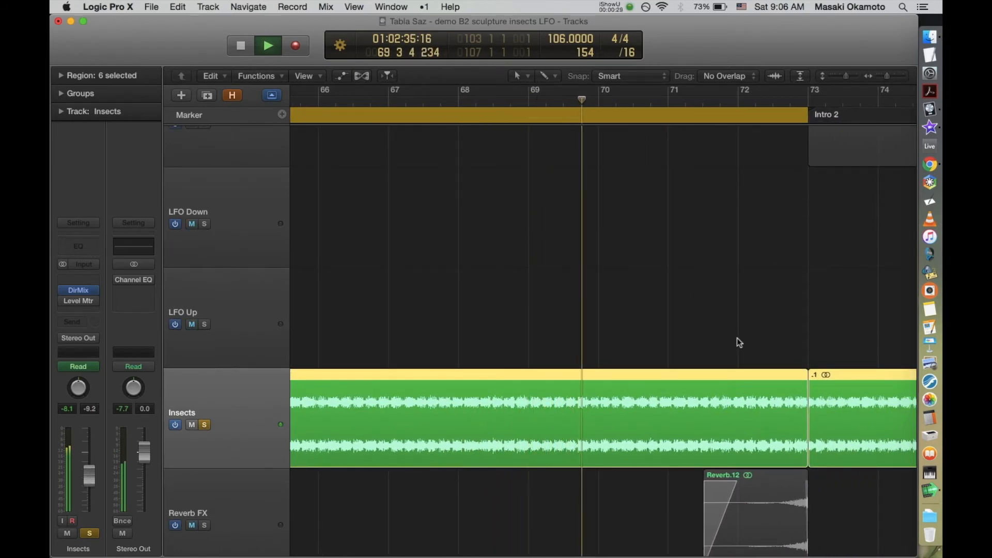
Step: Audition the Insects ambience in B2b with all other tracks restored, and stop playback
key(s)
key(z)
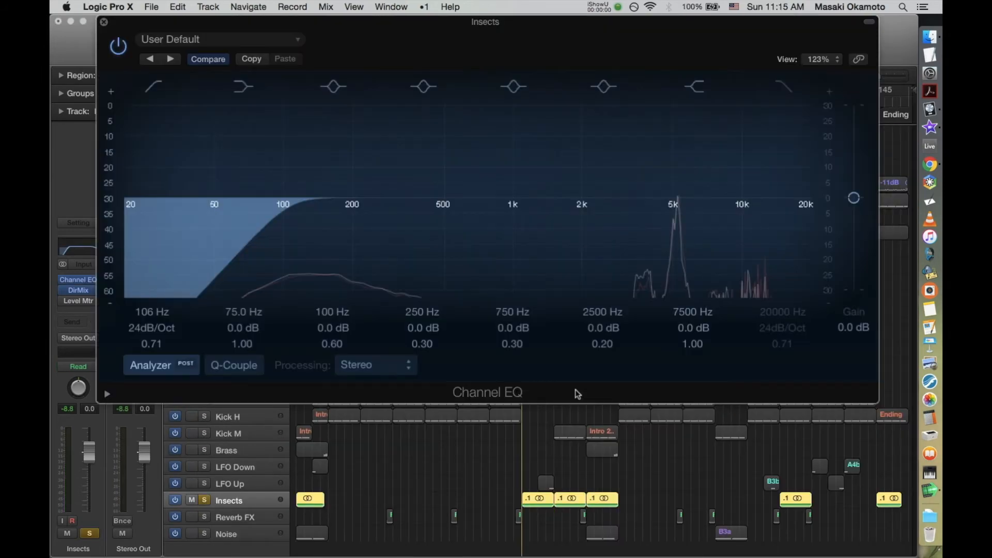
key(space)
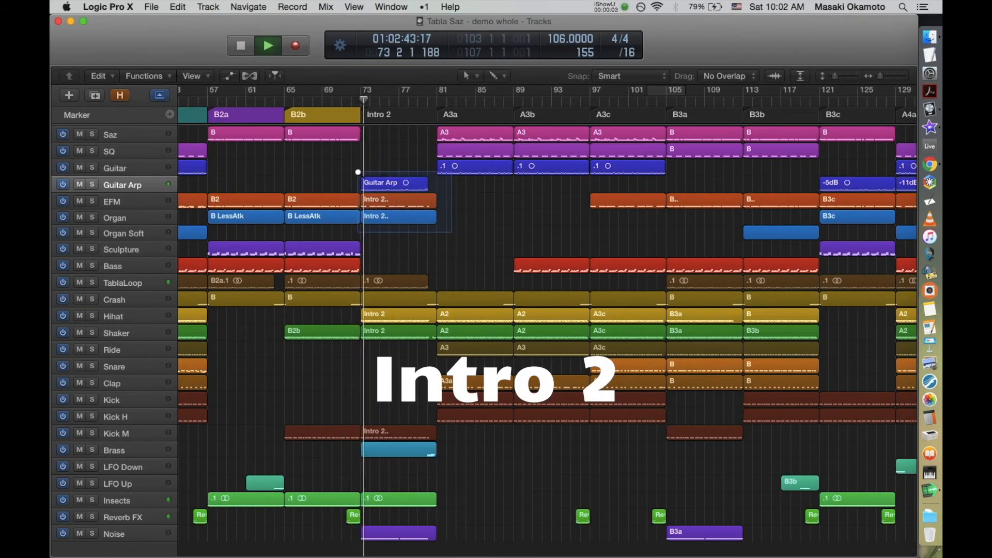
Step: Review the Intro 2 tracks from Guitar Arp down to Noise during playback, ending with the Brass chords in bar 80
drag(358, 172, 358, 172)
click(452, 194)
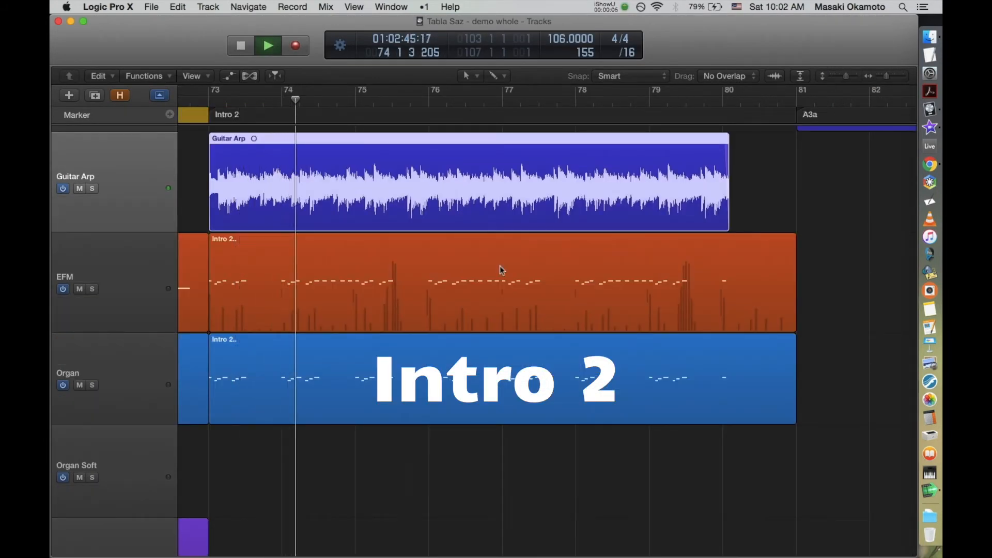
scroll(597, 408, down, 8)
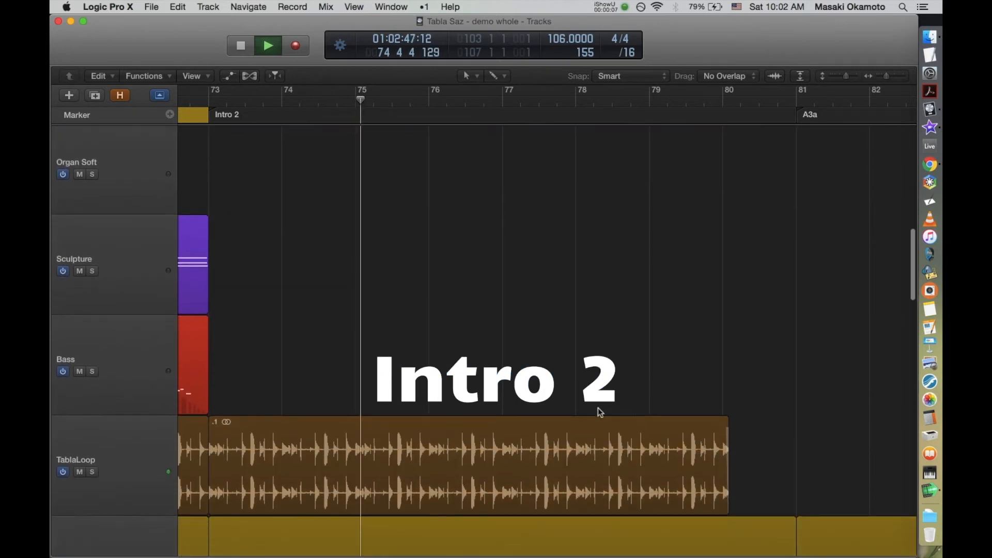
scroll(598, 408, down, 10)
scroll(598, 408, down, 15)
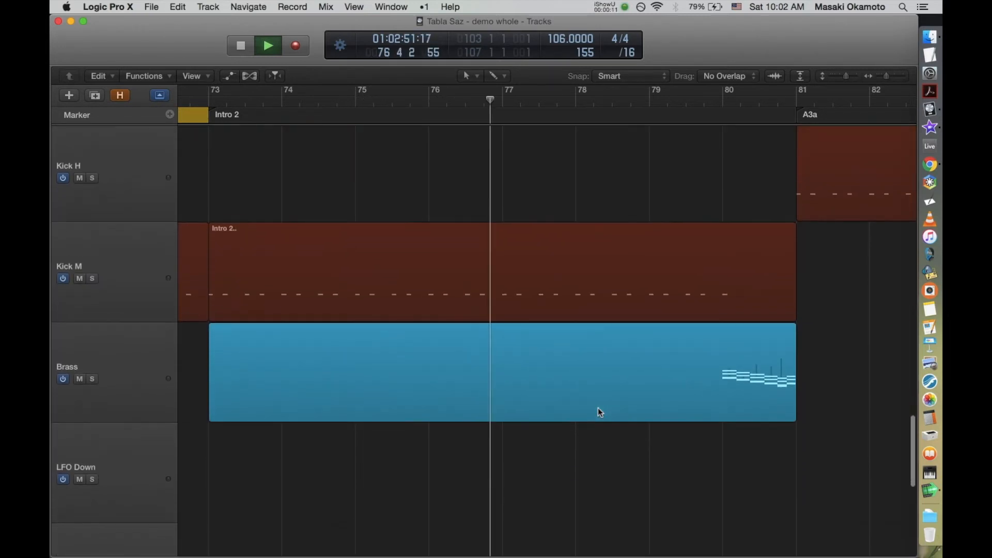
scroll(600, 412, down, 7)
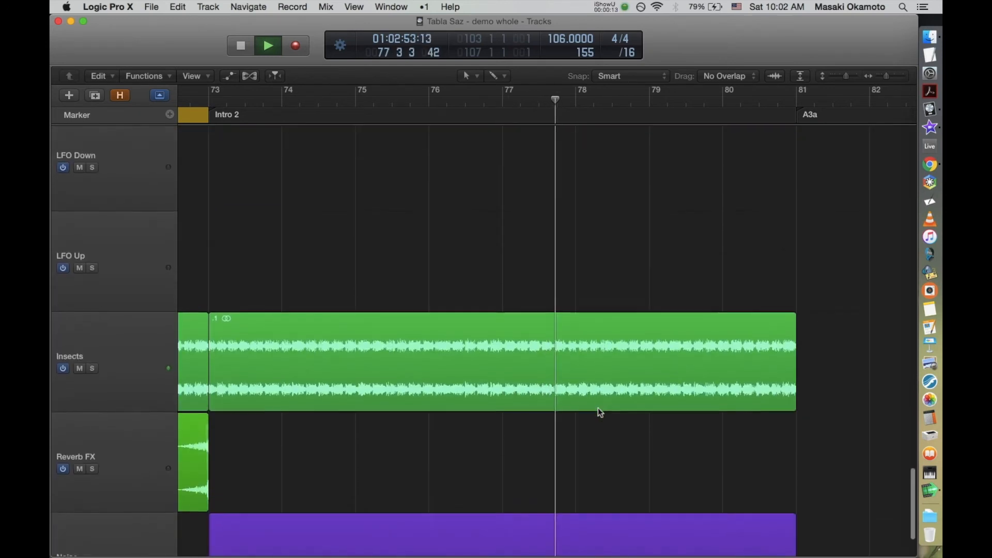
scroll(600, 412, down, 3)
scroll(600, 412, up, 4)
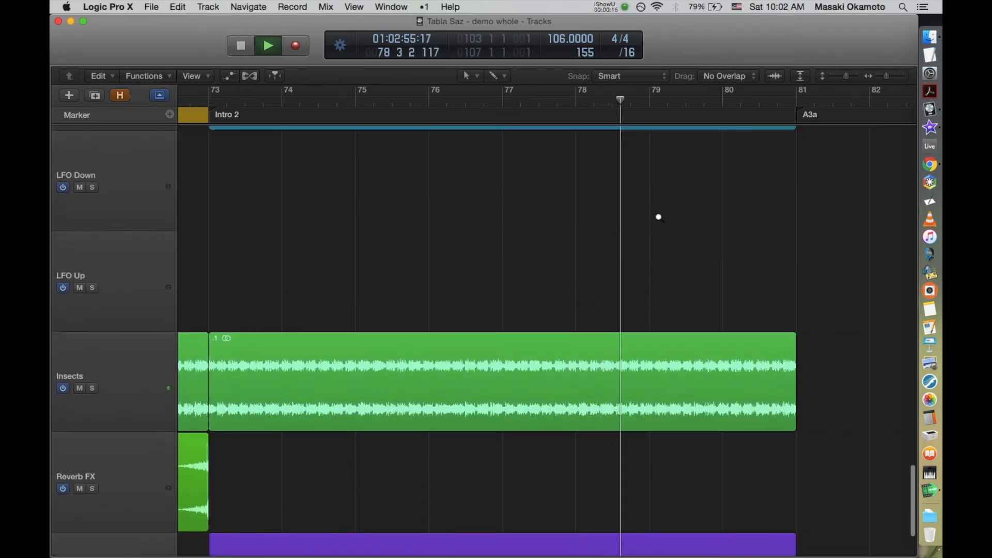
key(z)
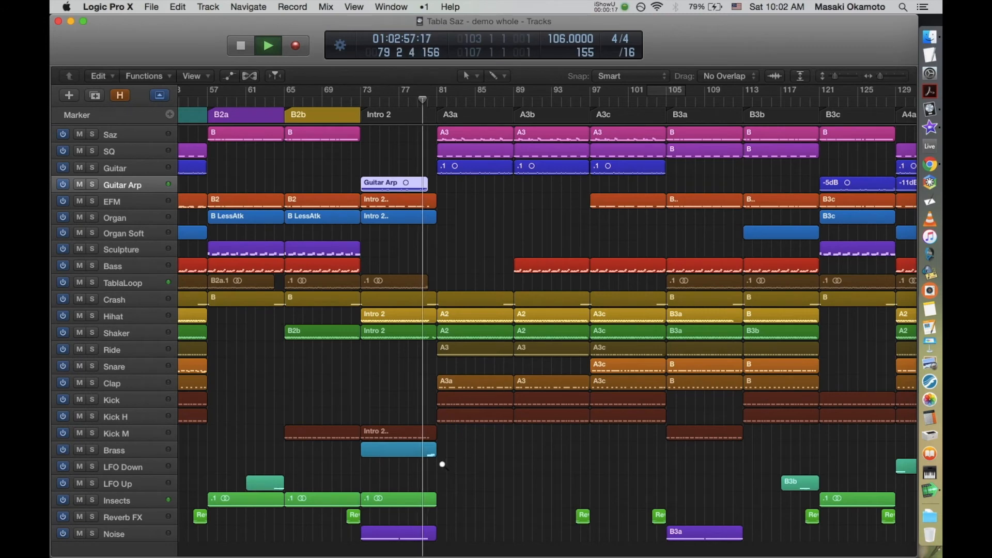
drag(442, 464, 419, 440)
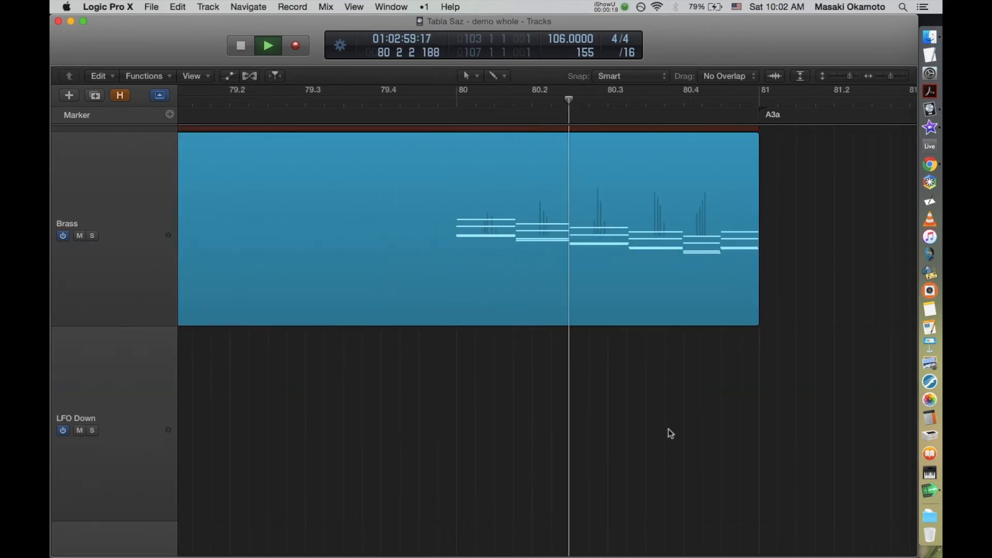
key(z)
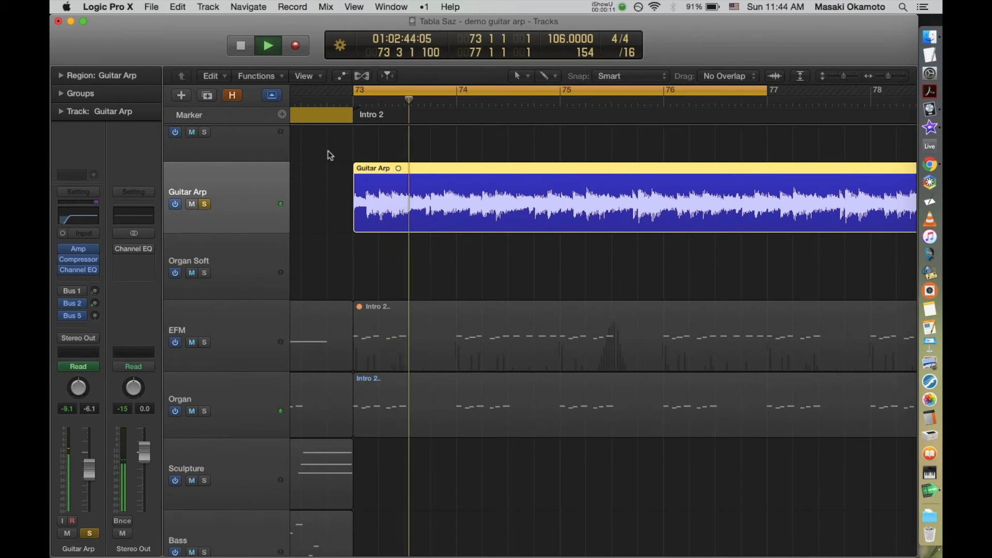
Step: Audition the soloed Guitar Arp recording in Intro 2 with its waveform enlarged
drag(329, 152, 587, 251)
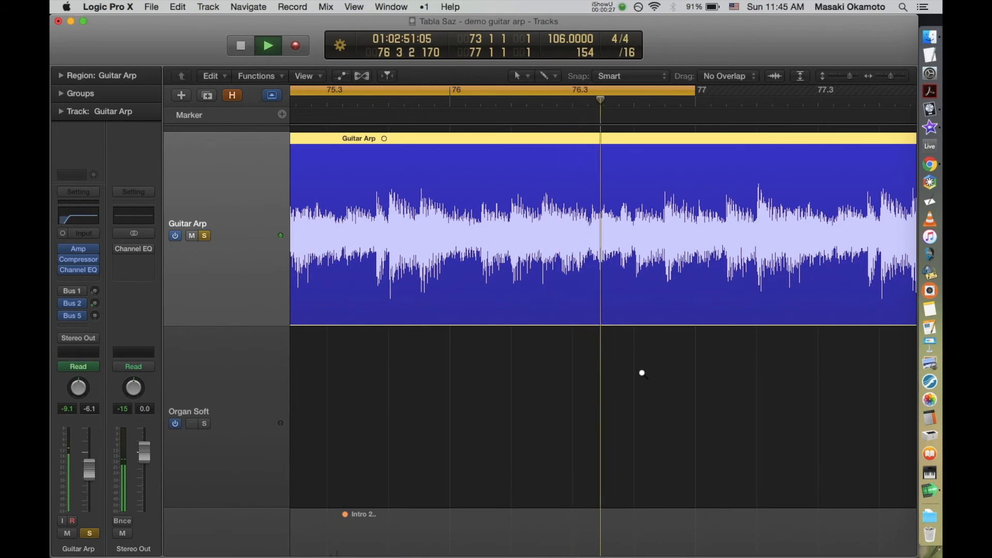
ctrl+alt+click(641, 372)
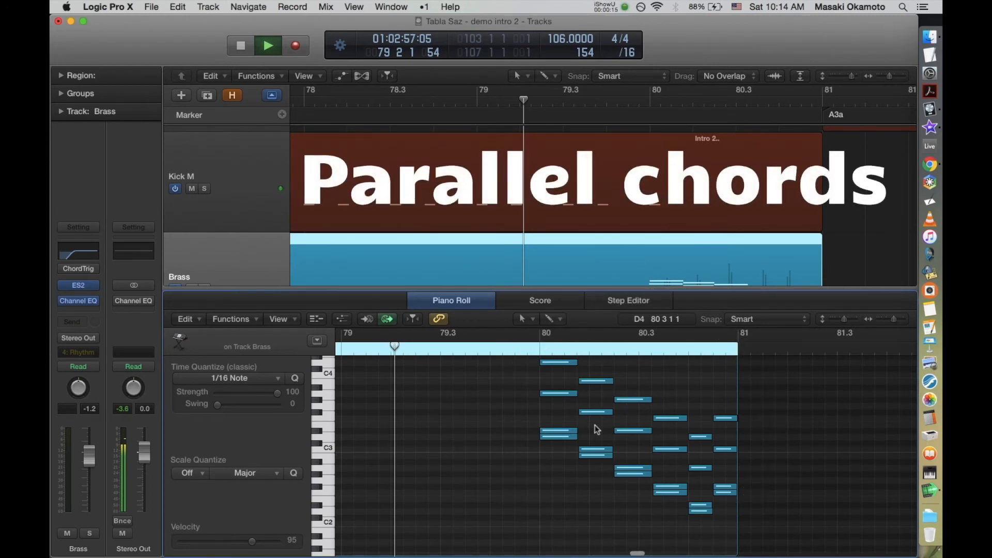
Step: Inspect the parallel Brass chords at the end of Intro 2 in the Piano Roll, and stop playback
scroll(501, 455, up, 1)
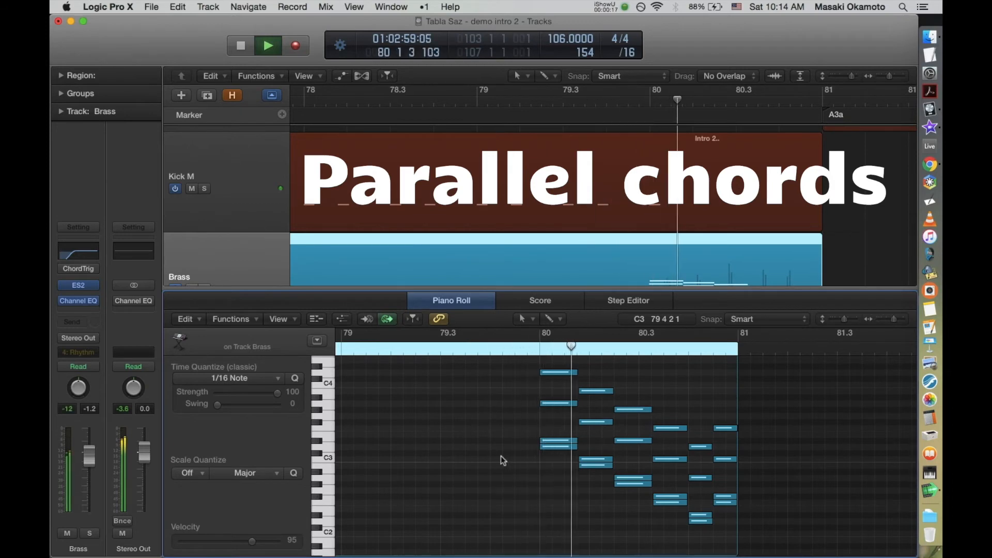
key(e)
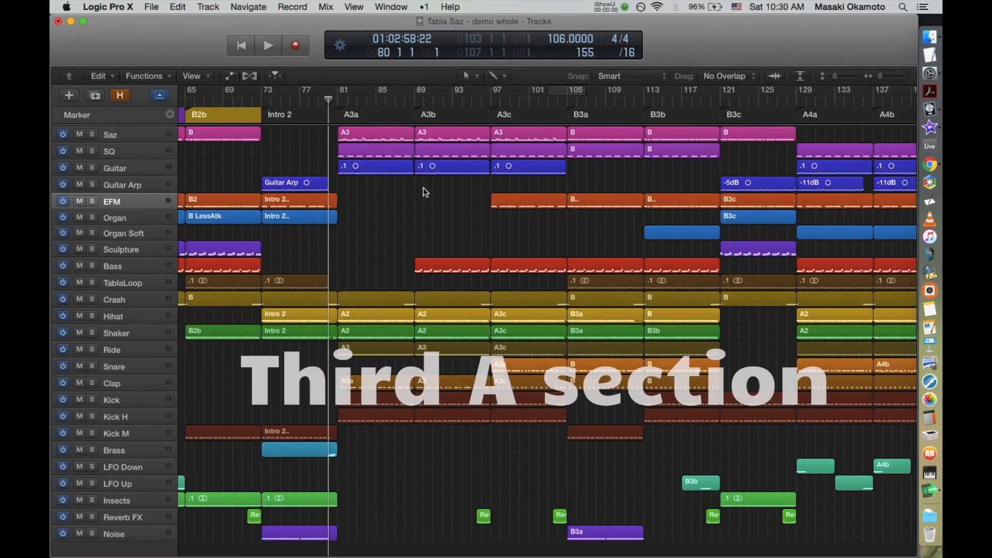
key(space)
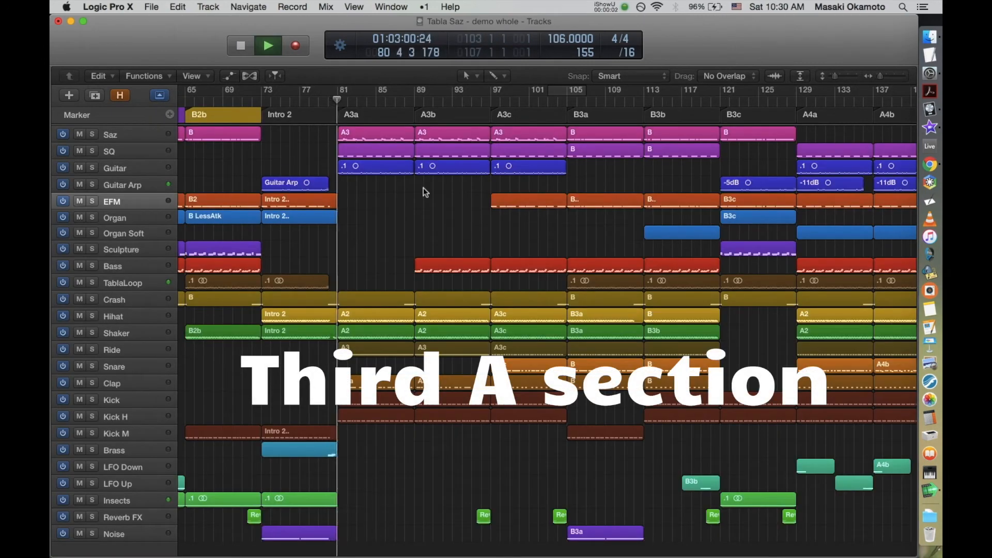
Step: Review the enlarged A3a regions from Saz down to Kick H during playback
drag(423, 188, 330, 125)
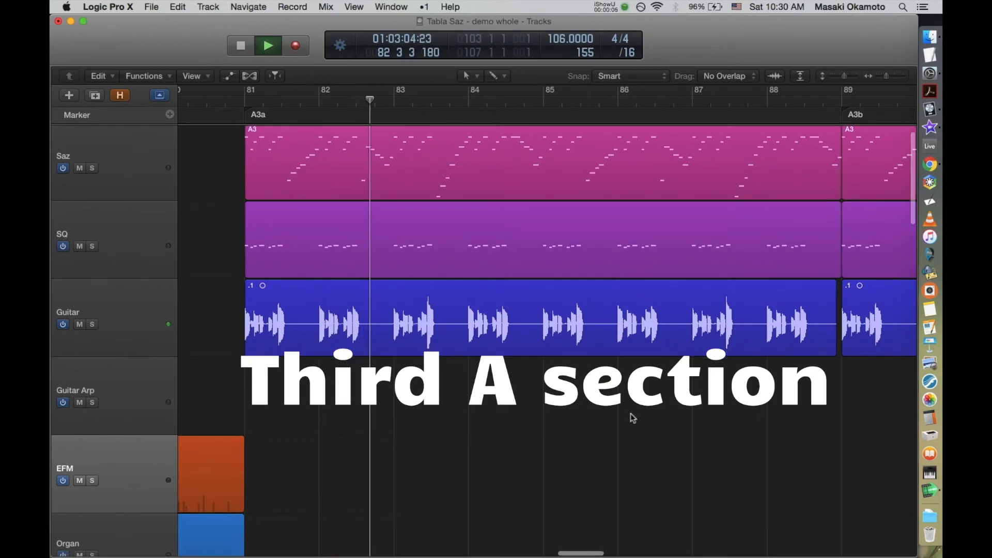
scroll(631, 413, down, 15)
scroll(631, 414, down, 12)
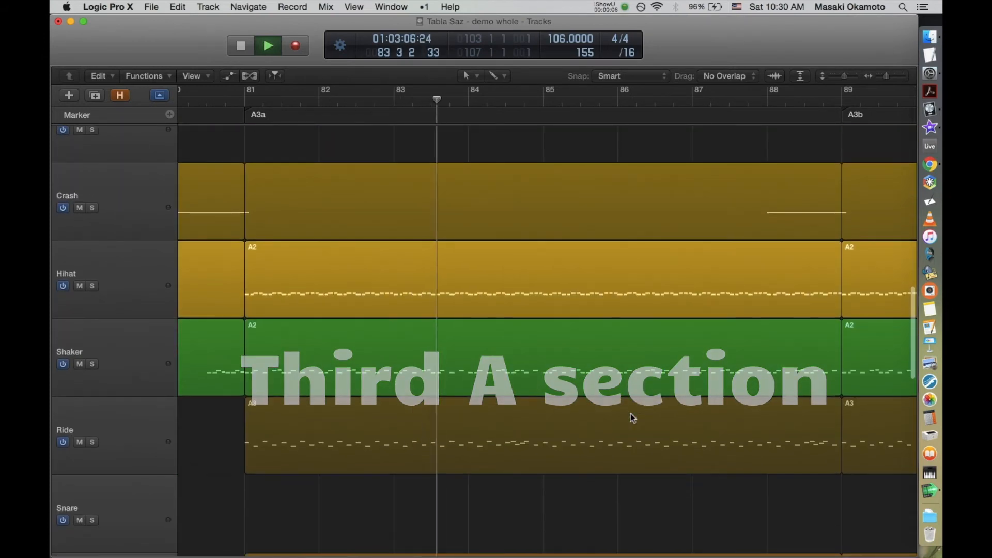
scroll(633, 418, down, 1)
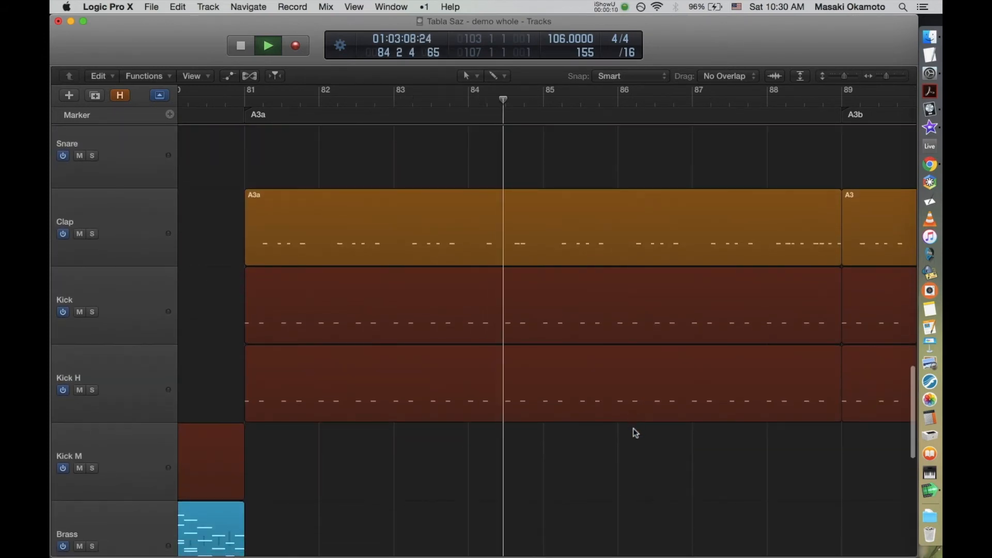
key(z)
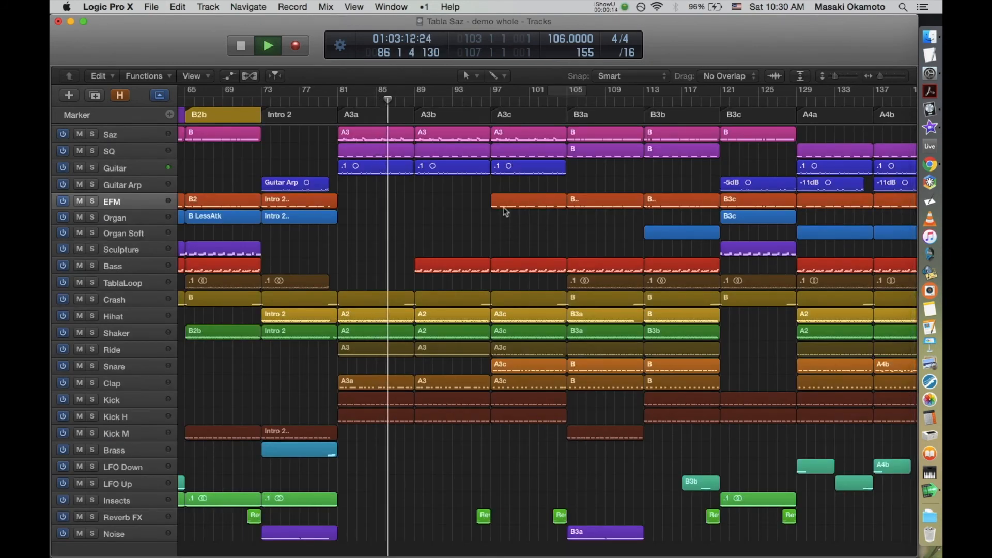
Step: Inspect the automation curve of the Bass region in A3b, and deselect the region in the full arrangement
drag(452, 345, 453, 346)
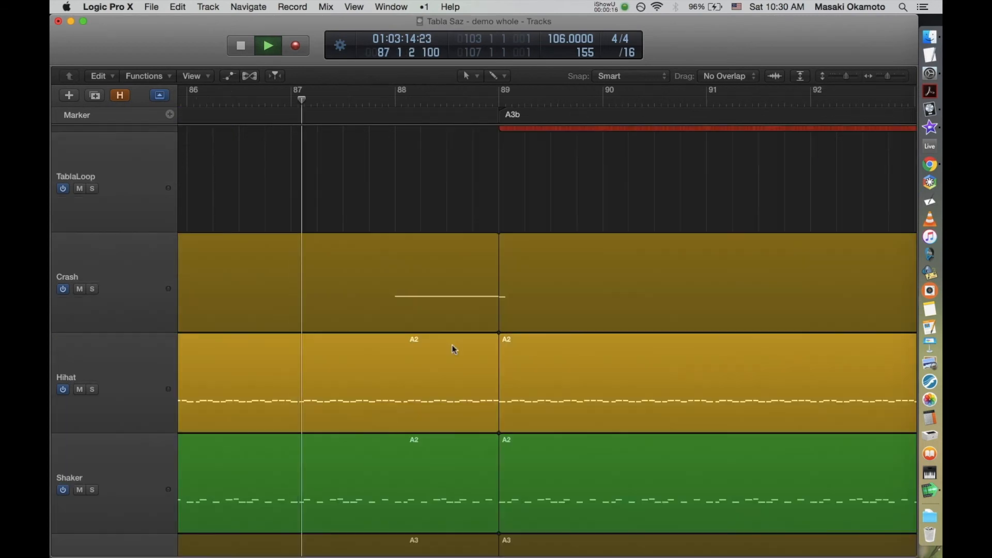
scroll(582, 361, up, 4)
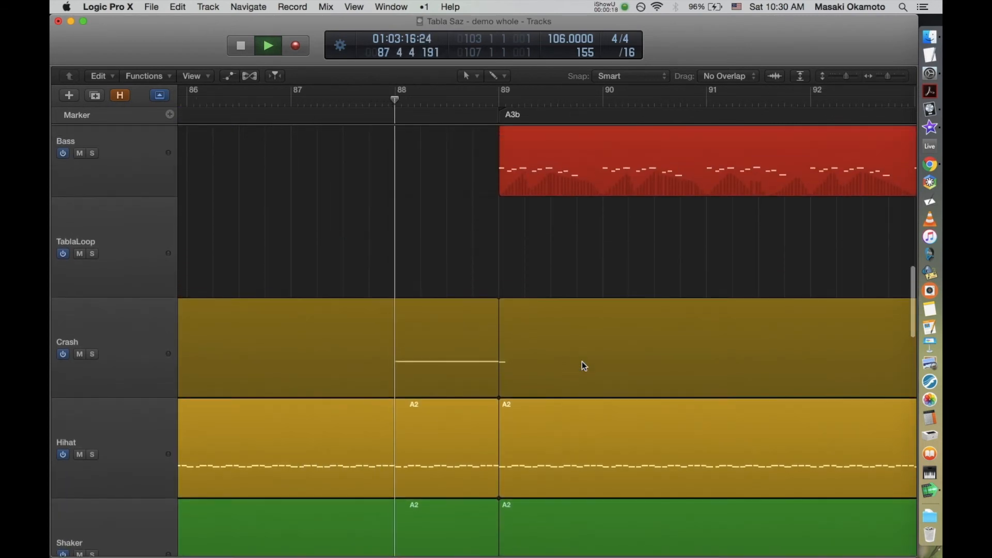
scroll(582, 362, up, 1)
click(689, 210)
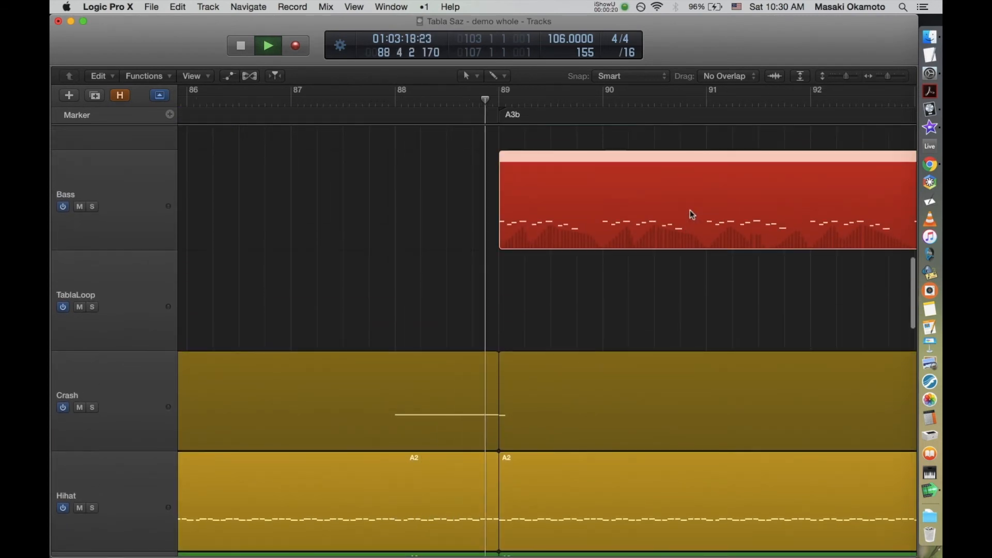
key(ctrl+super+m)
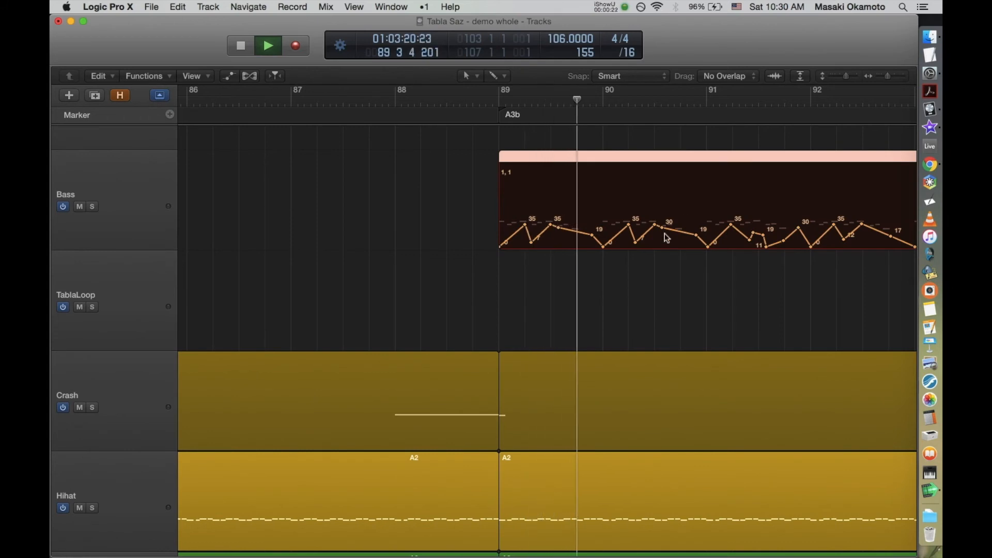
ctrl+alt+click(610, 280)
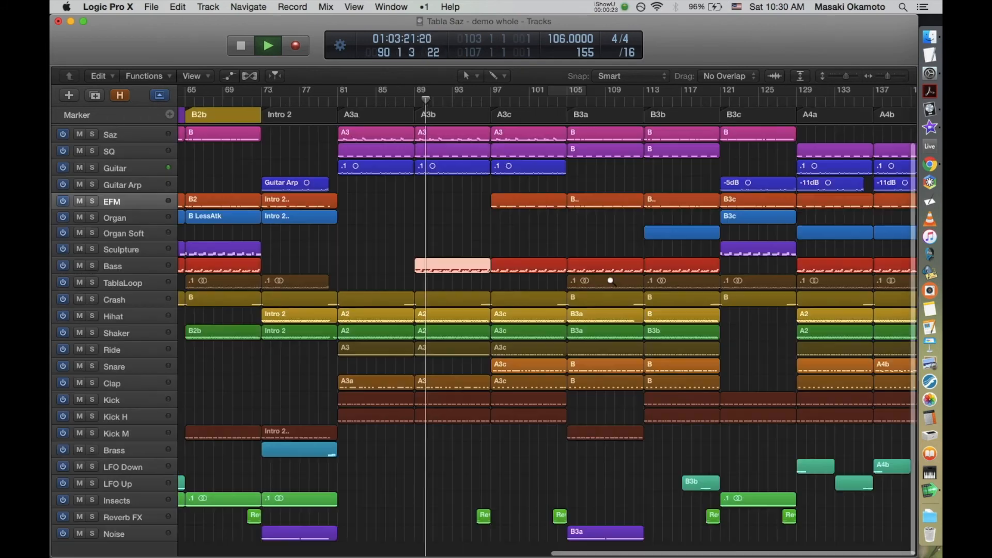
click(506, 221)
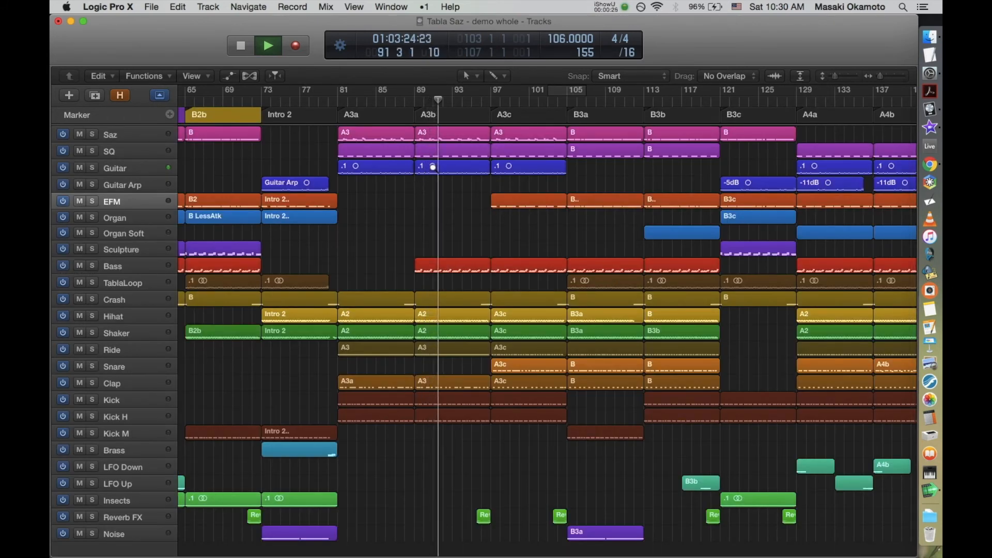
Step: Examine the Saz, SQ and Guitar parts of A3b up close during playback
drag(413, 207, 536, 95)
drag(635, 334, 428, 116)
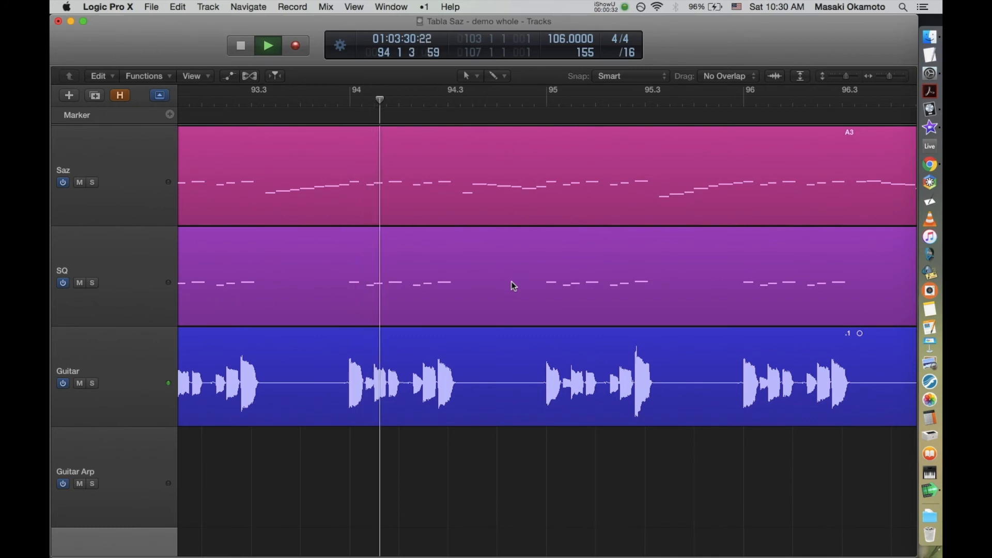
ctrl+alt+click(606, 462)
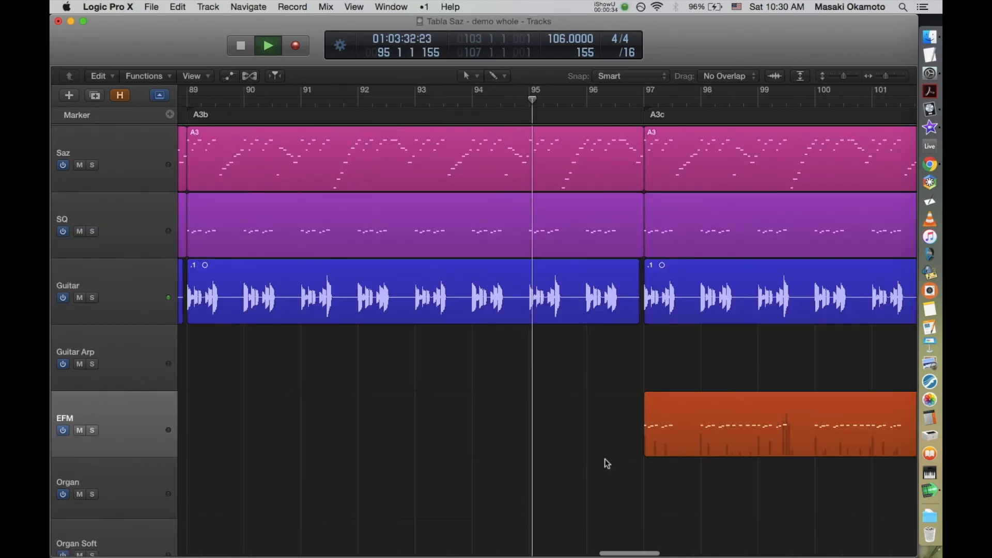
Step: Inspect the EFM region in A3c with its automation shown
scroll(589, 381, right, 5)
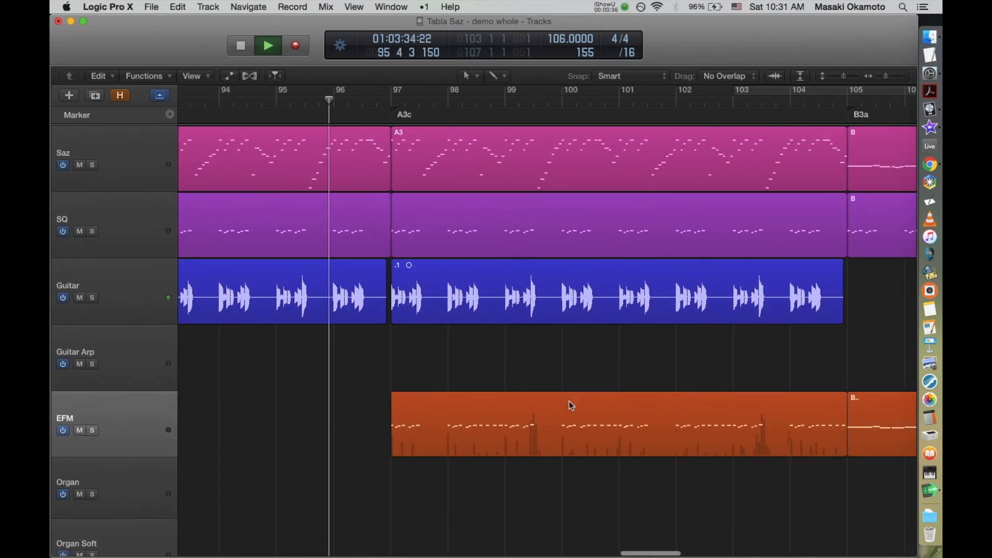
click(569, 409)
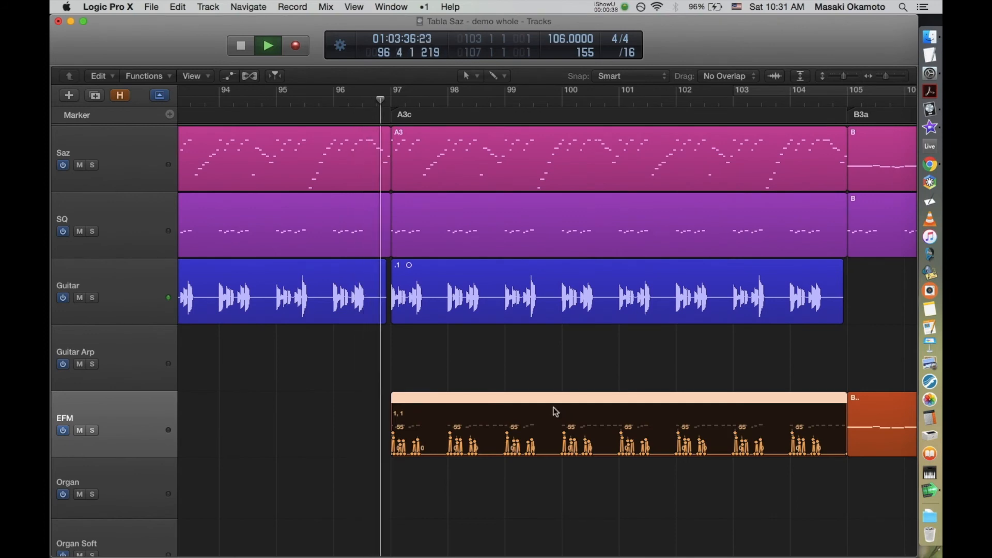
scroll(351, 379, down, 10)
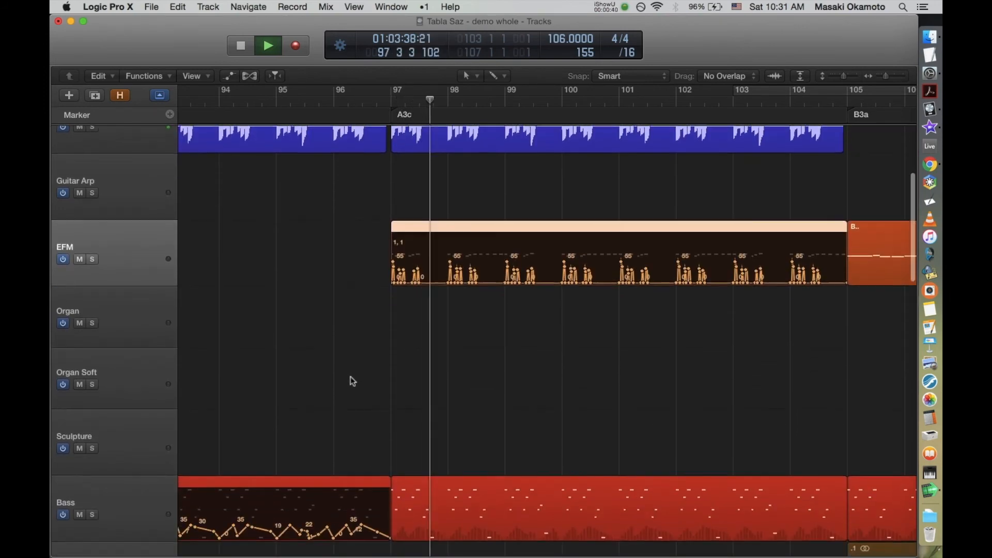
Step: Review the A3c percussion tracks from Crash down to Kick H during playback
scroll(350, 381, down, 3)
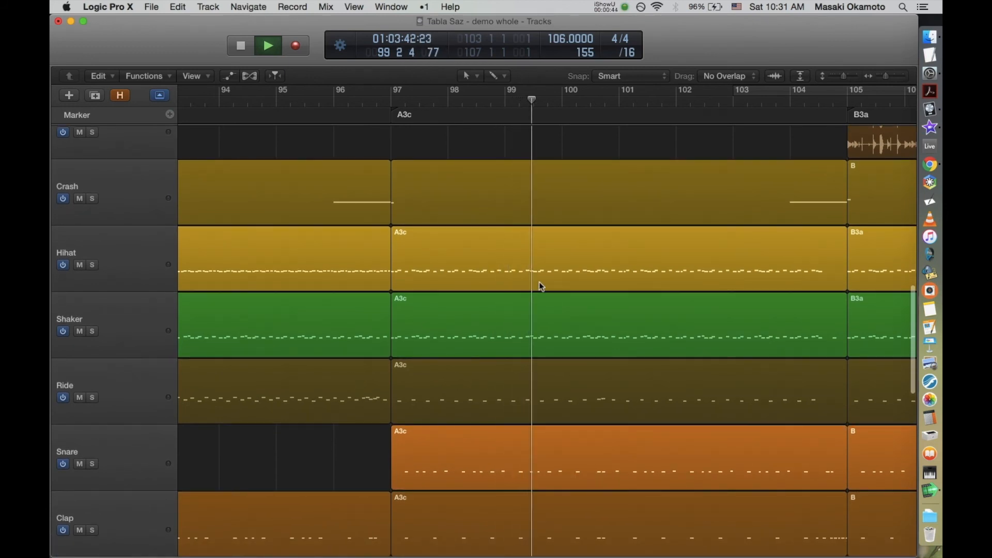
scroll(539, 284, down, 5)
scroll(539, 284, down, 8)
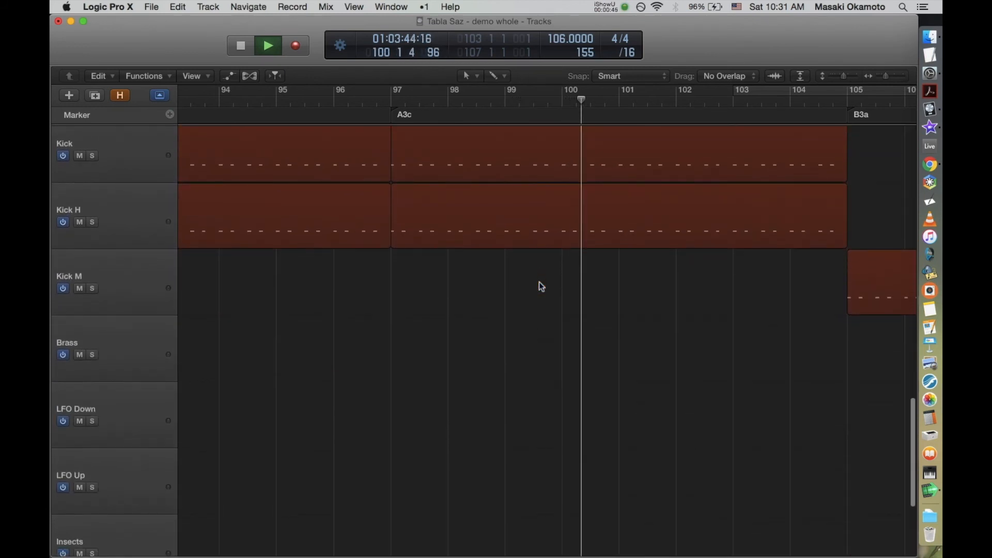
scroll(539, 284, up, 5)
scroll(539, 283, up, 8)
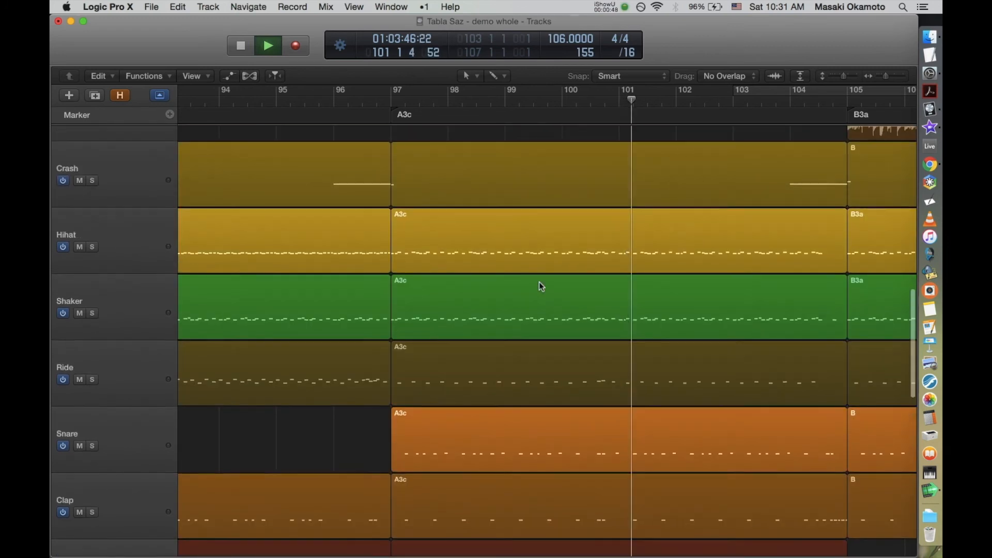
scroll(539, 282, down, 15)
Step: Inspect the enlarged Reverb FX region and its fade-in leading into B3a
drag(749, 367, 854, 517)
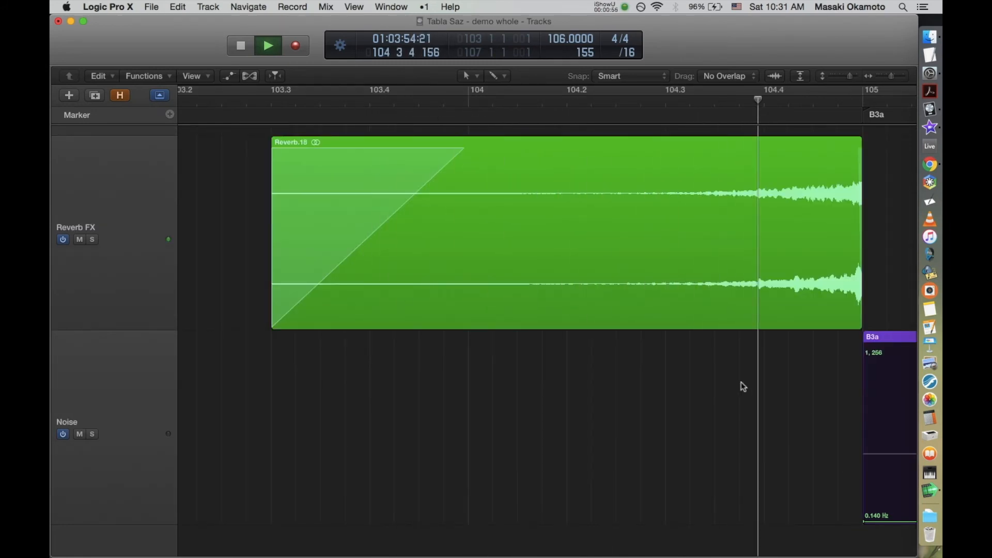
ctrl+alt+click(609, 387)
ctrl+alt+click(609, 387)
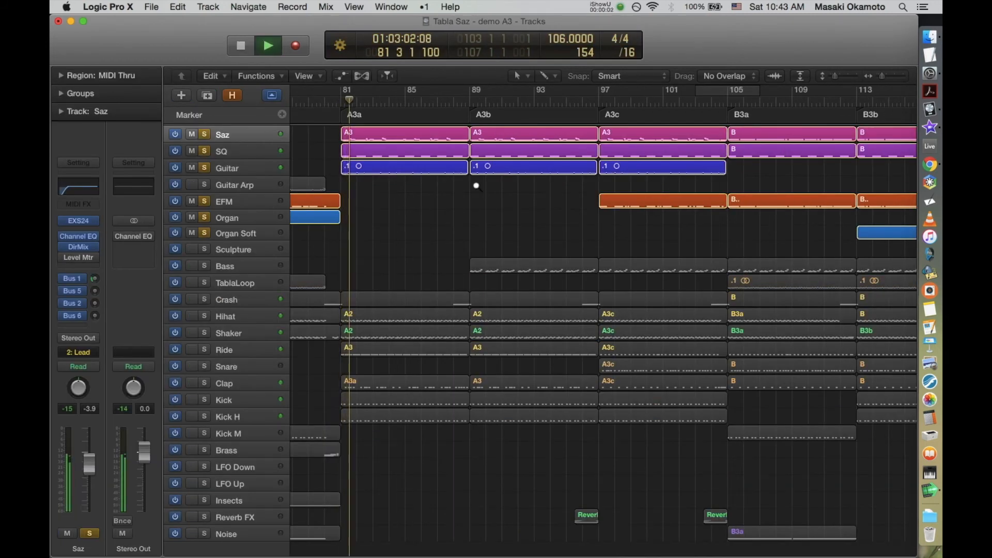
Step: Audition the soloed Saz, SQ and Guitar parts in A3a with the Saz region open in the Piano Roll
drag(333, 122, 334, 115)
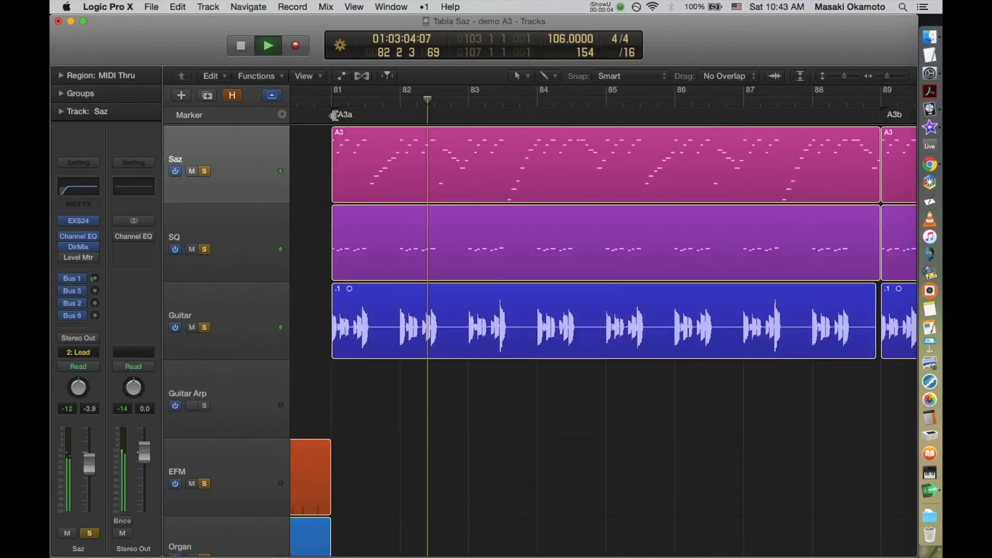
double_click(701, 187)
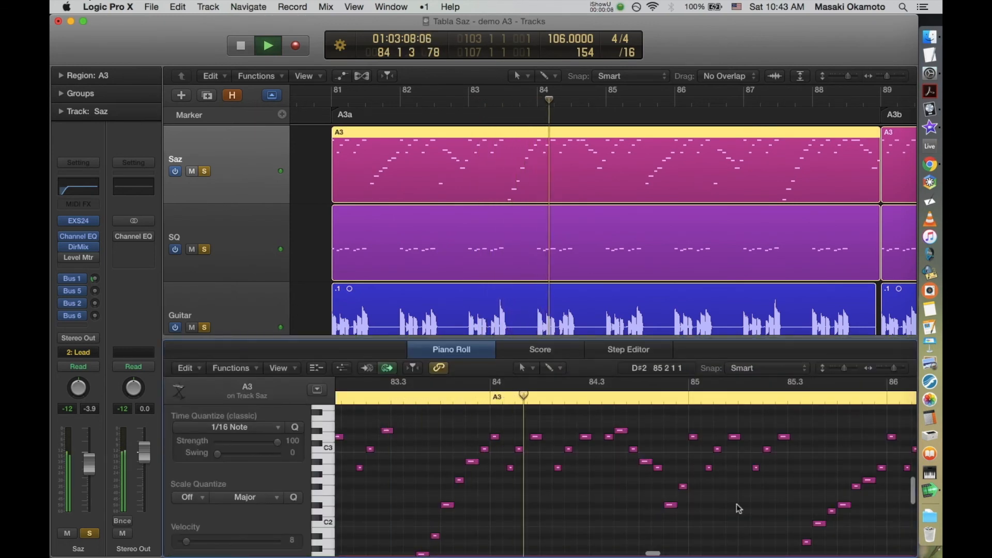
Step: Review the A3b tracks with all tracks playing, and select the EFM track to view its A3c region
scroll(736, 504, down, 2)
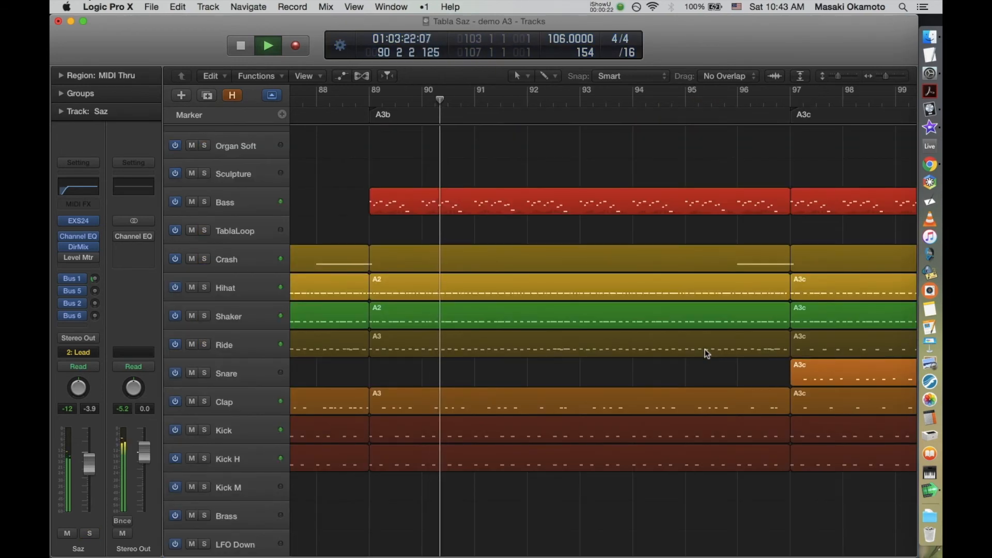
scroll(707, 354, up, 6)
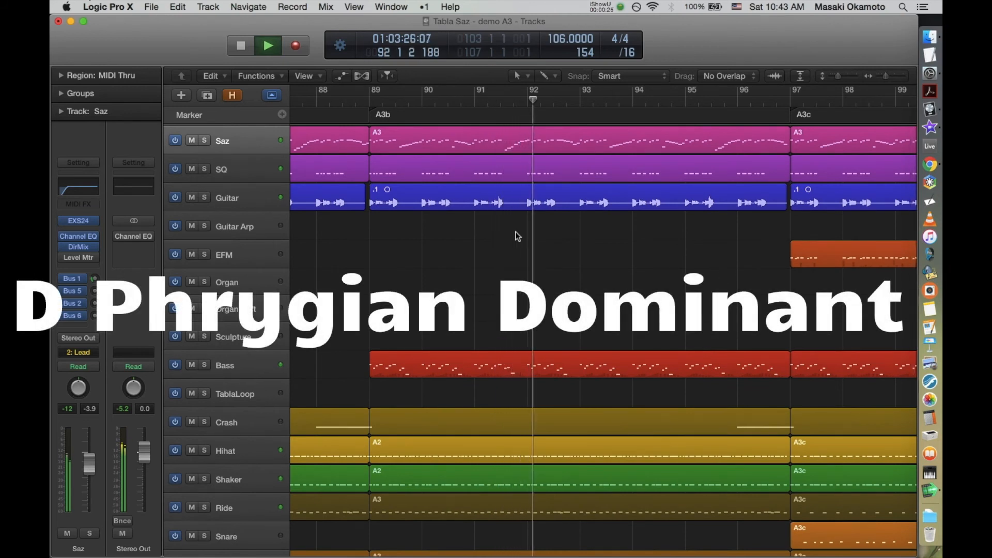
click(248, 252)
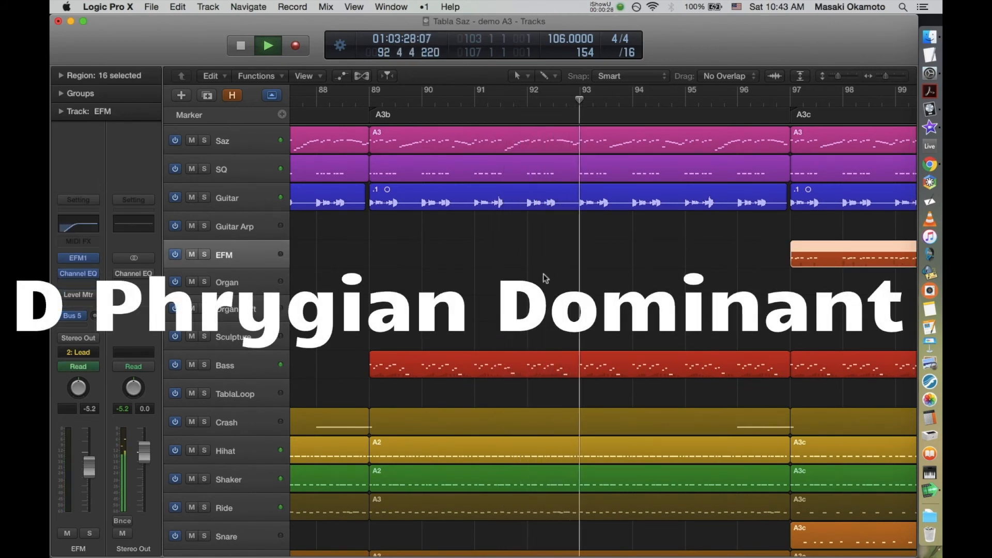
scroll(545, 278, right, 10)
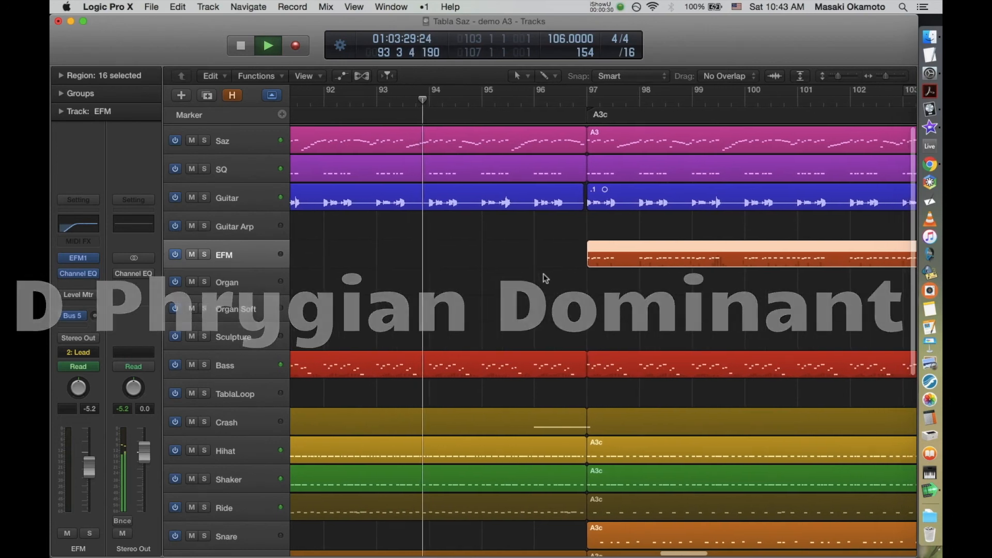
scroll(545, 278, right, 2)
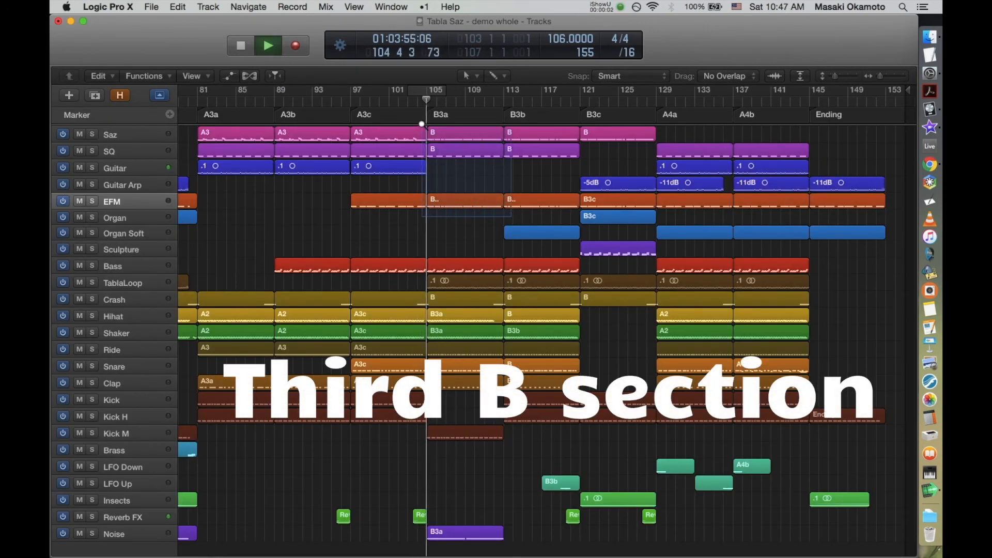
Step: Review the enlarged B3a regions from Saz down to Kick M during playback
key(z)
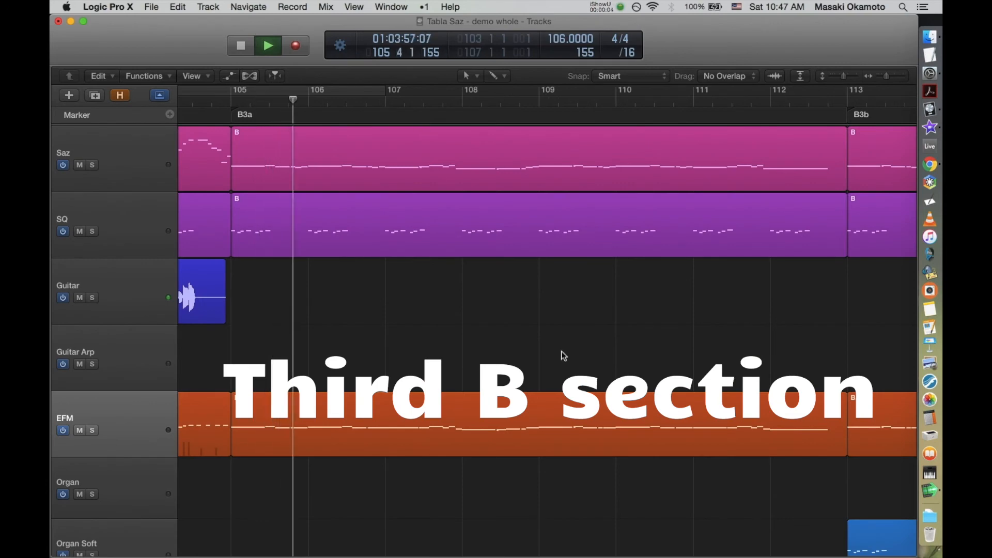
scroll(562, 355, down, 10)
scroll(561, 352, down, 15)
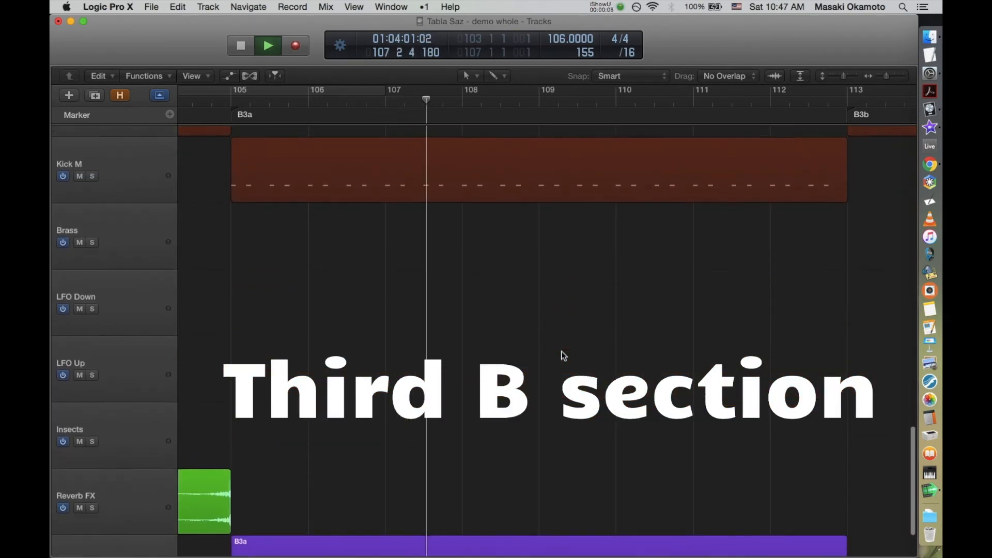
Step: Inspect the automation curve of the Noise region in B3a, and return to the full arrangement
scroll(562, 351, down, 3)
click(577, 491)
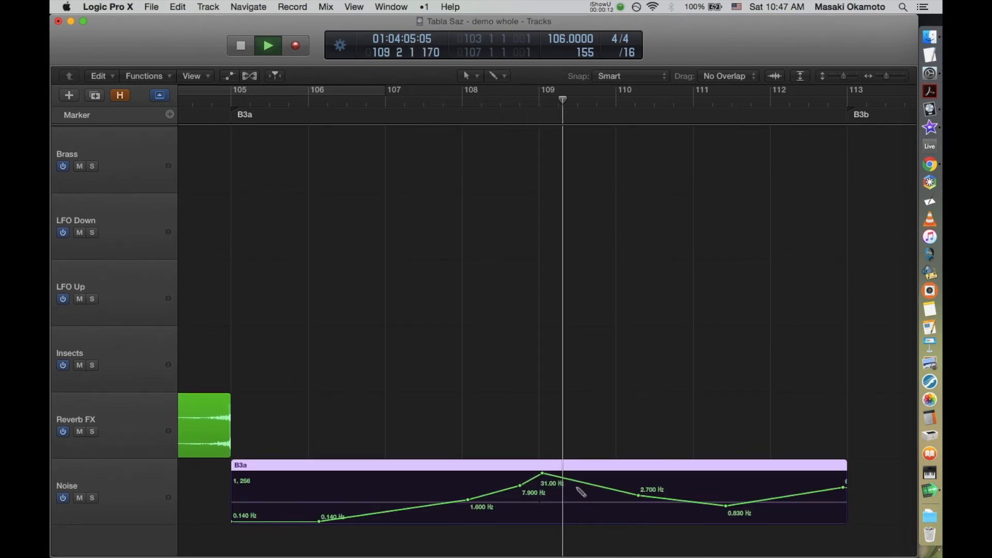
key(ctrl+super+y)
key(ctrl+super+y)
click(574, 336)
key(z)
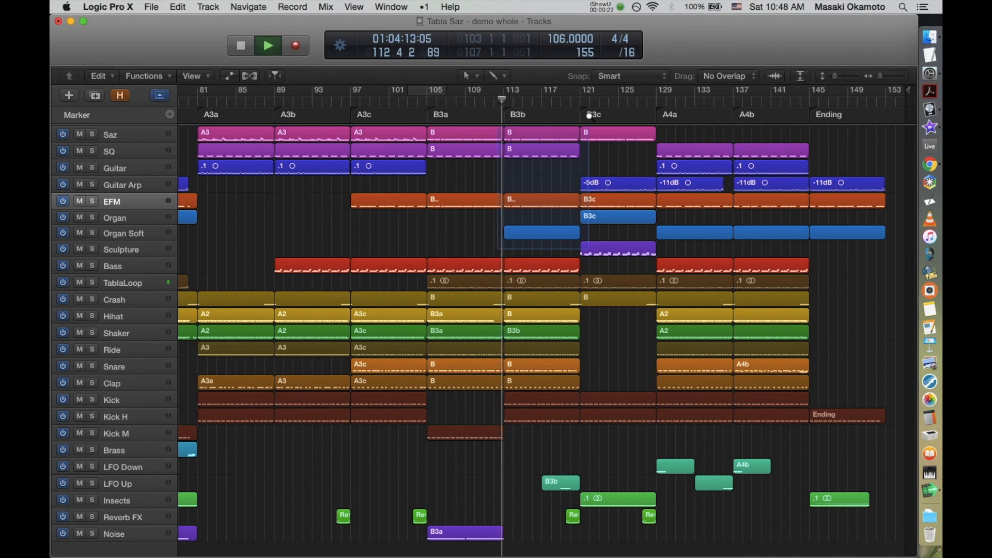
Step: Review the enlarged B3b tracks, including Organ Soft, Bass, TablaLoop and the drums, during playback
key(z)
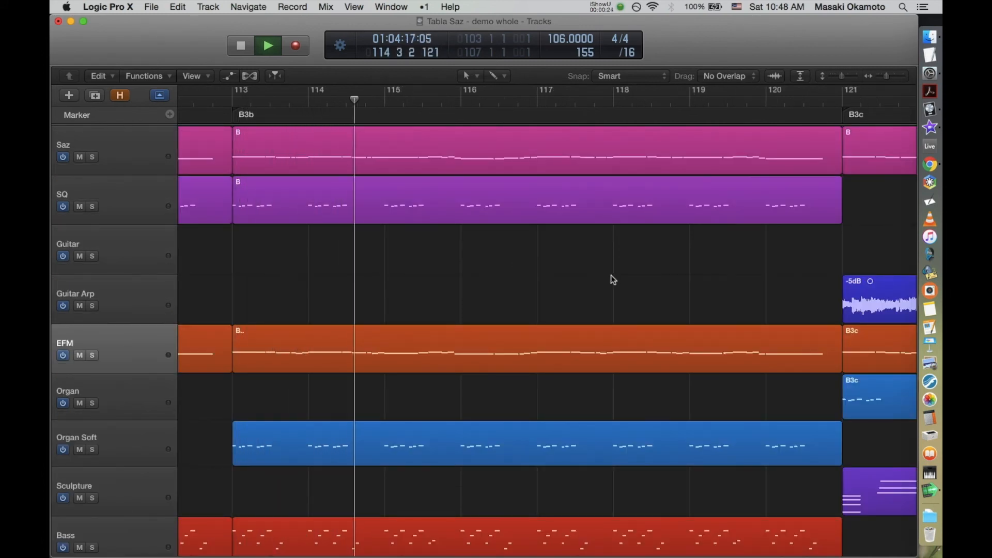
scroll(611, 275, down, 15)
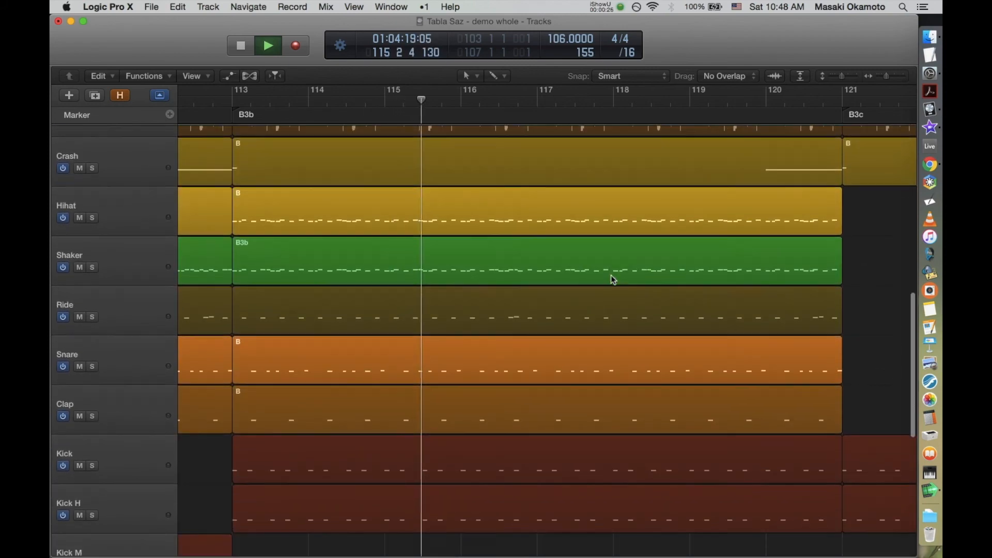
scroll(612, 280, down, 3)
scroll(612, 280, up, 8)
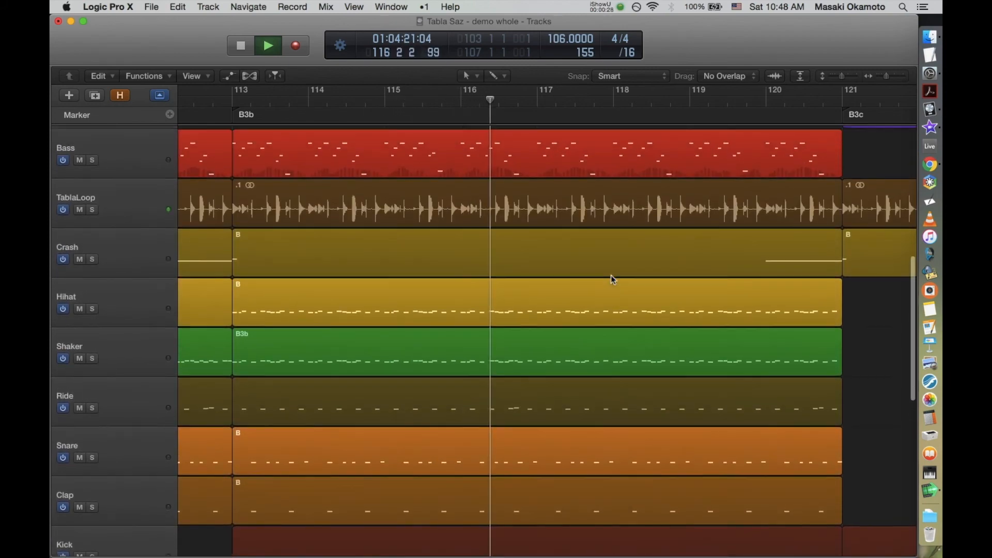
scroll(612, 279, up, 2)
scroll(612, 280, up, 8)
scroll(612, 279, up, 1)
Step: Select the LFO Up region in the second half of B3b to examine its sweep
scroll(612, 280, down, 15)
scroll(610, 275, down, 9)
click(678, 343)
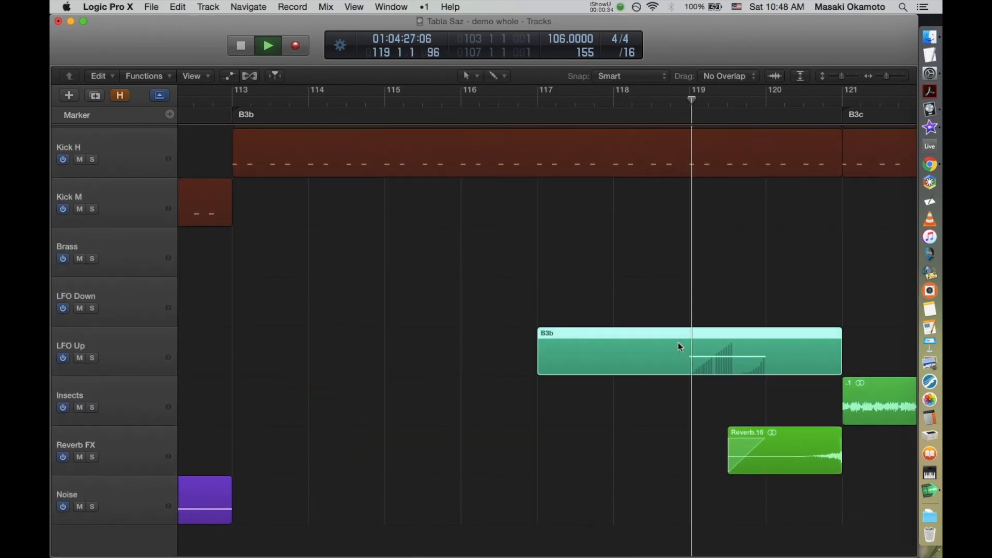
Step: Examine the Reverb FX region ending B3b and the Guitar Arp and Sculpture regions of B3c during playback
click(779, 438)
scroll(752, 220, up, 10)
scroll(744, 202, up, 6)
scroll(743, 202, right, 10)
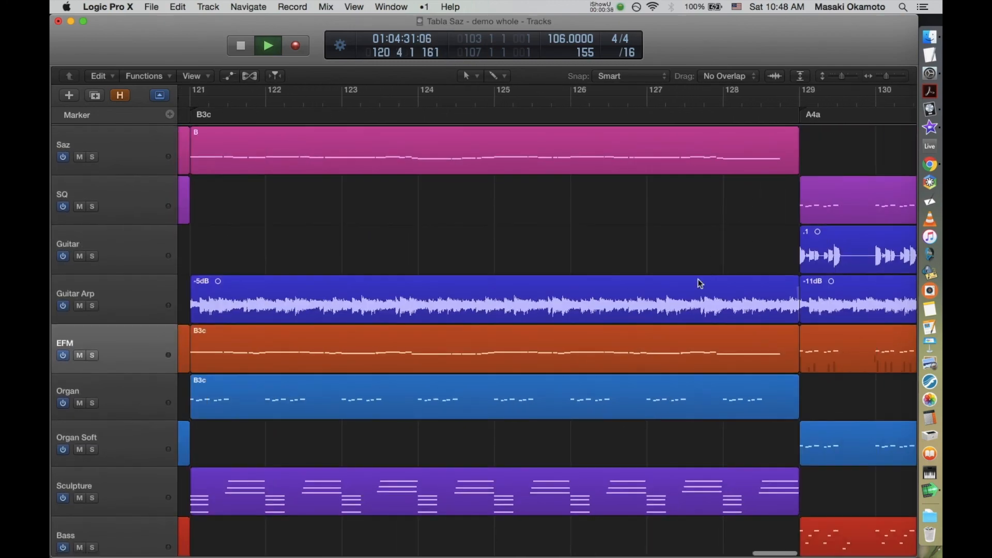
click(691, 292)
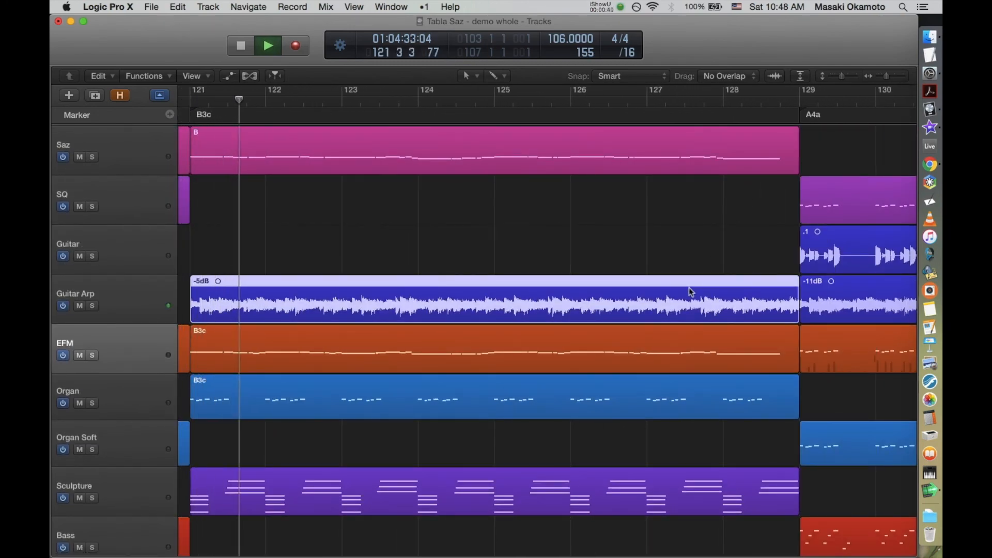
click(605, 491)
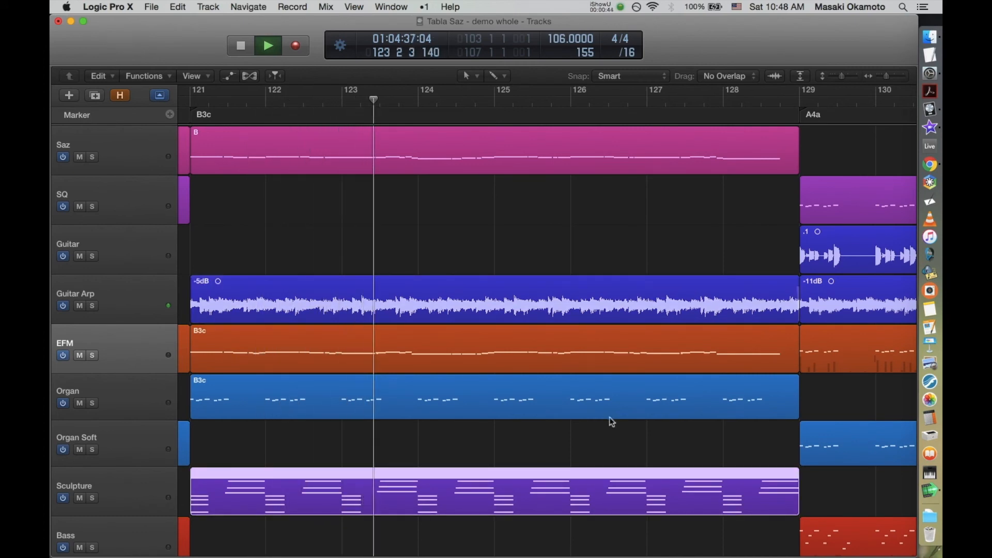
scroll(612, 422, down, 6)
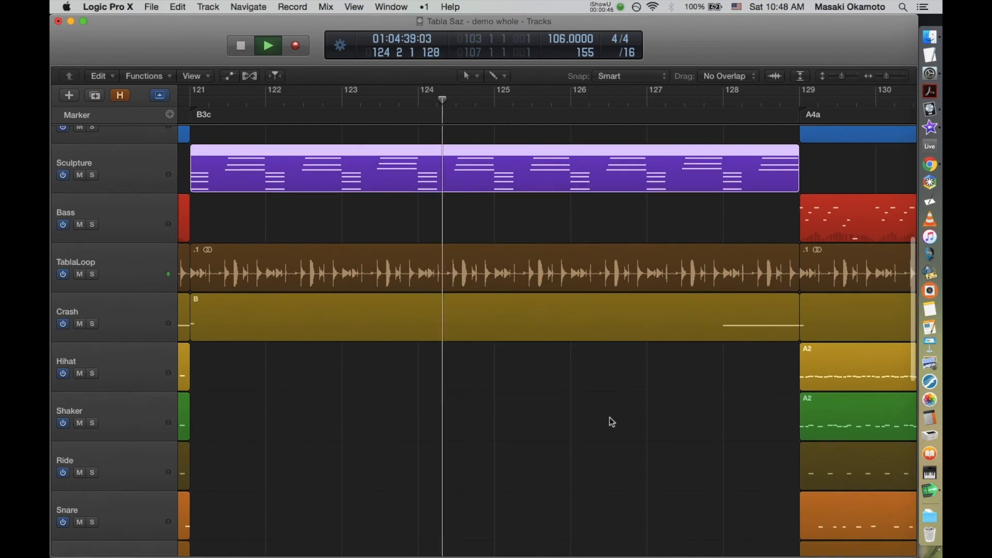
scroll(612, 422, up, 6)
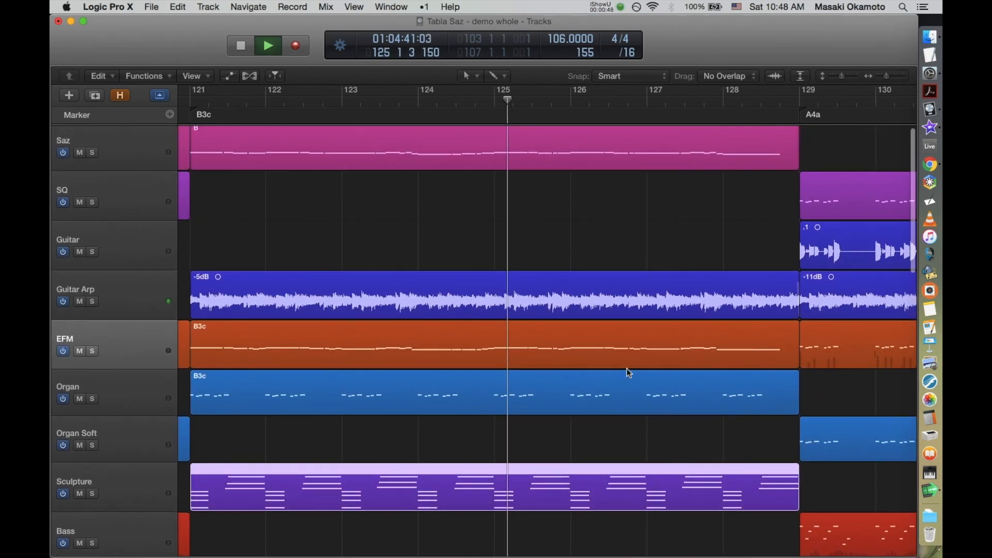
Step: Enlarge the Insects and Reverb FX regions at the end of B3c, and return to the full arrangement
key(z)
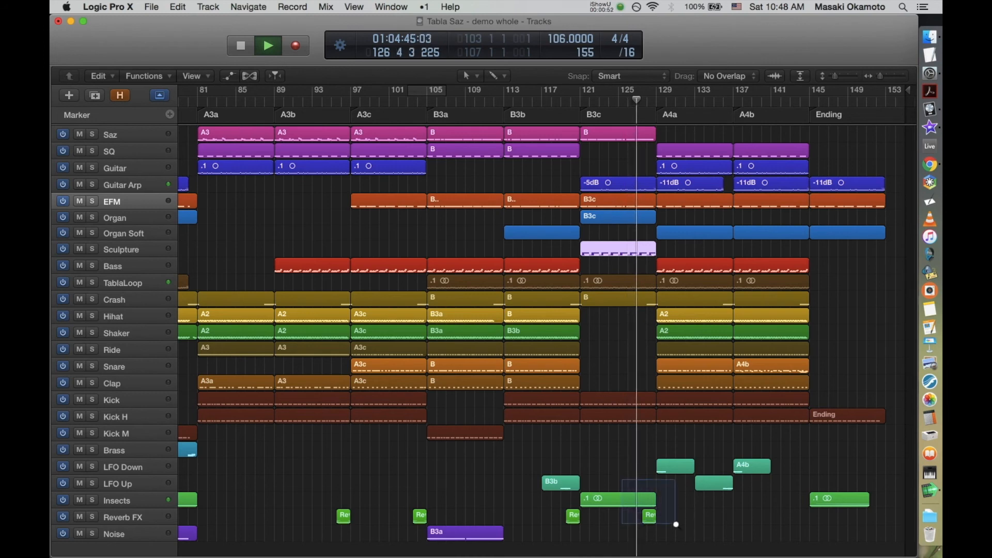
key(z)
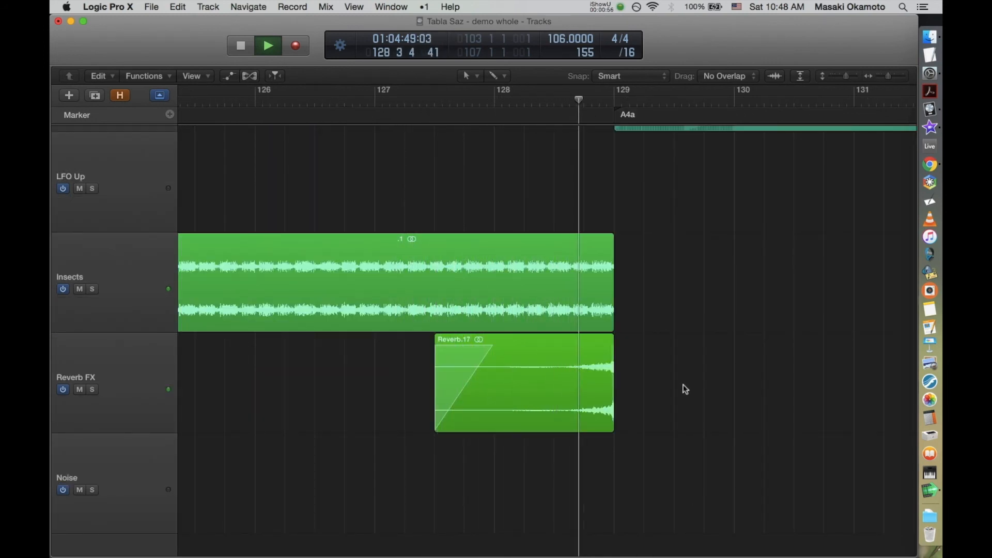
key(z)
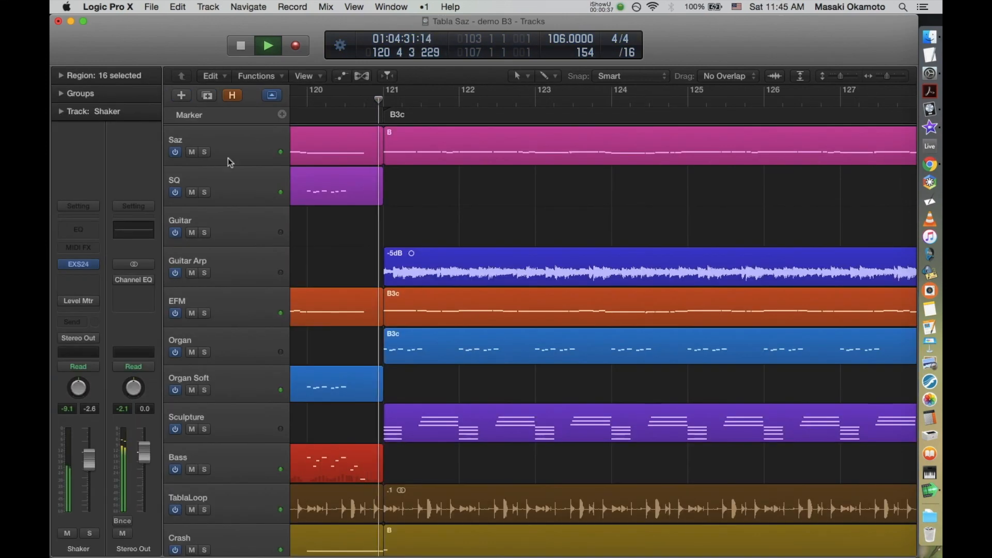
Step: Listen to the soloed lead tracks in B3c, selecting Saz, Guitar Arp and EFM in turn, and end the solo
click(229, 160)
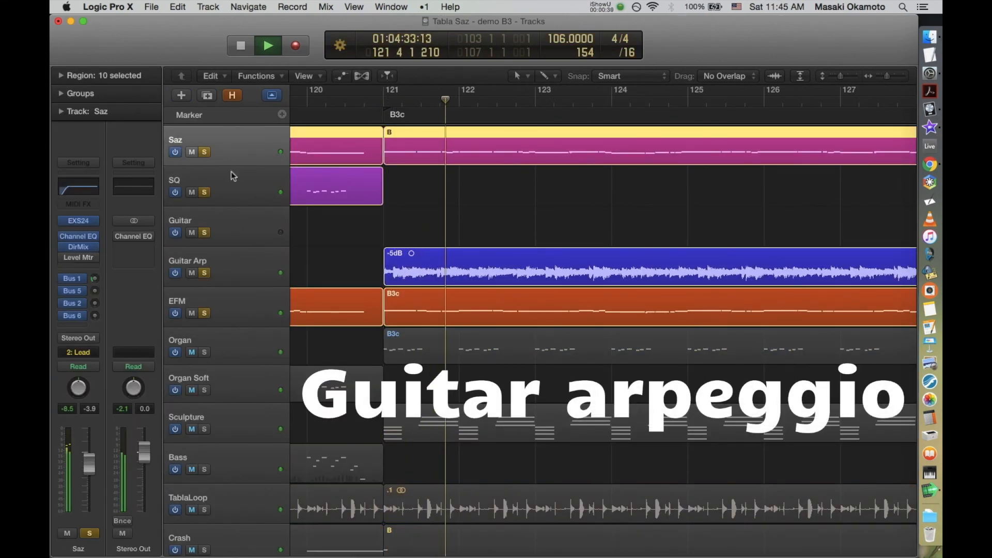
click(243, 266)
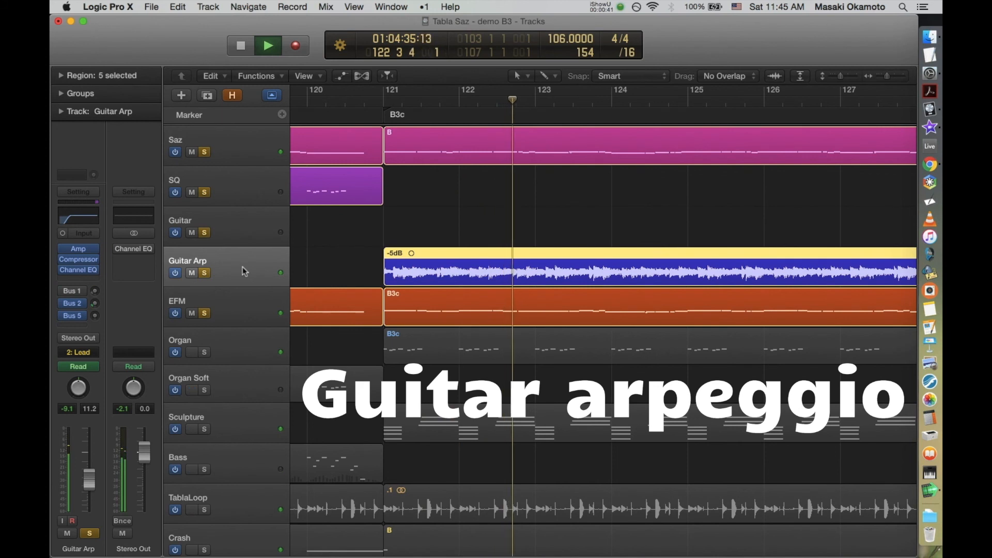
click(249, 303)
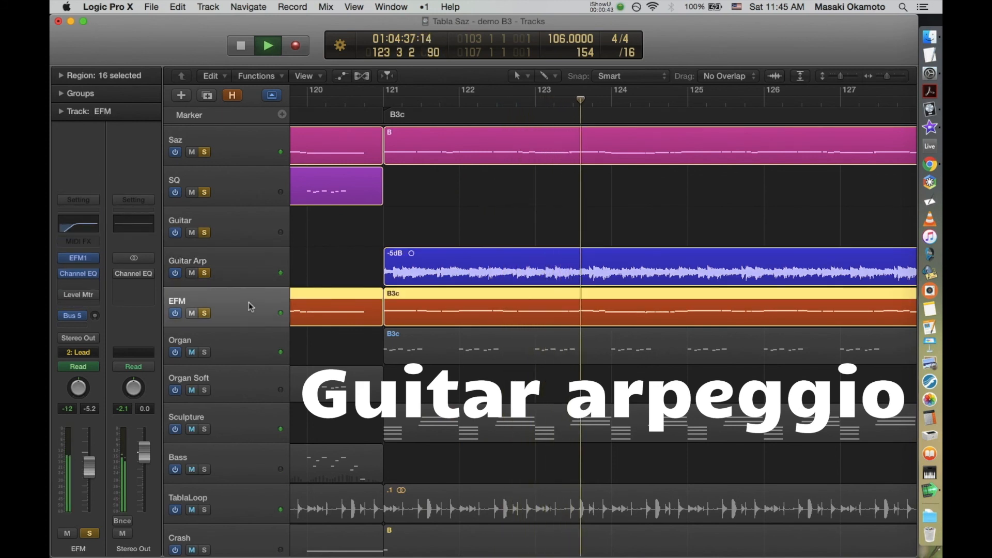
key(s)
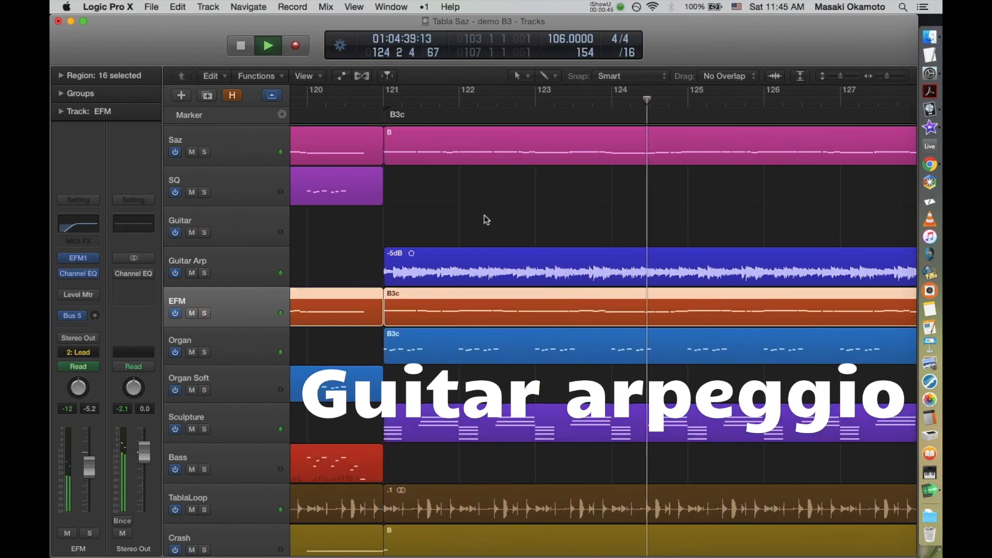
Step: Show the full arrangement and select the Insects and Reverb FX regions of B3c
key(z)
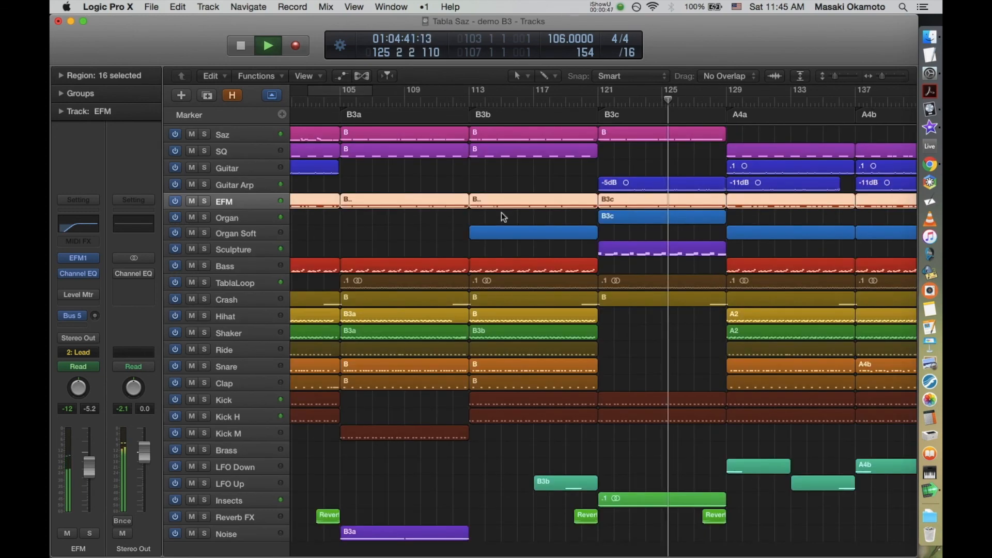
click(406, 239)
scroll(406, 240, right, 5)
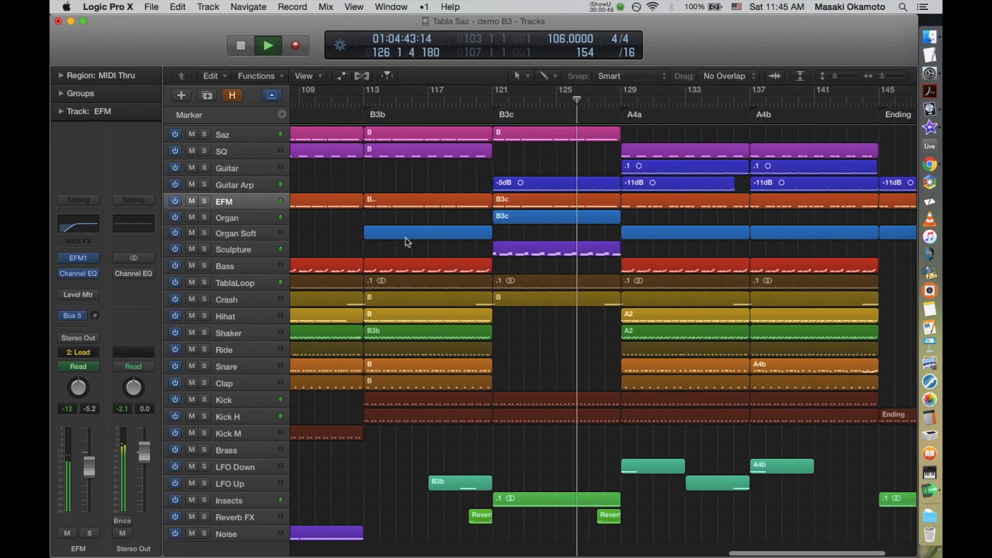
drag(574, 458, 662, 536)
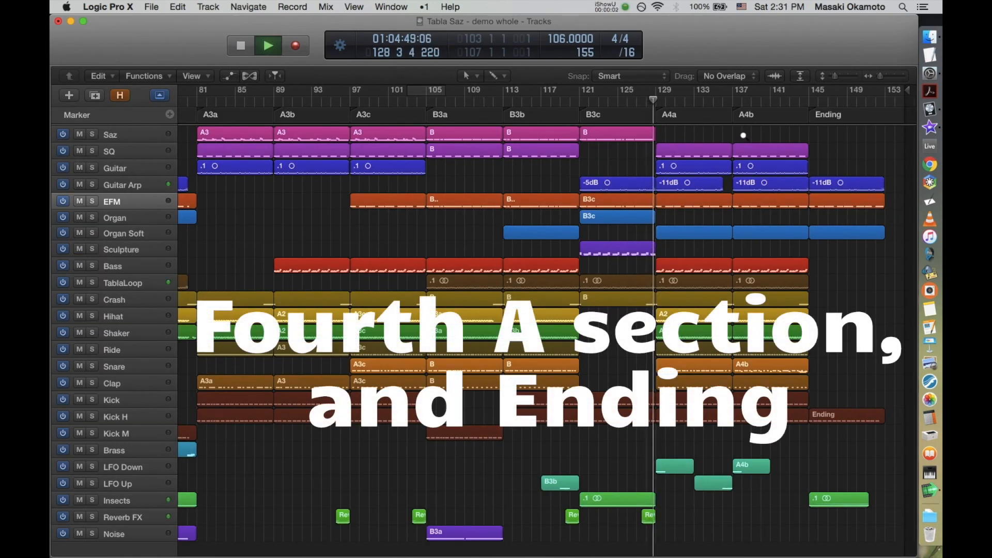
Step: Review the enlarged A4a regions from SQ and Guitar down to LFO Down and LFO Up during playback
drag(646, 246, 646, 246)
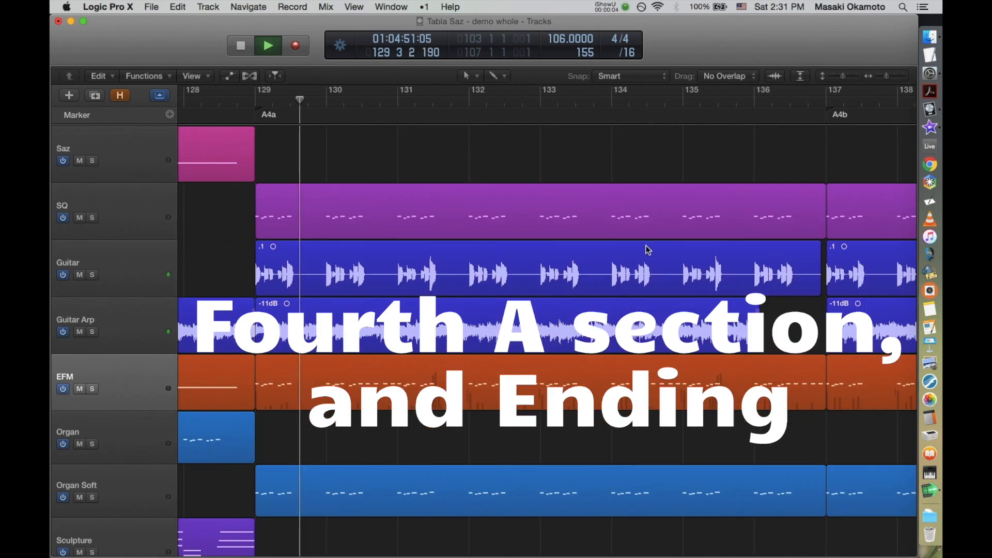
scroll(714, 436, down, 10)
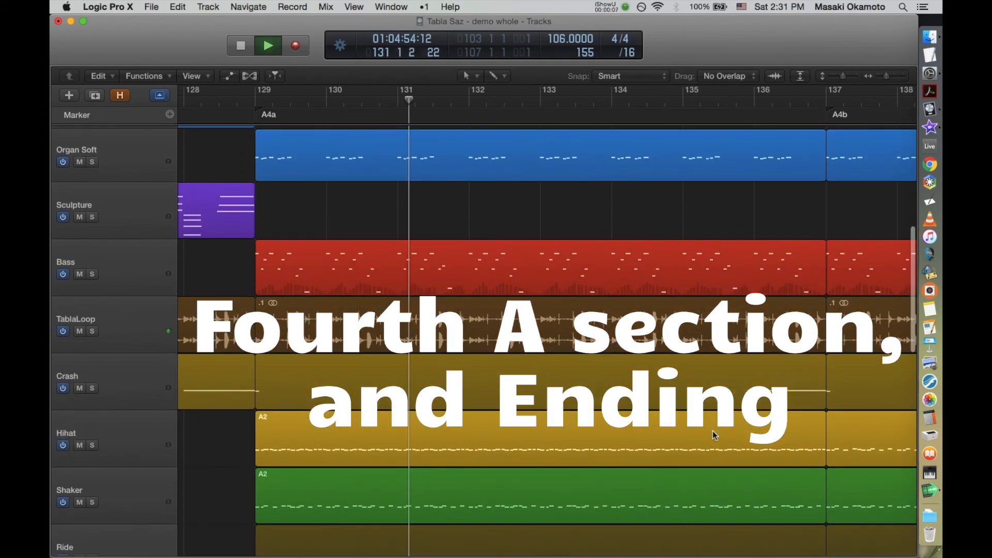
click(709, 281)
key(ctrl+super+m)
scroll(708, 283, down, 1)
scroll(709, 284, down, 15)
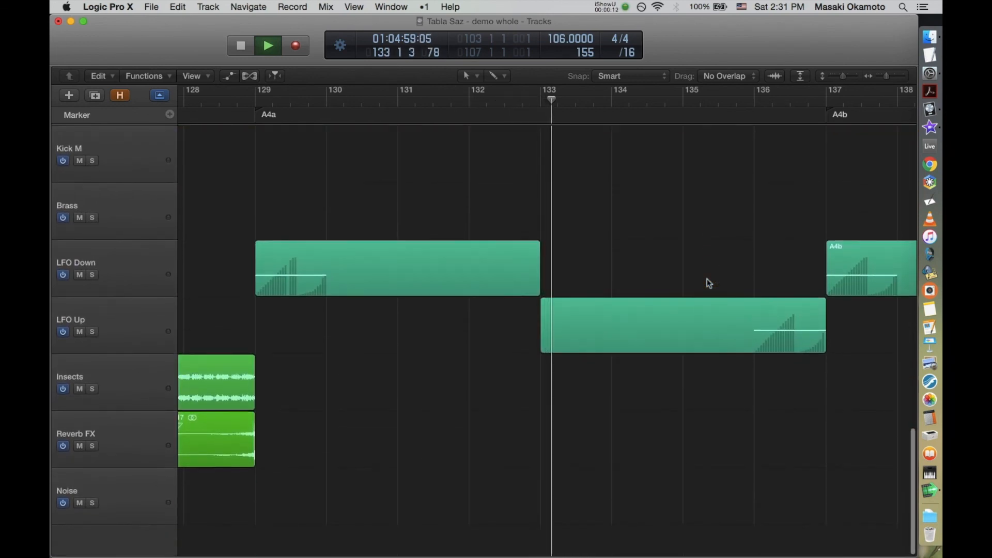
Step: Inspect the automation curve of the EFM region in A4a, and return to the full arrangement
scroll(708, 283, up, 20)
scroll(708, 282, up, 2)
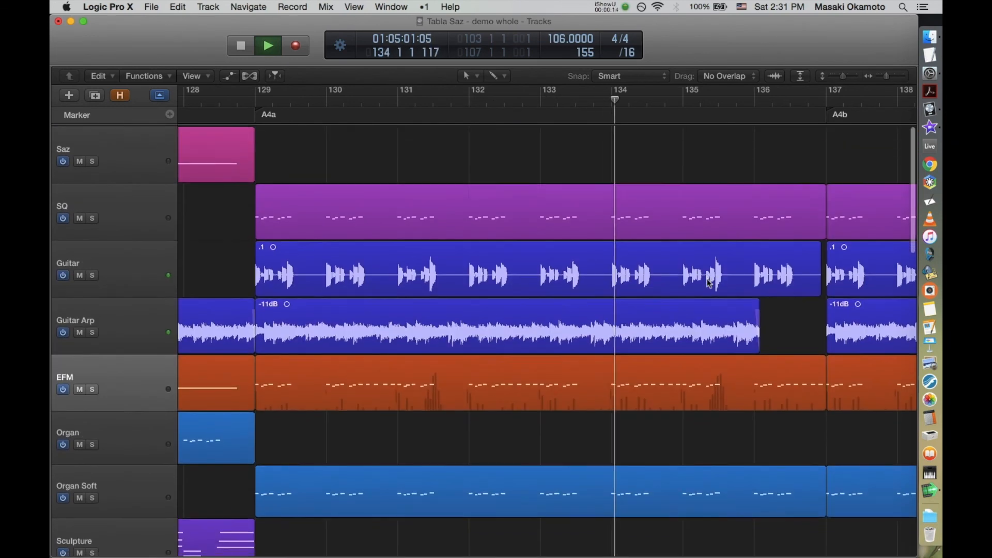
click(702, 376)
key(ctrl+super+y)
key(ctrl+super+y)
key(ctrl+super+y)
key(ctrl+super+y)
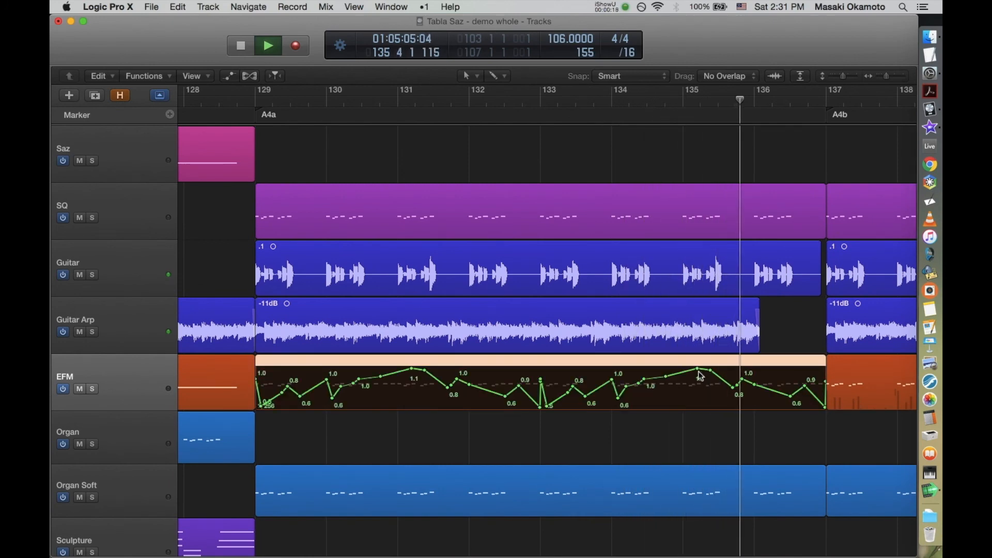
scroll(702, 376, down, 20)
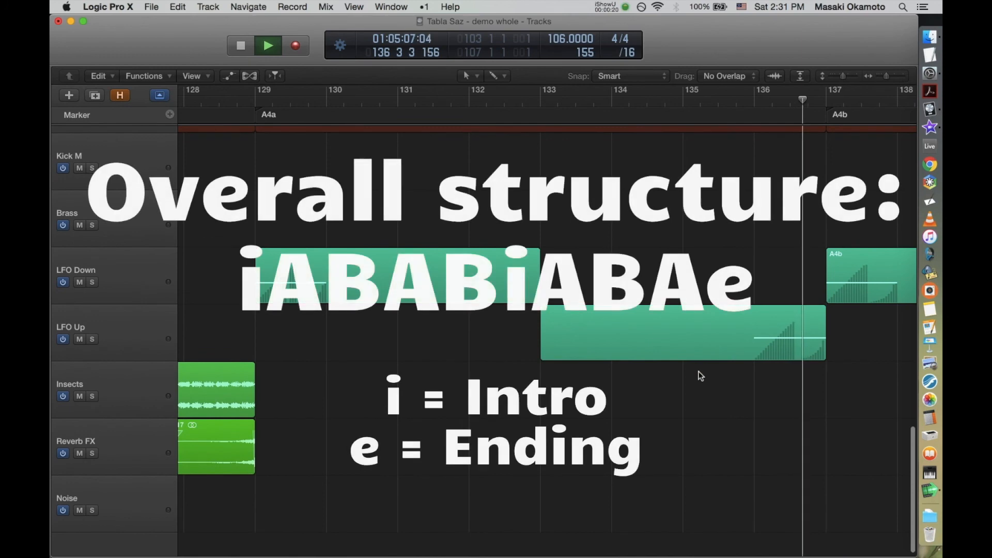
key(z)
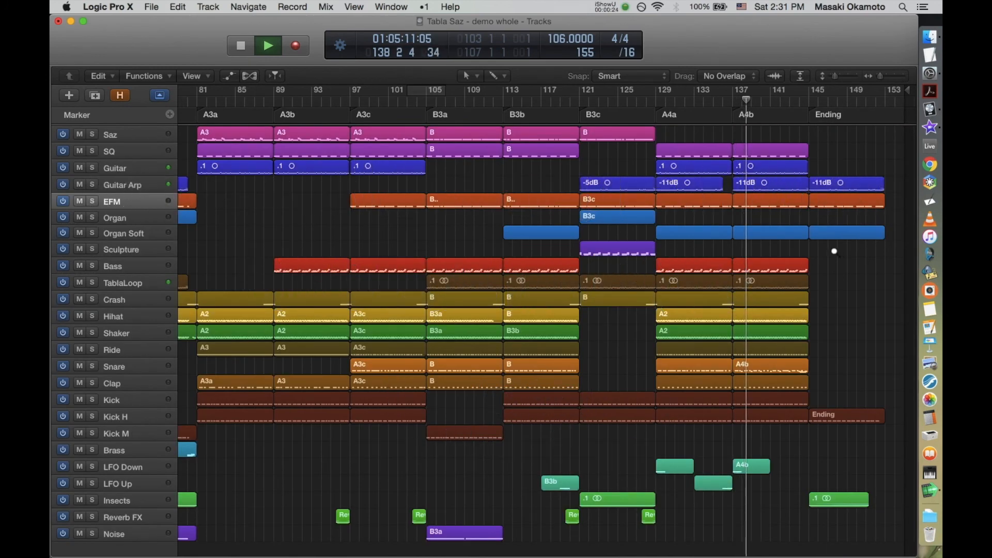
Step: Enlarge the A4b section, examine the Hihat region's notes in the Piano Roll, and close the editor
drag(729, 337, 715, 344)
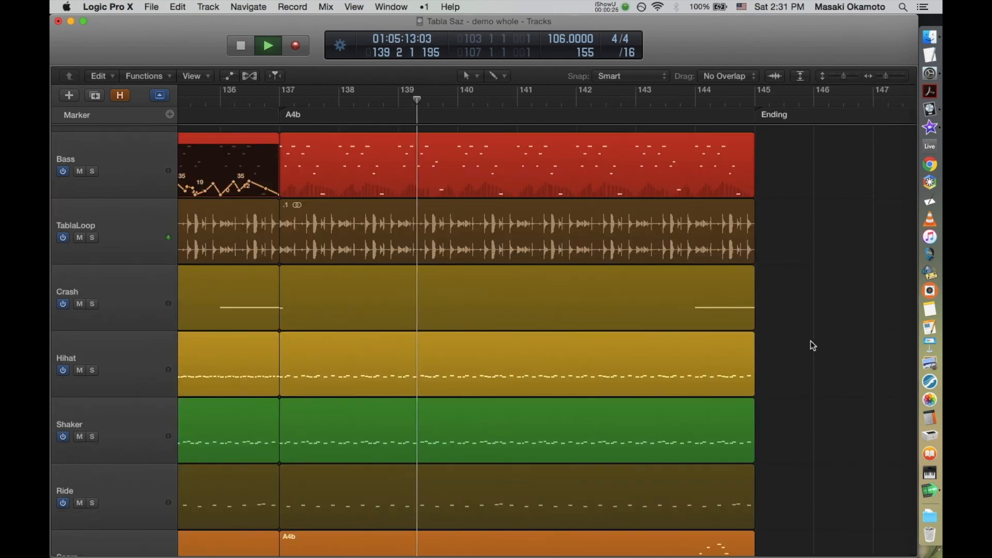
scroll(813, 345, down, 5)
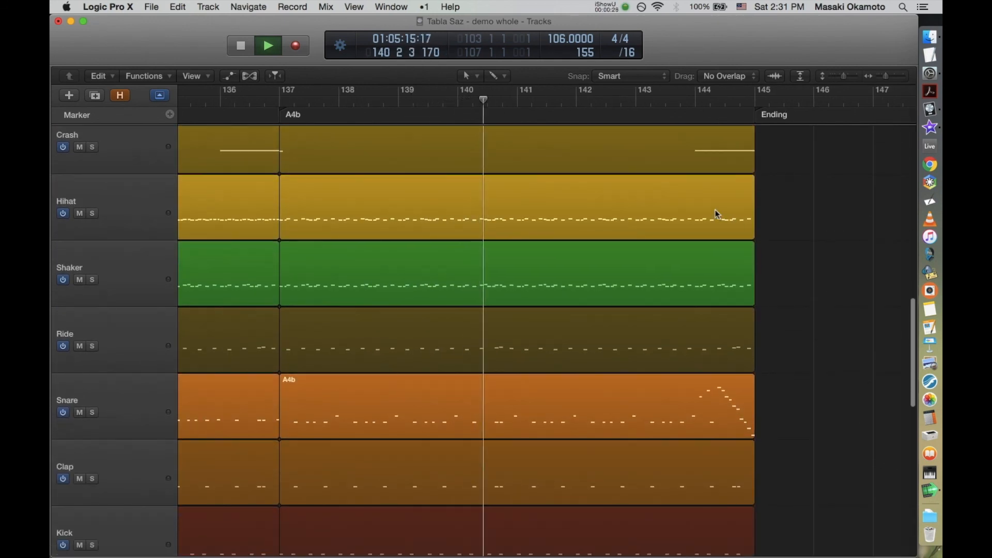
click(717, 213)
double_click(718, 213)
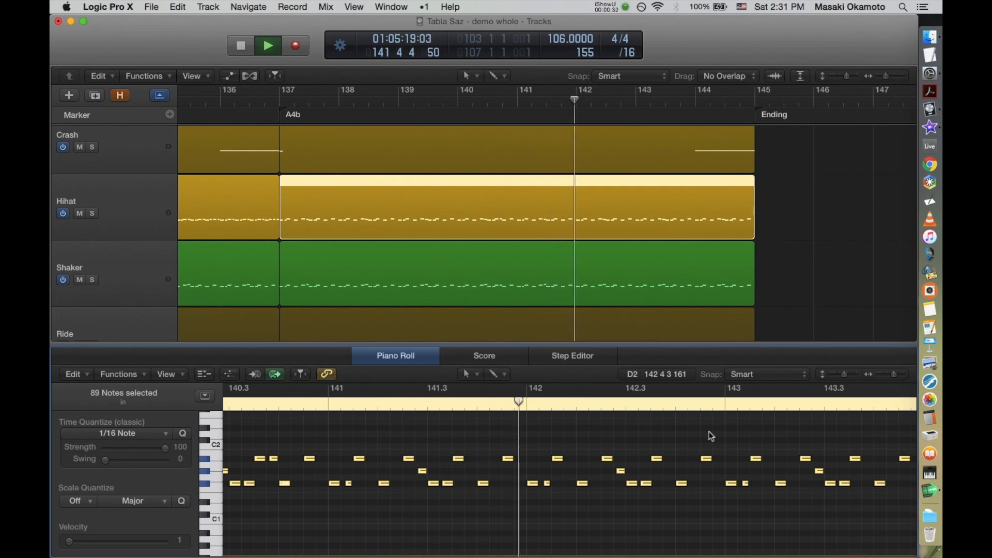
key(p)
Step: Open the A4b Snare region in the Piano Roll to examine the fill leading into the Ending
click(737, 408)
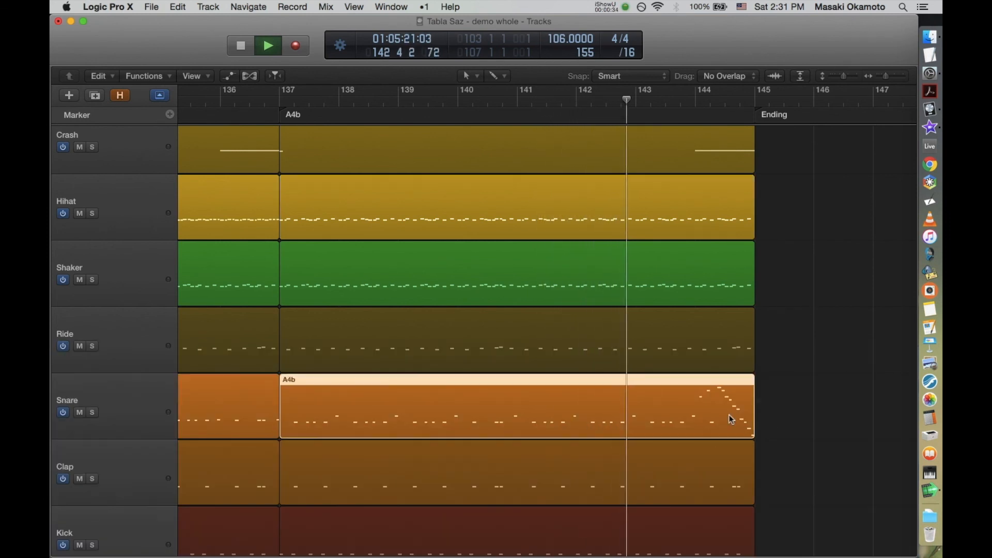
double_click(724, 432)
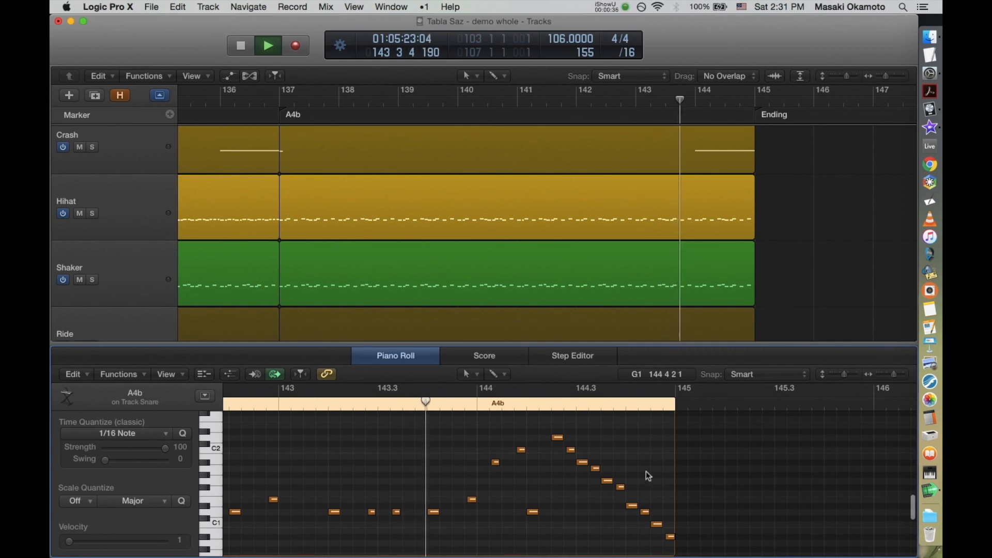